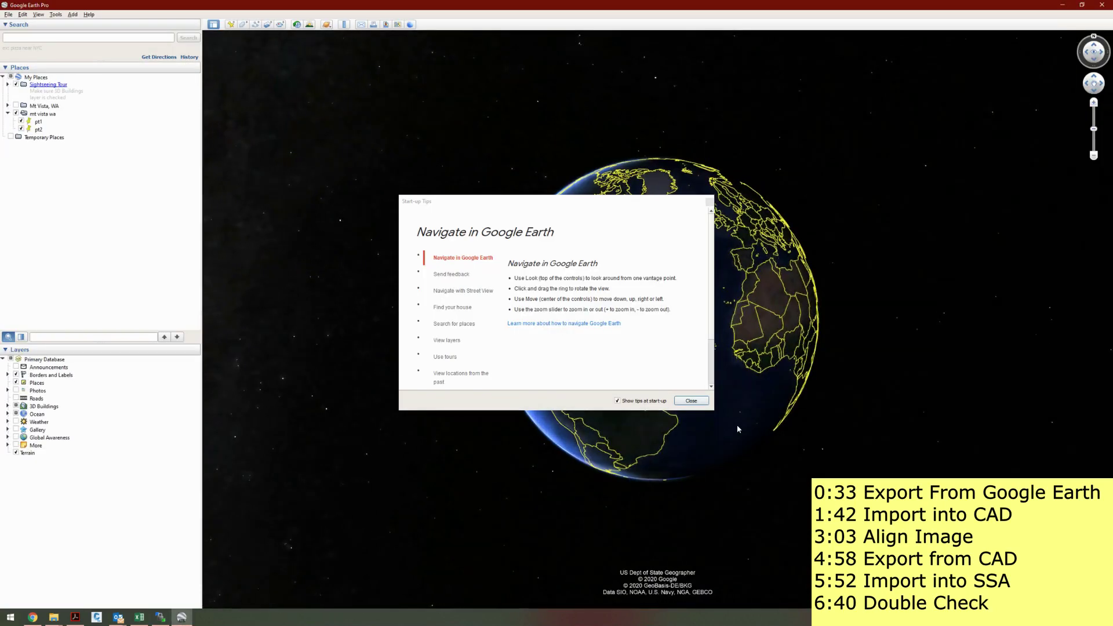
- Dismiss the Google Earth Pro start-up tips and pick the gravmainclip shapefile as the pipe source
click(691, 400)
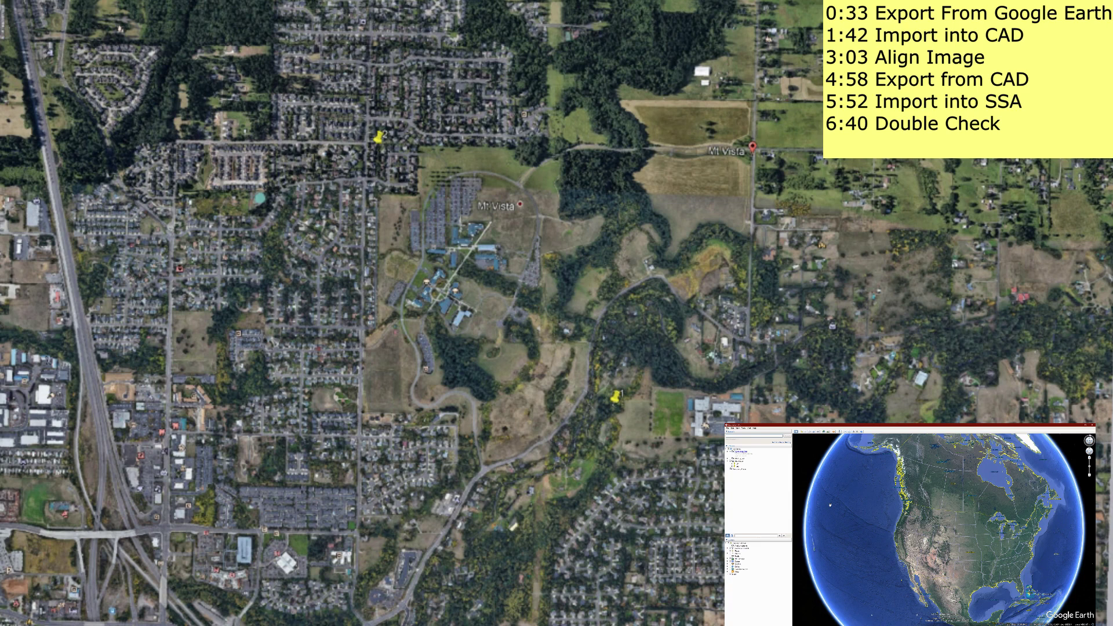
click(596, 375)
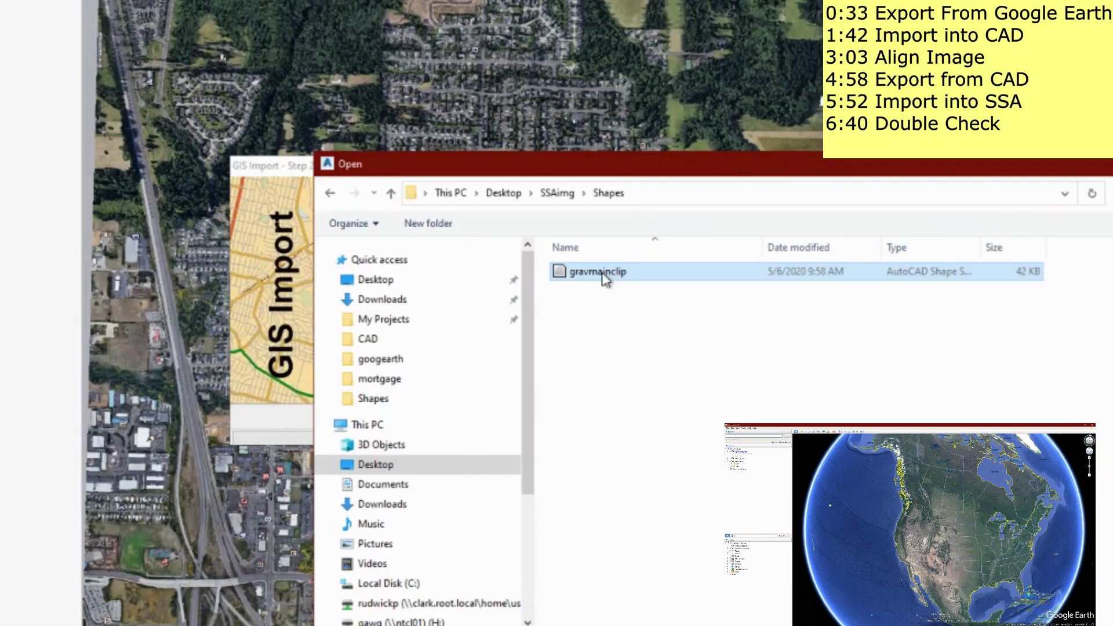
double_click(603, 276)
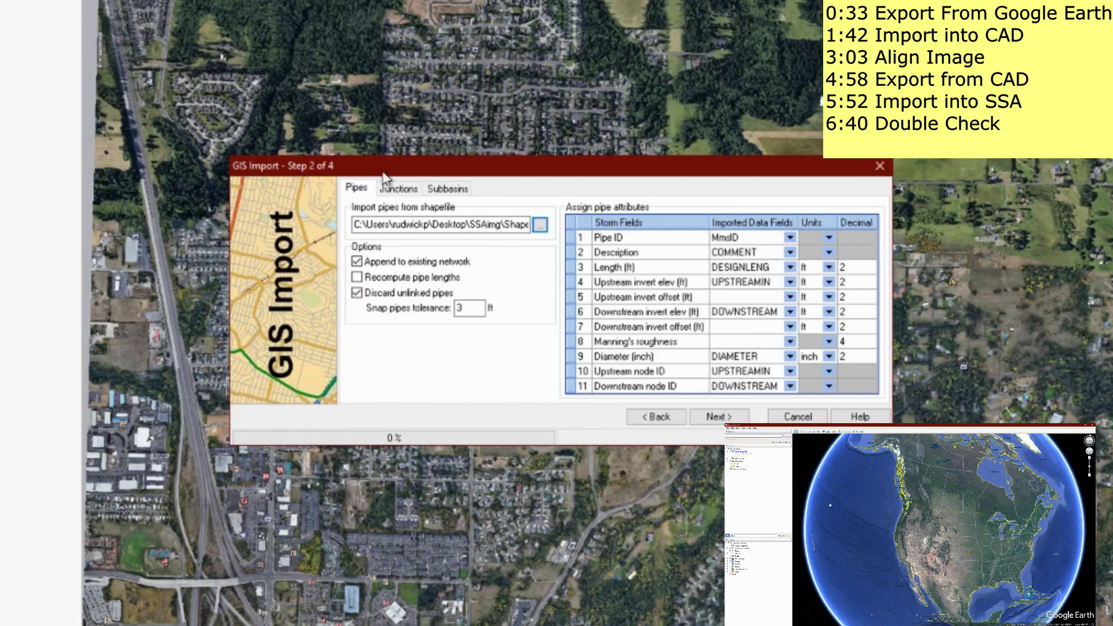
click(403, 190)
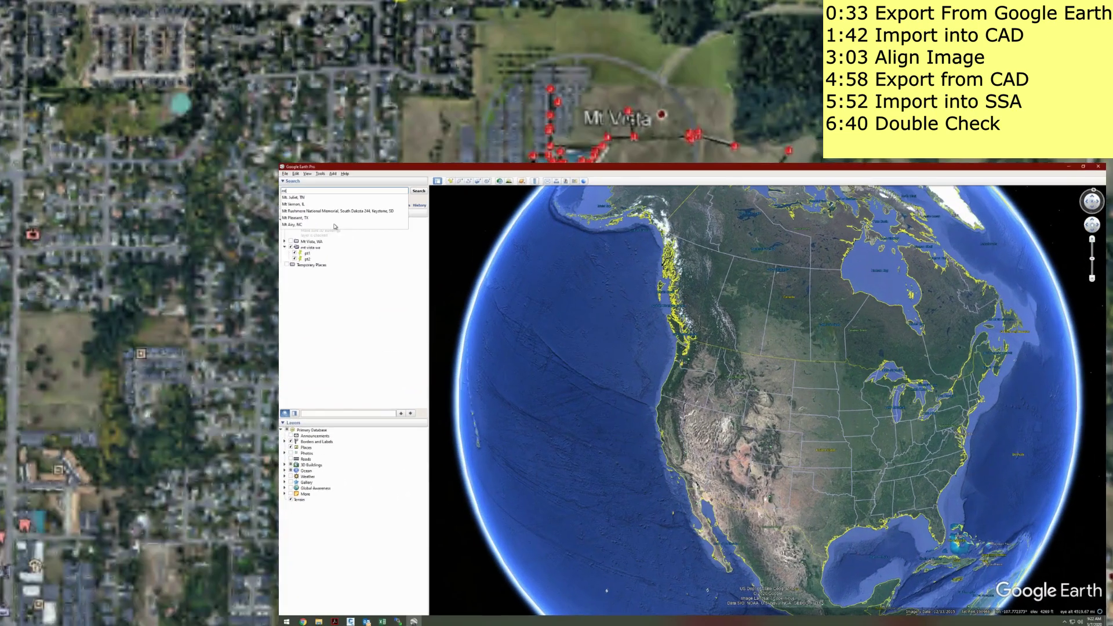
- Search for Mt Vista, WA and zoom and pan the map to centre on it
text(mtvi)
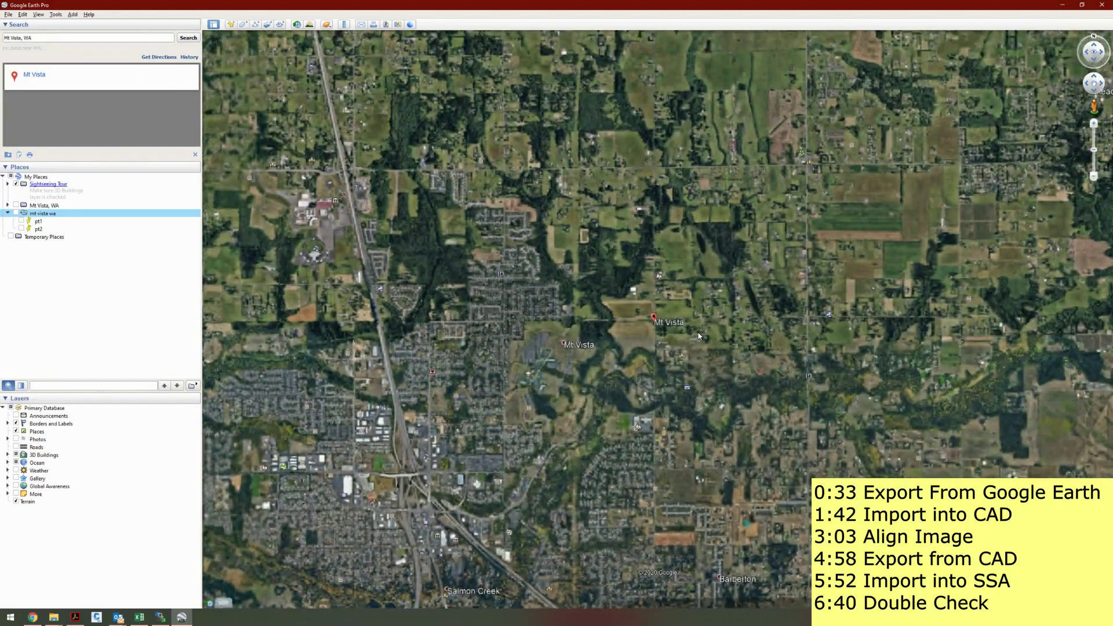
scroll(518, 375, up, 4)
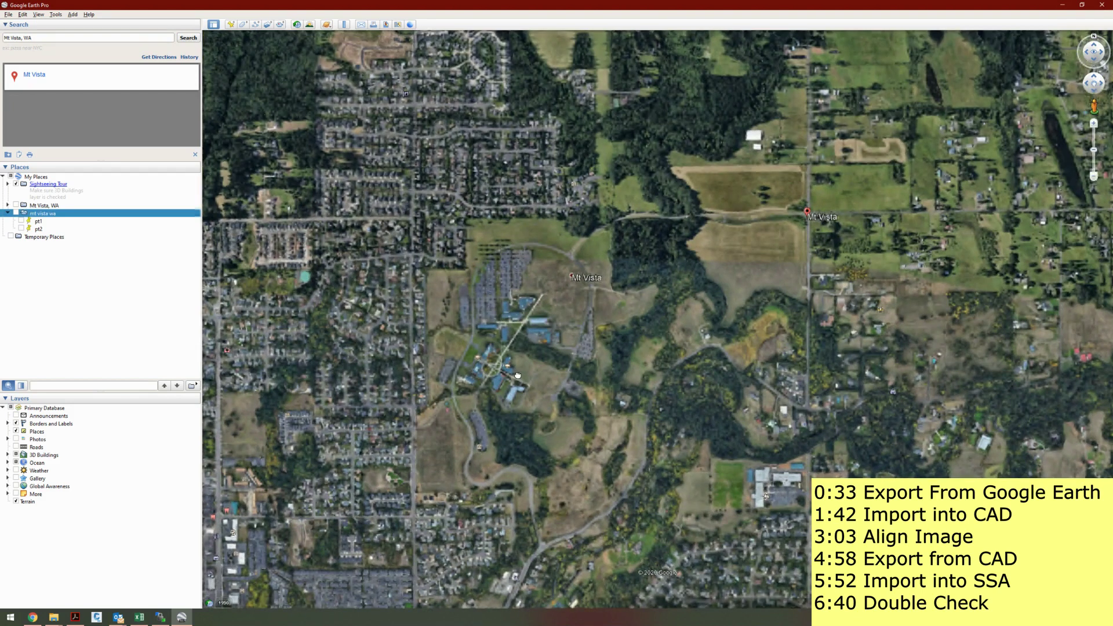
drag(517, 375, 517, 368)
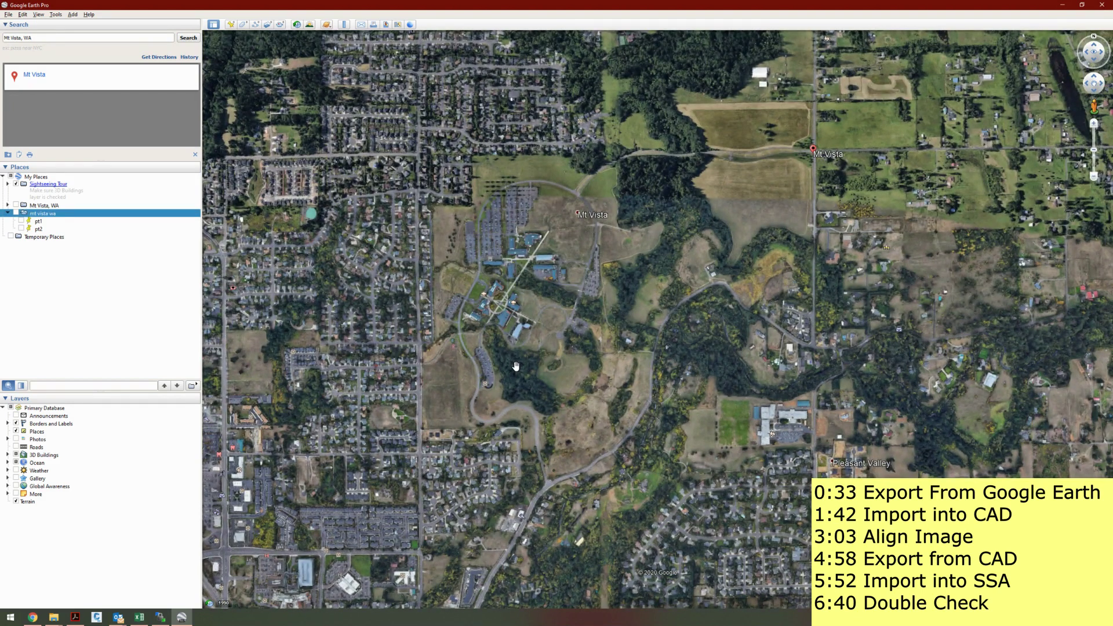
scroll(516, 366, down, 2)
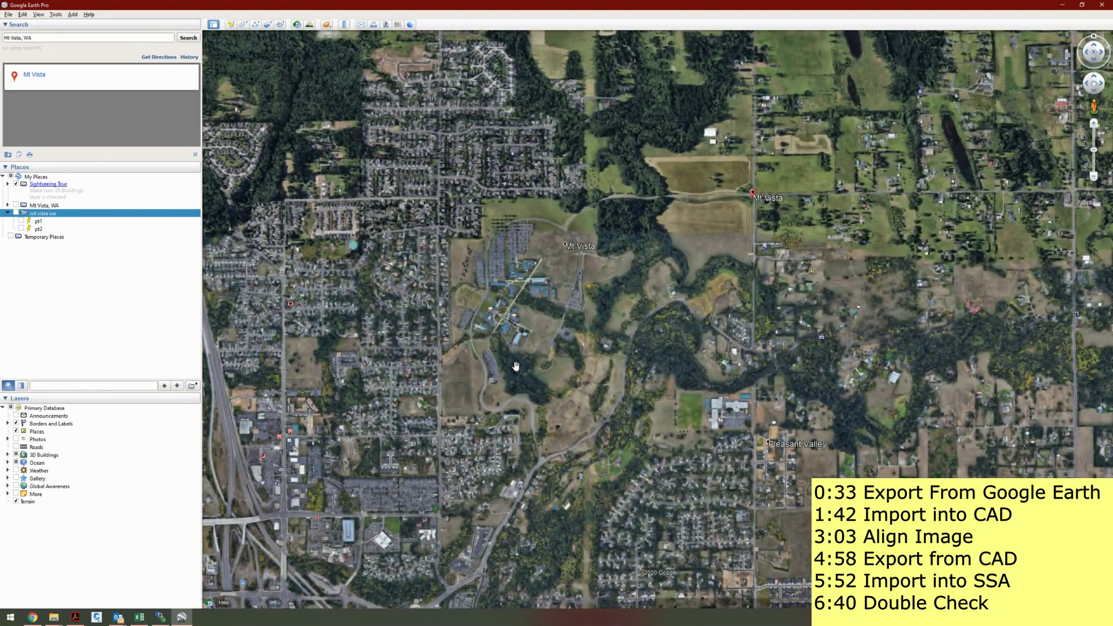
drag(531, 363, 616, 269)
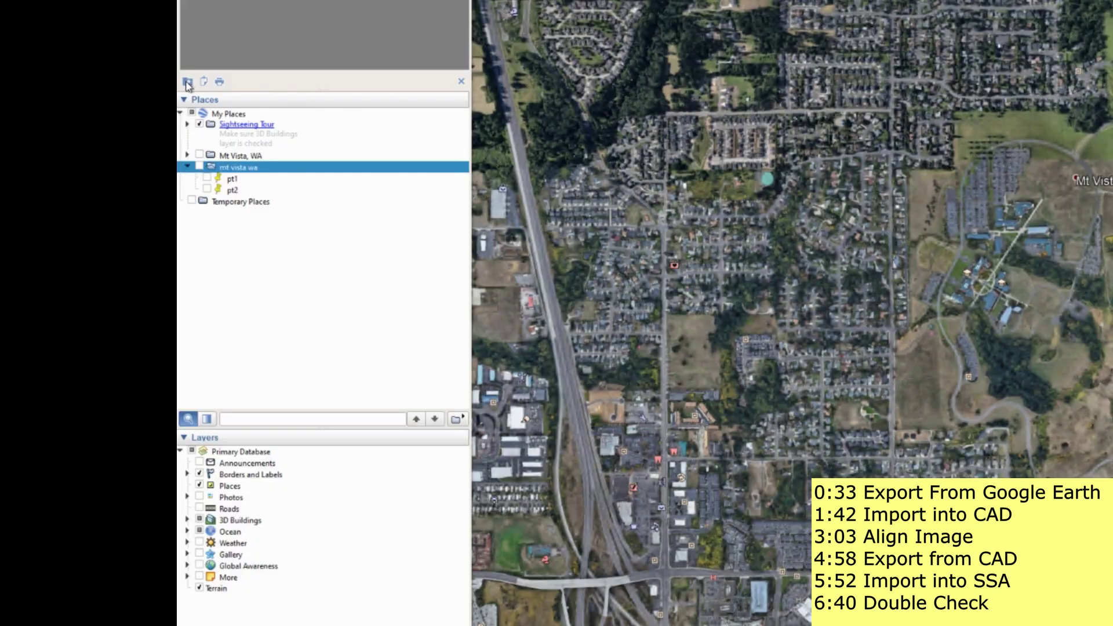
- Save the Mt Vista result to My Places as a Mt Vista, WA folder, then add a placemark
click(187, 83)
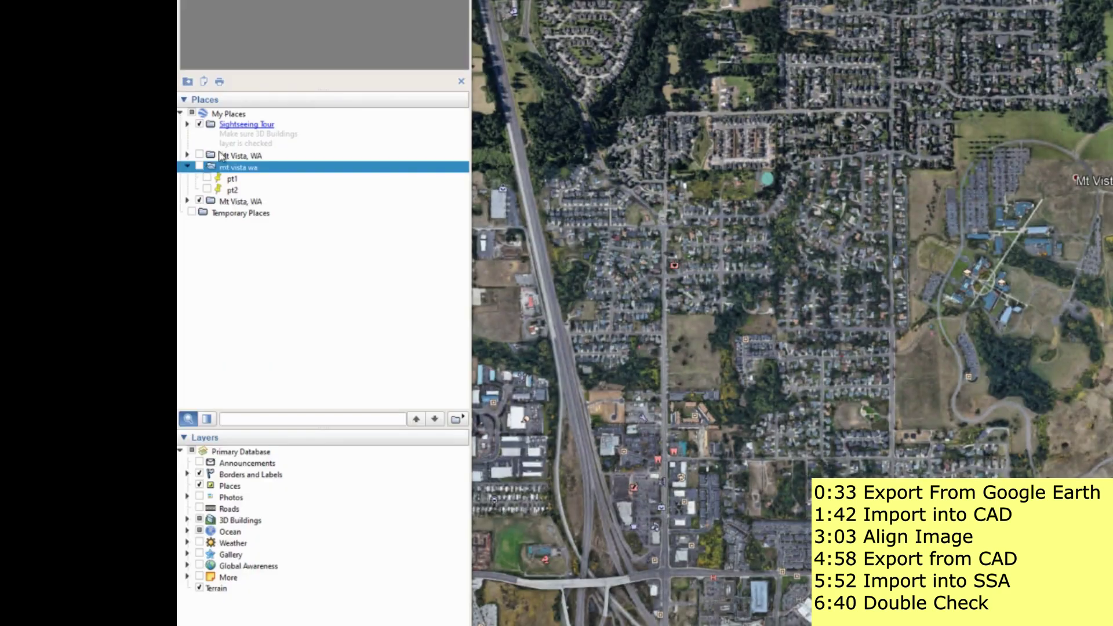
click(187, 202)
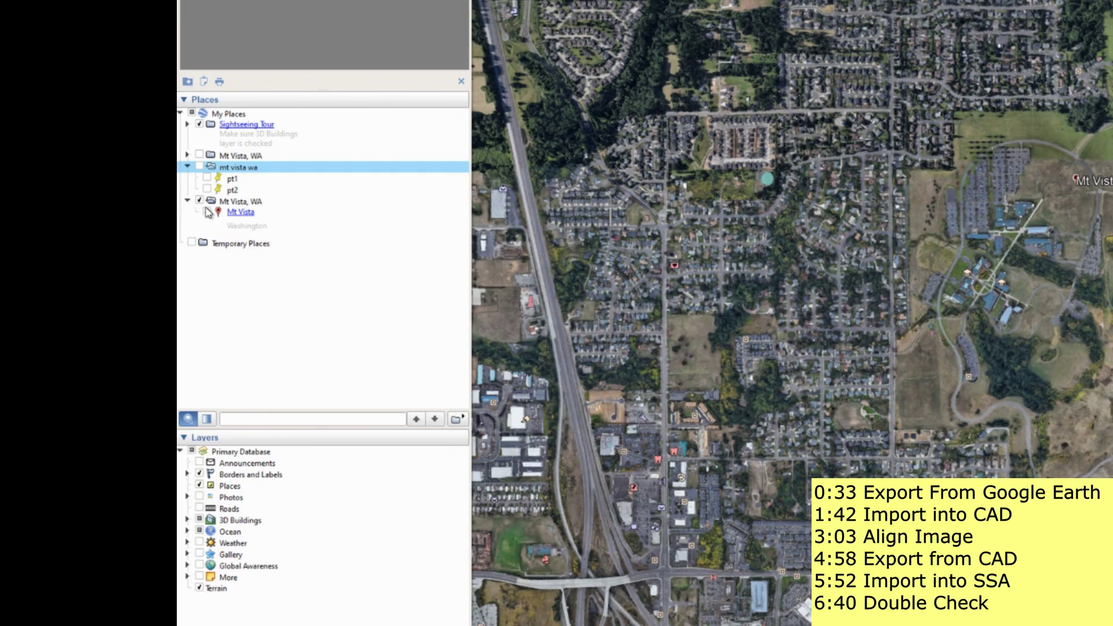
click(208, 213)
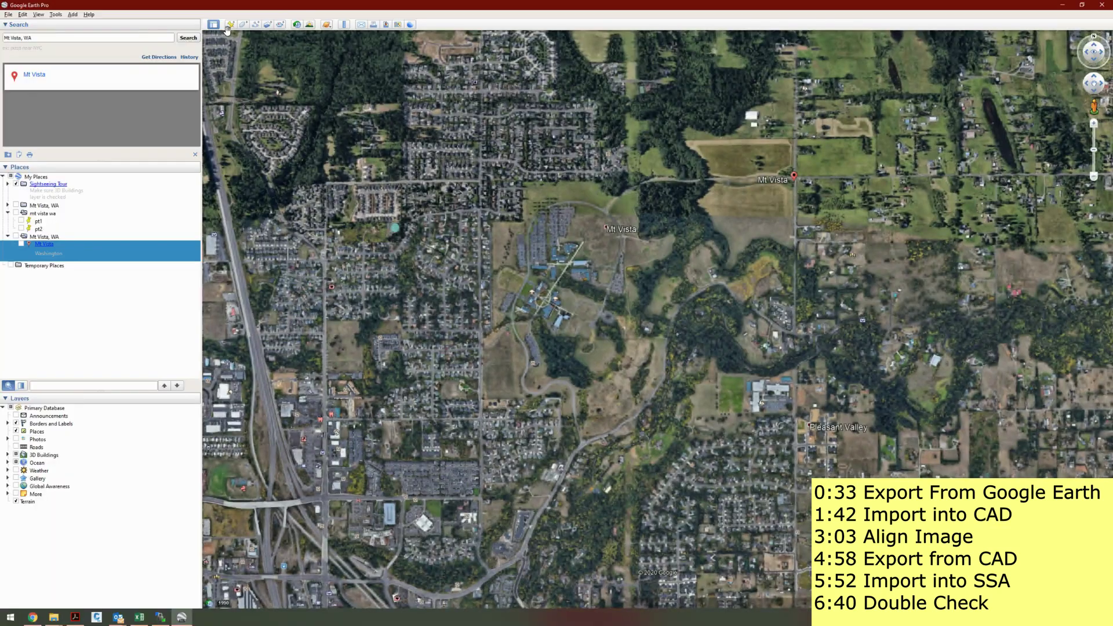
click(229, 29)
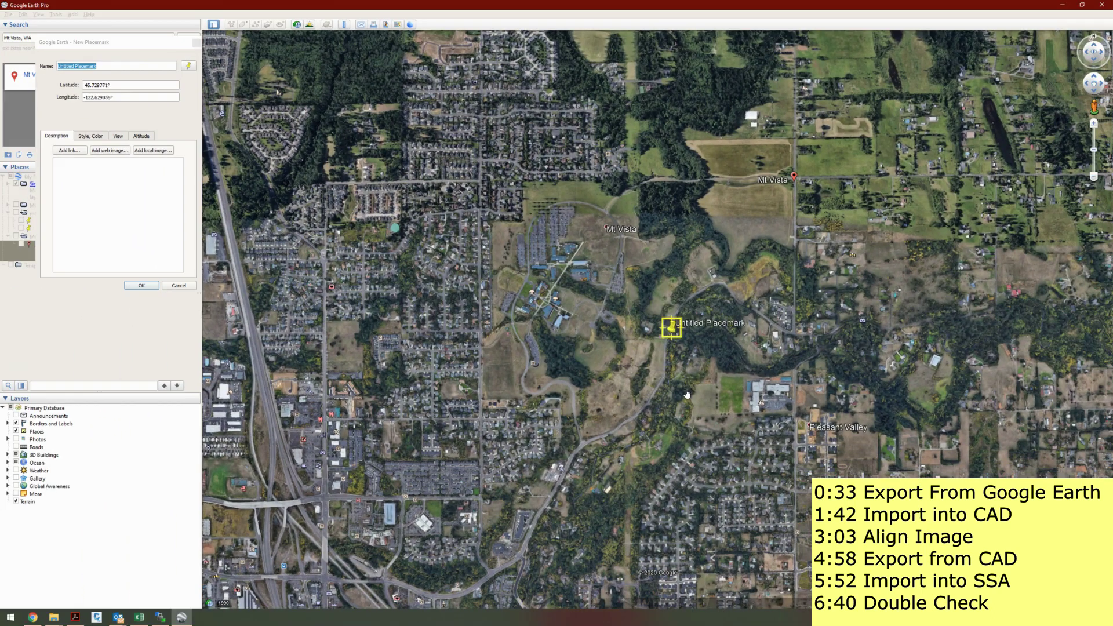
- Name the first placemark 1, then drop a second placemark named 2 north-west of Mt Vista
text(1)
key(Return)
drag(618, 296, 687, 372)
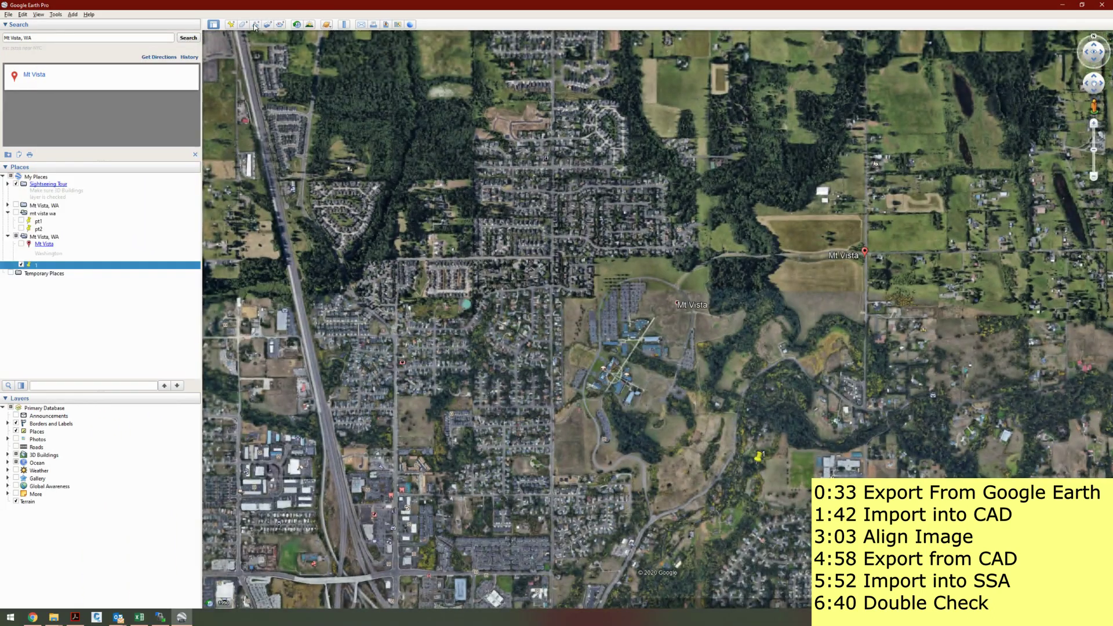
click(231, 24)
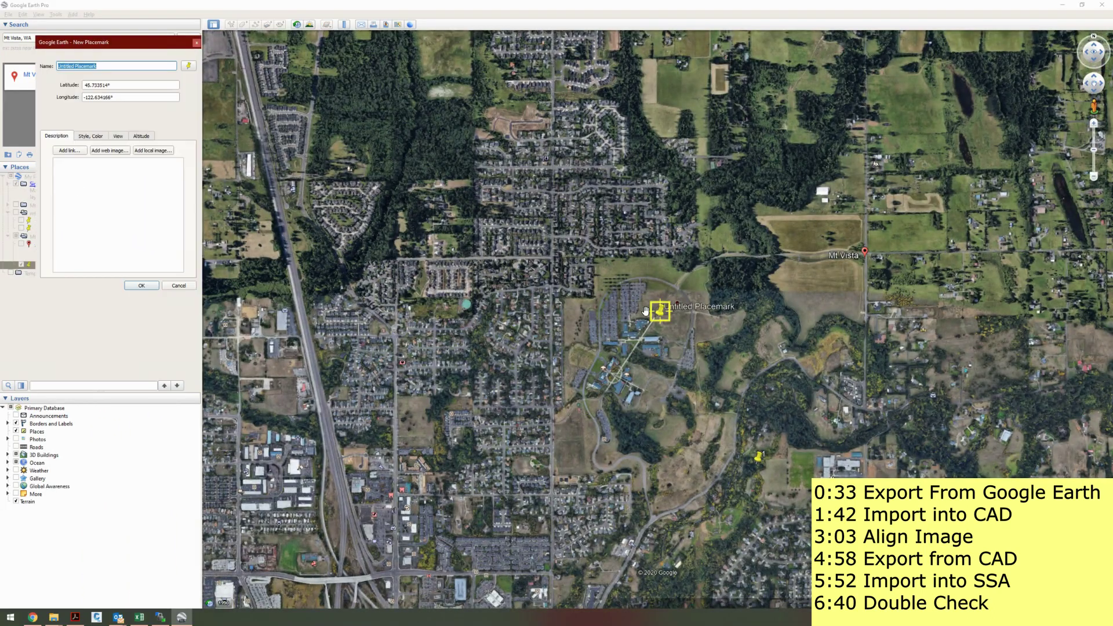
drag(661, 312, 567, 253)
text(2)
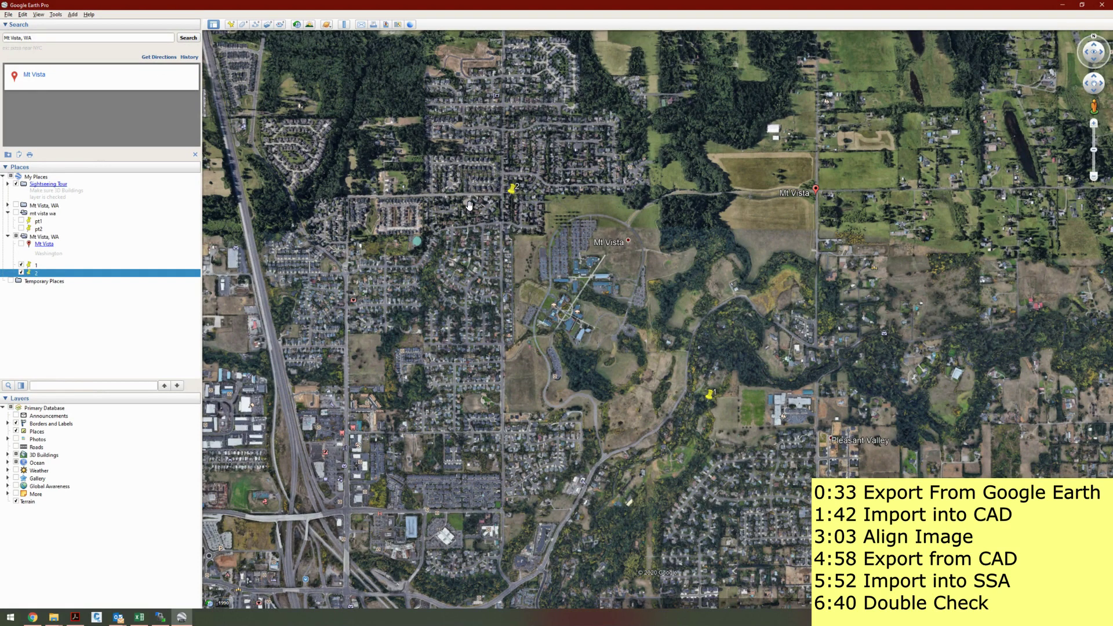
- Save the map view as a Maximum (4800x2987) resolution JPEG named mts
click(8, 15)
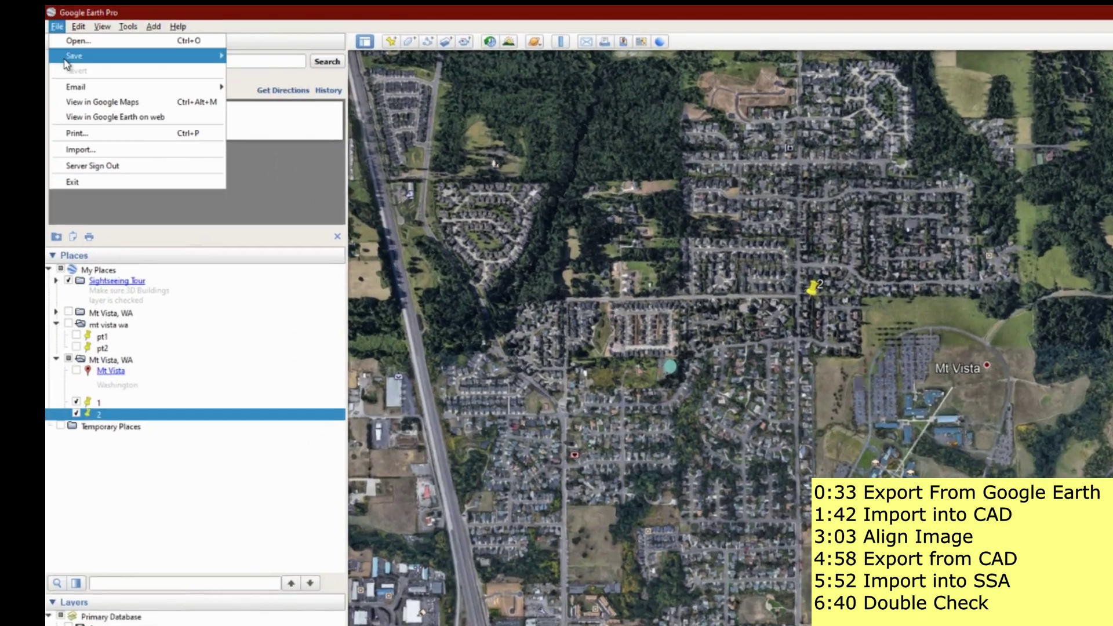
mouse_move(116, 35)
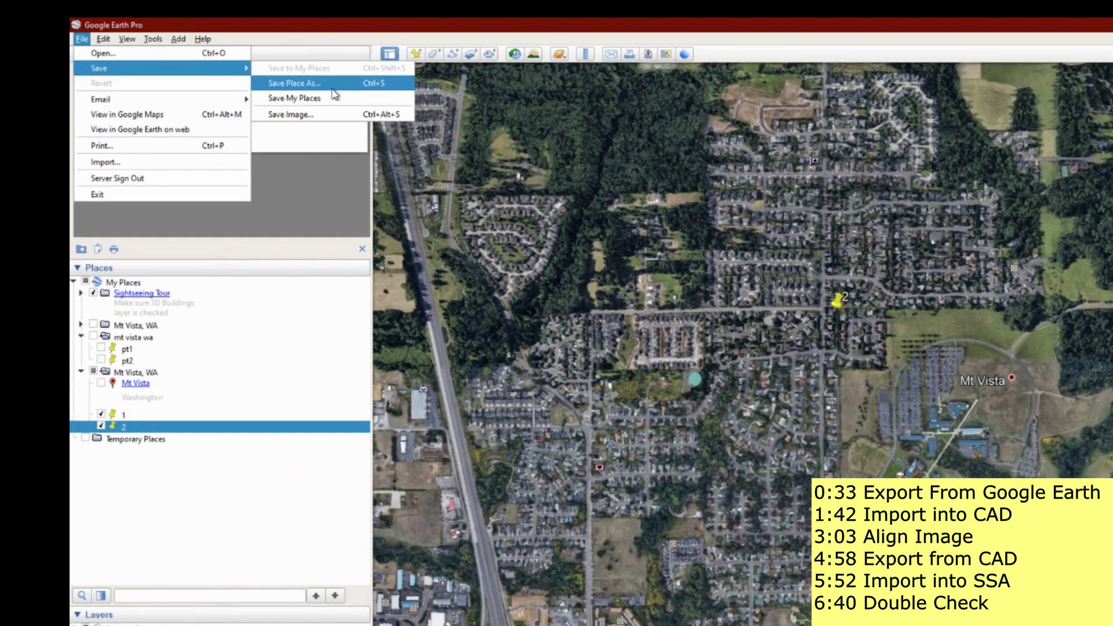
click(325, 113)
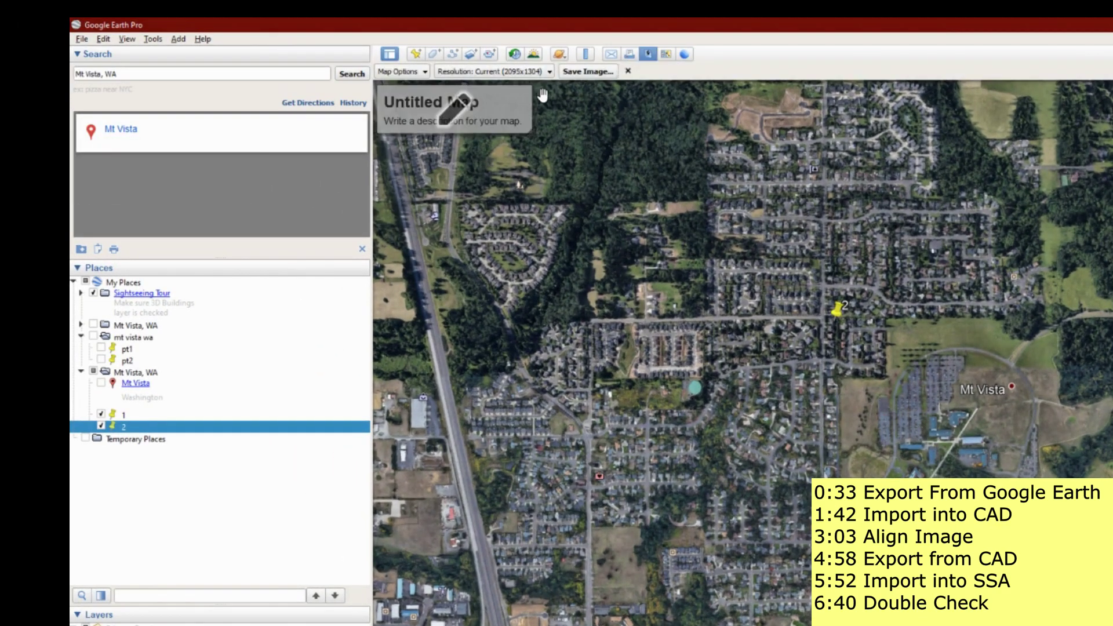
click(531, 72)
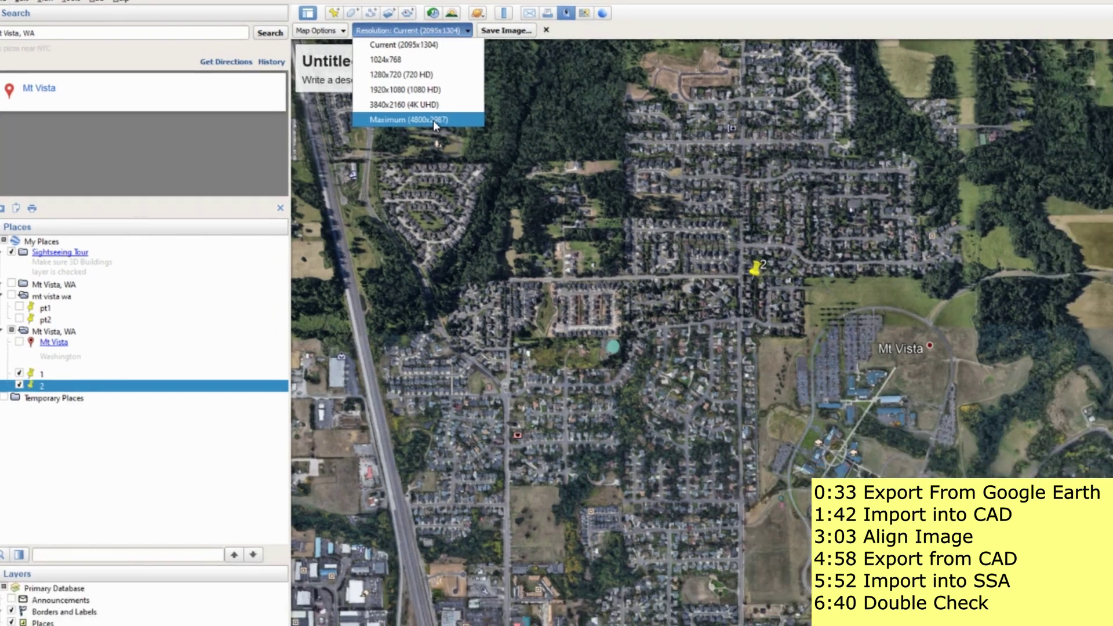
click(515, 161)
click(350, 36)
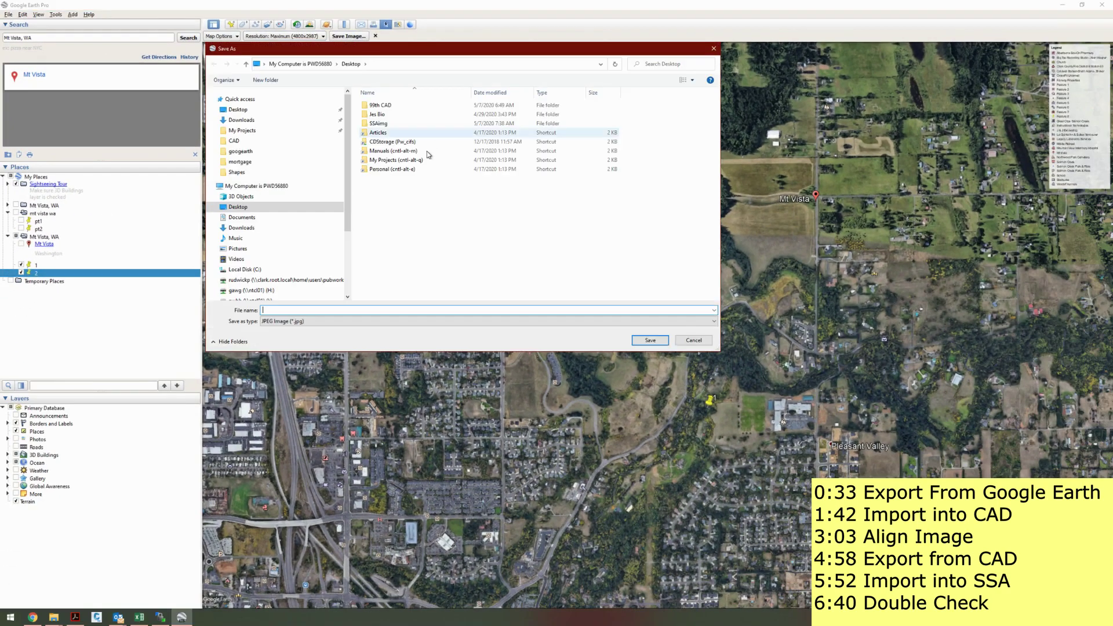
text(mts)
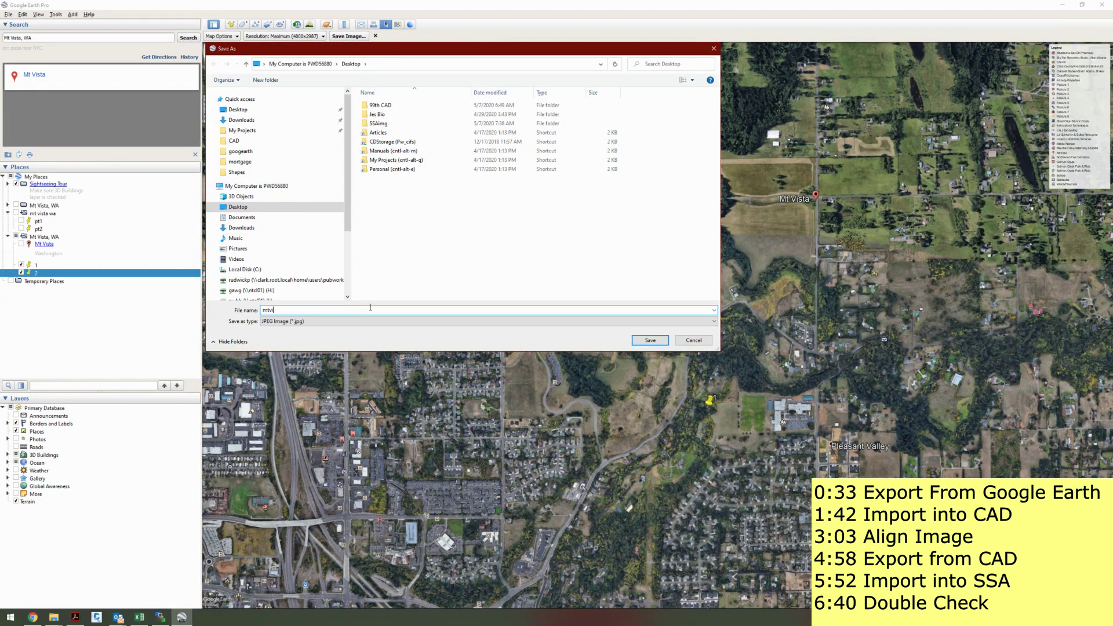
key(Return)
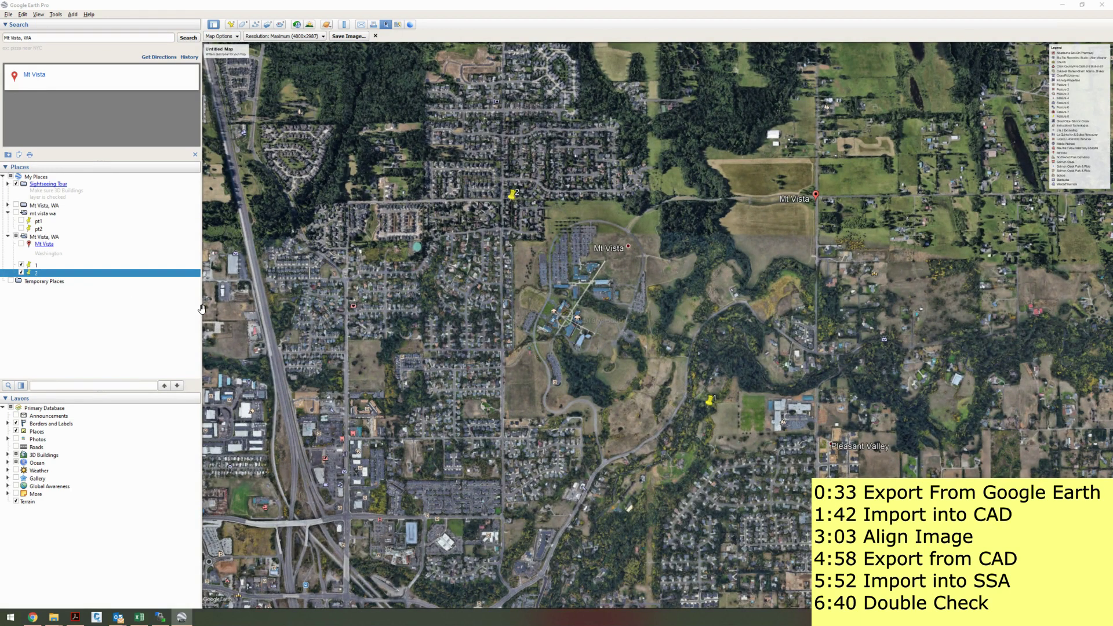
- Save the Mt Vista, WA folder as a KMZ file, replacing the existing one
right_click(40, 239)
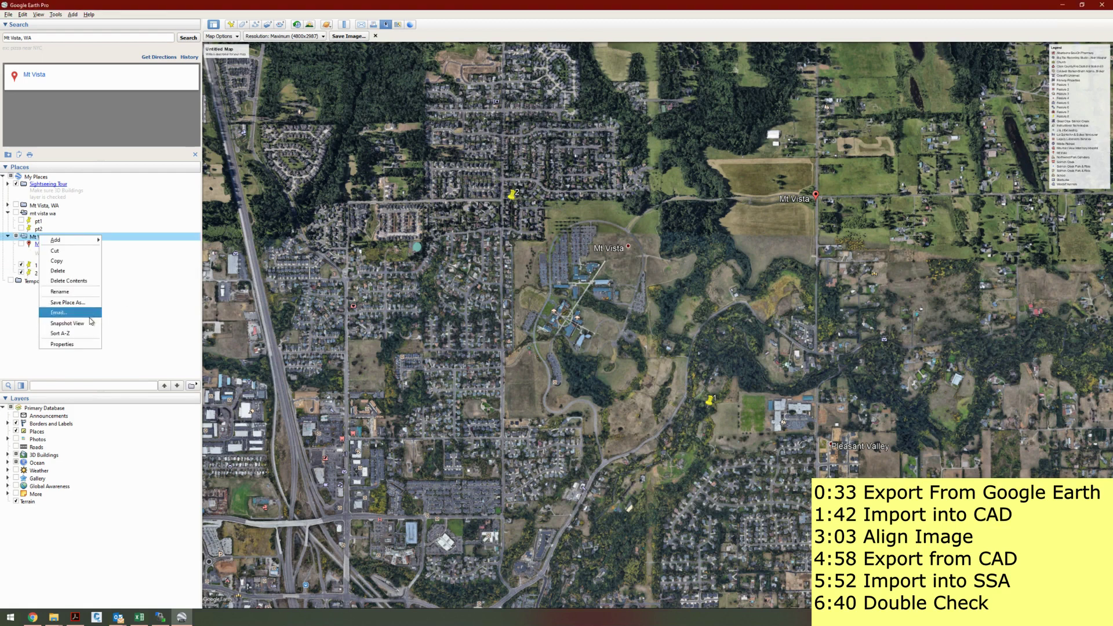
click(68, 302)
click(145, 290)
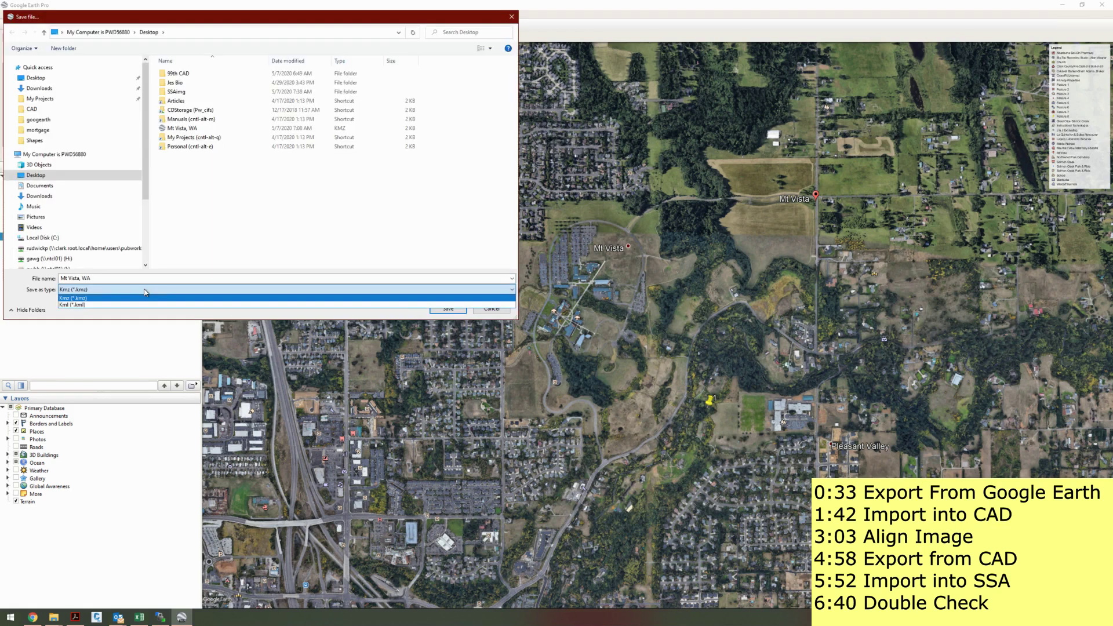
click(145, 293)
key(Return)
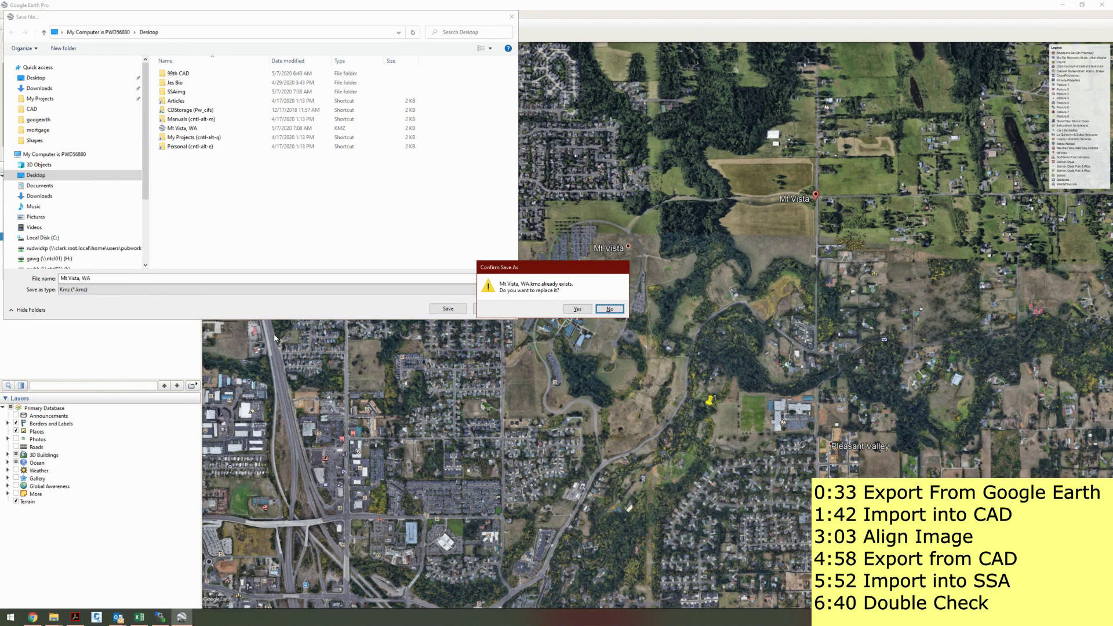
click(577, 309)
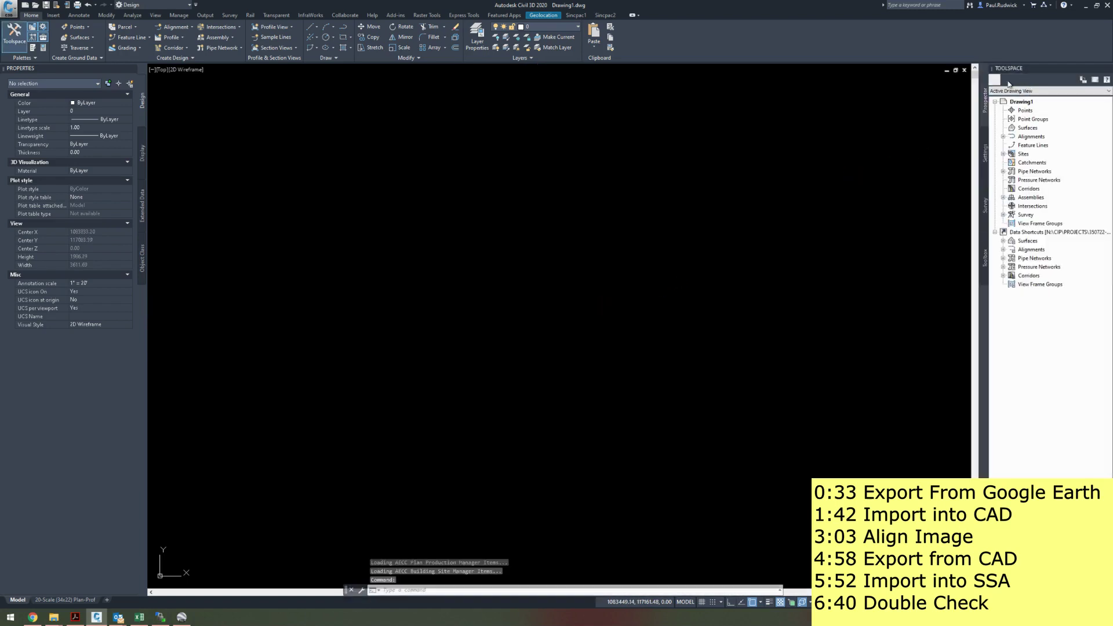
- Check Drawing1's settings show feet and HPGN Washington State Planes, South Zone, US Foot
click(988, 156)
right_click(1028, 101)
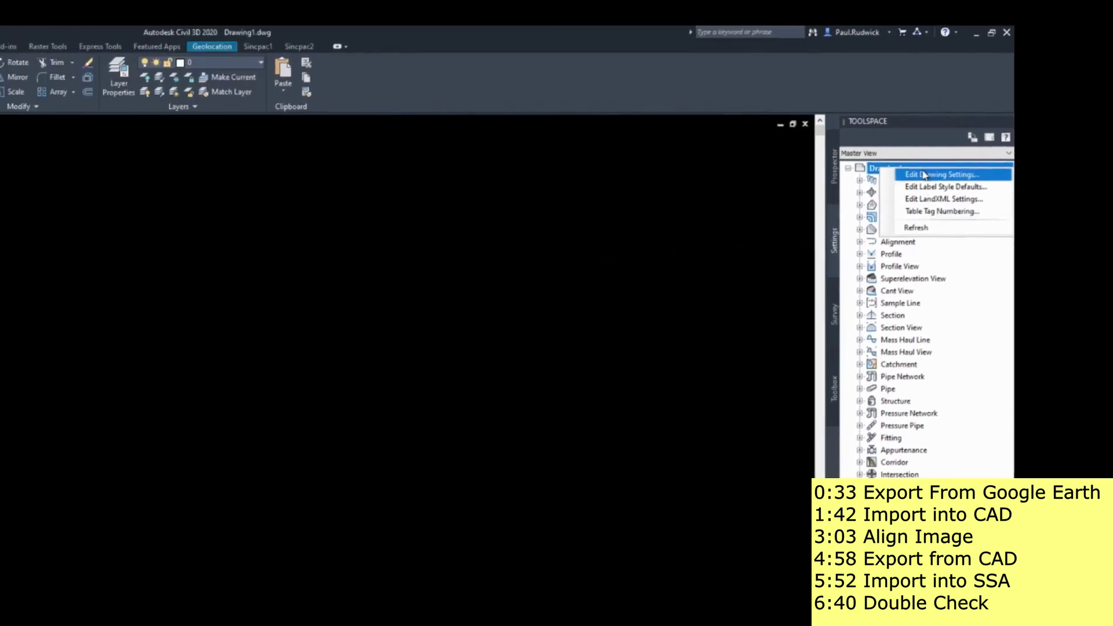
click(667, 193)
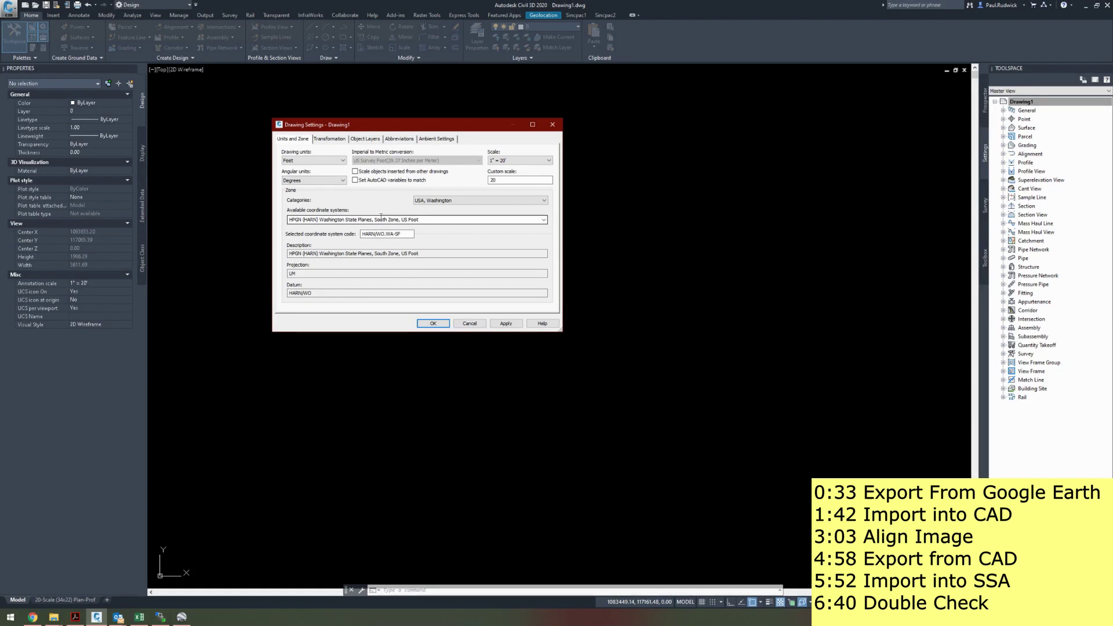
click(552, 125)
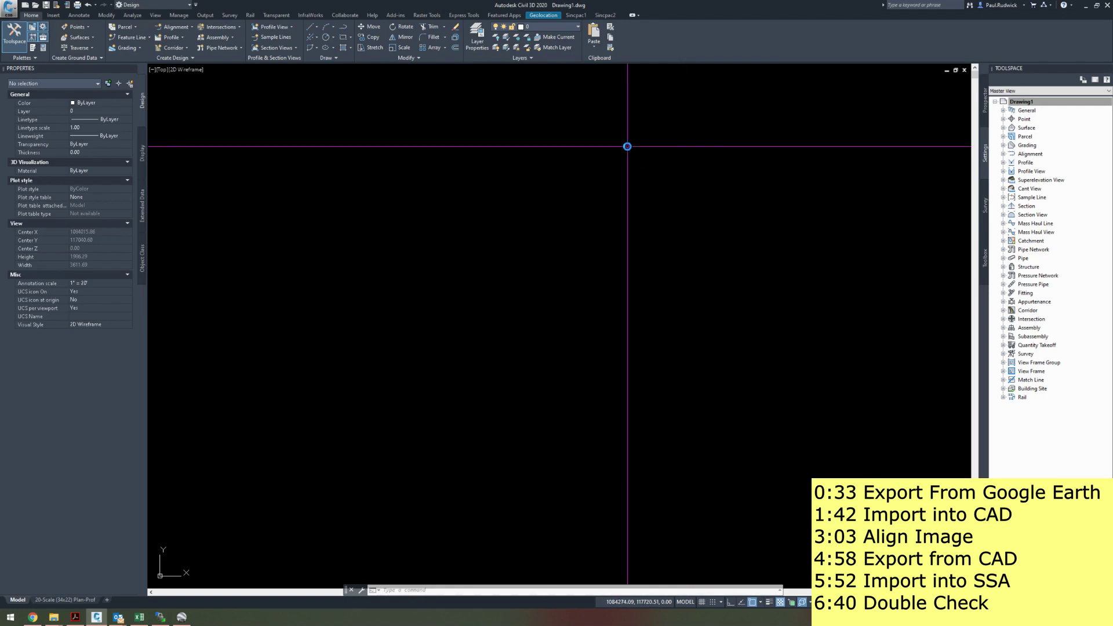
- Import the shapefile's objects with MAPIMPORT and zoom to their extents
key(Escape)
key(Escape)
text(ap)
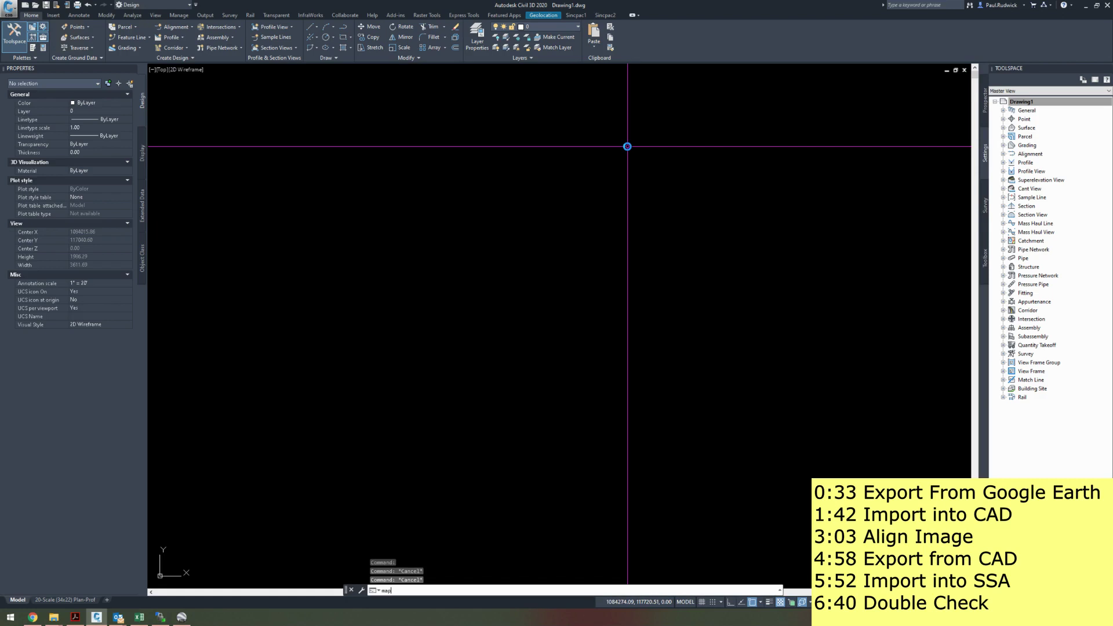
text(apimport)
key(Return)
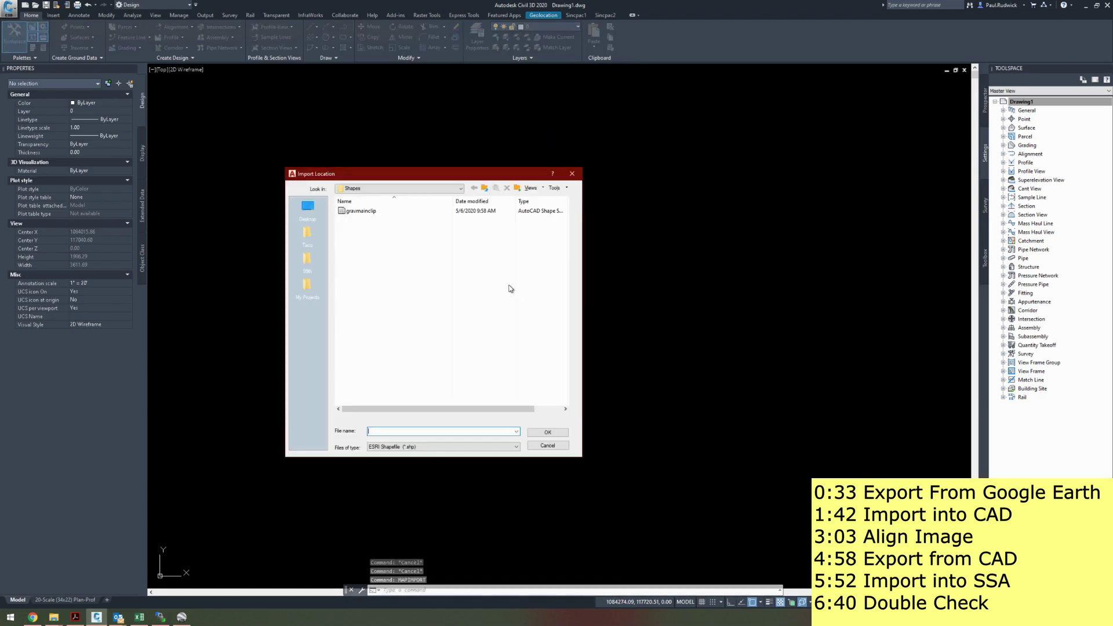
click(443, 447)
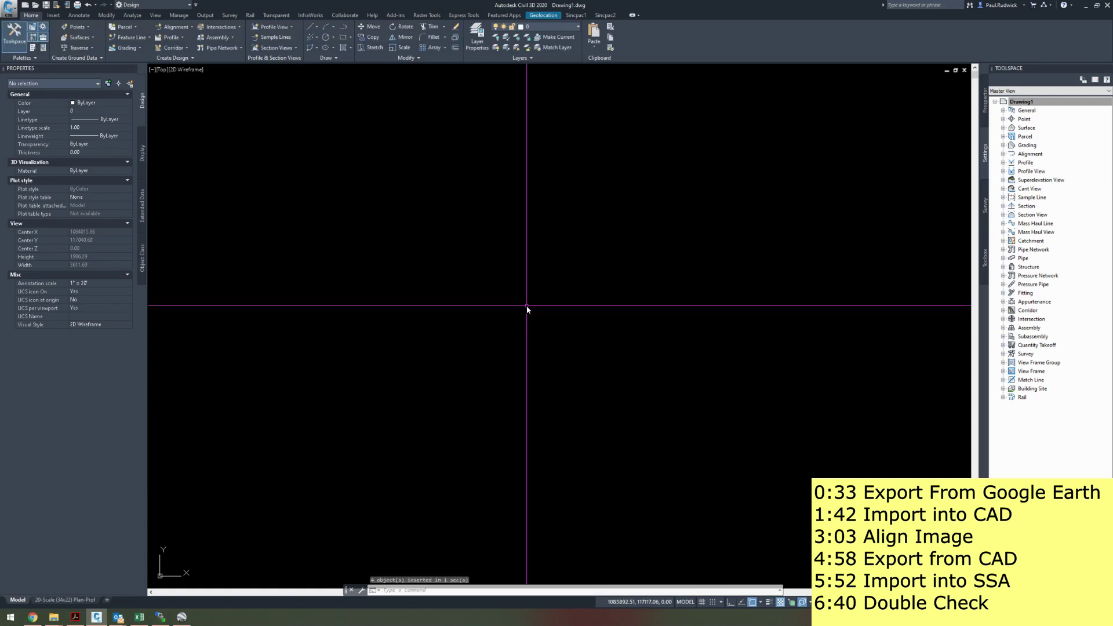
text(ze)
key(Return)
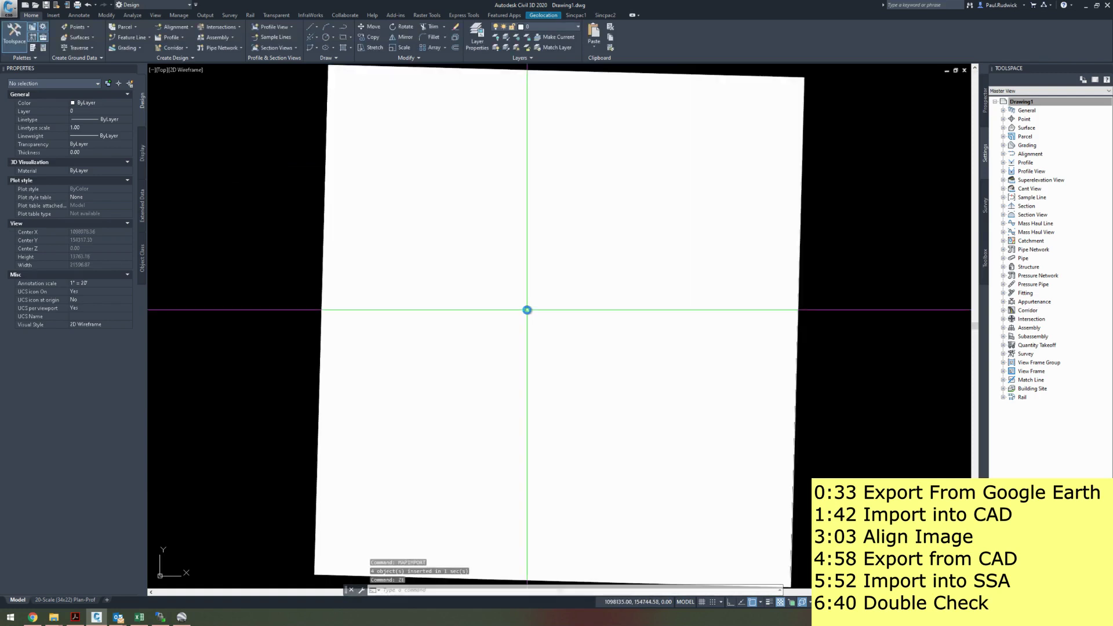
- Delete the imported boundary polygon and window-select the three imported points
key(Escape)
click(633, 322)
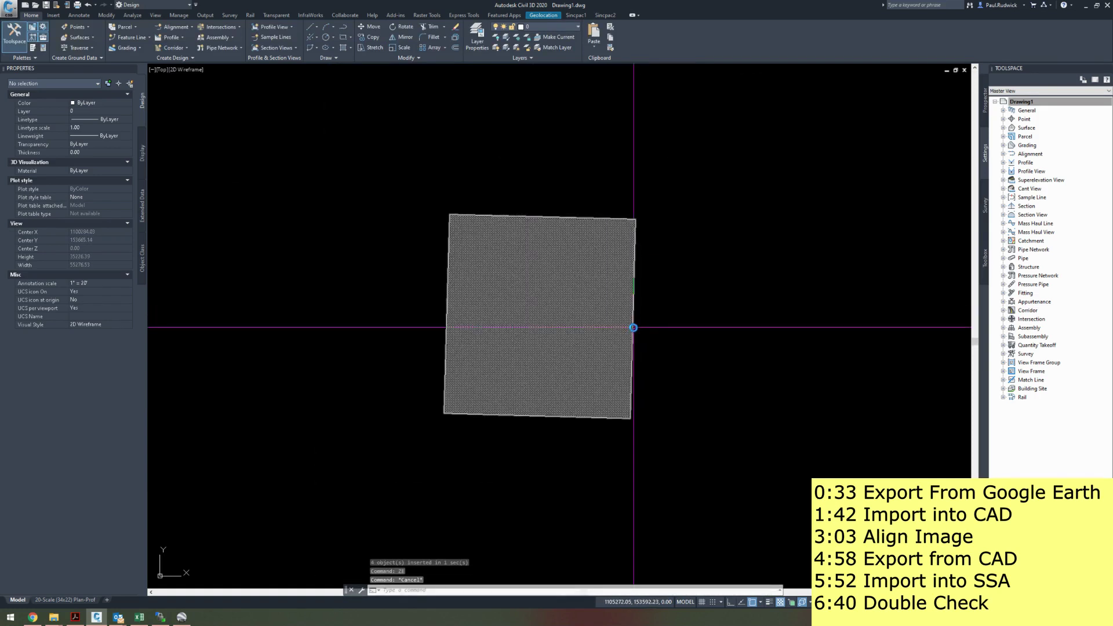
key(Delete)
click(374, 229)
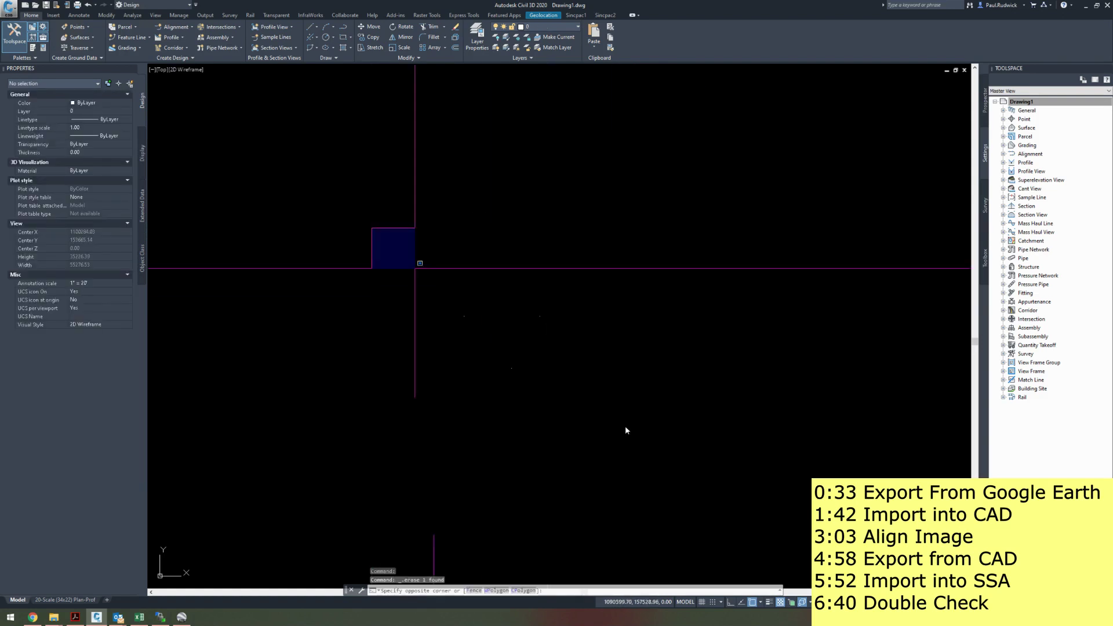
click(626, 426)
key(Escape)
key(Escape)
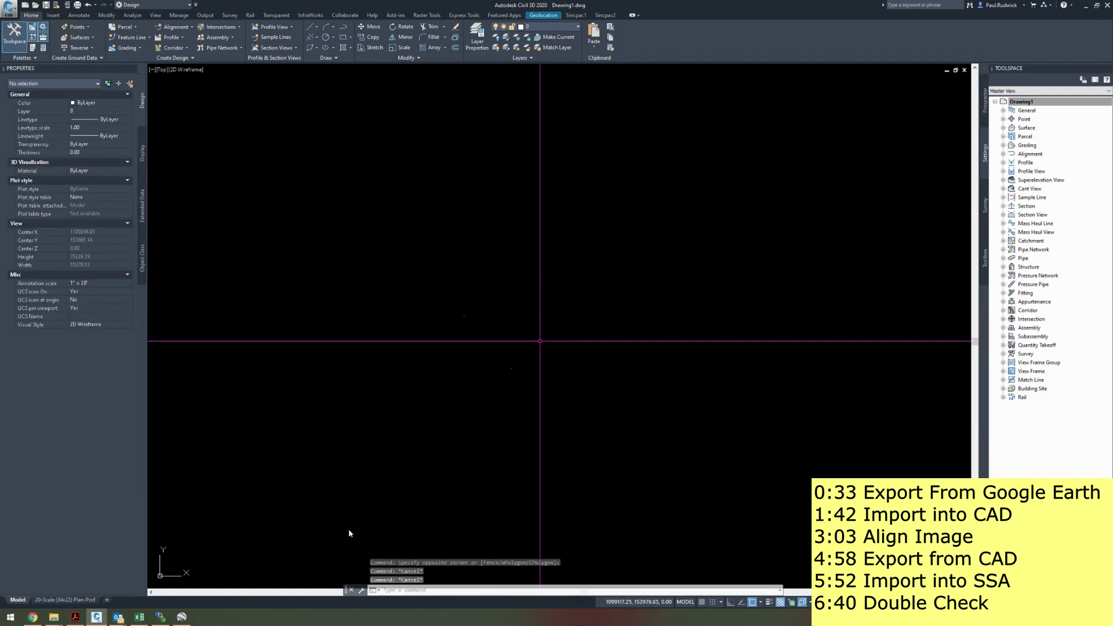
- Switch to Google Earth Pro and turn on the Mt Vista placemark
click(182, 618)
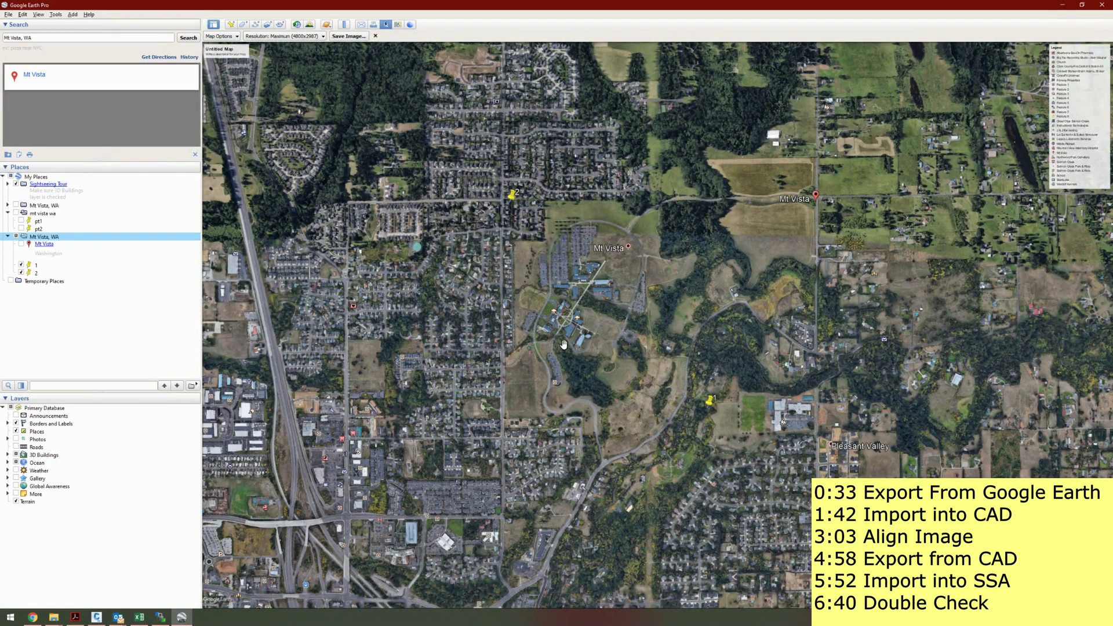
scroll(439, 286, down, 2)
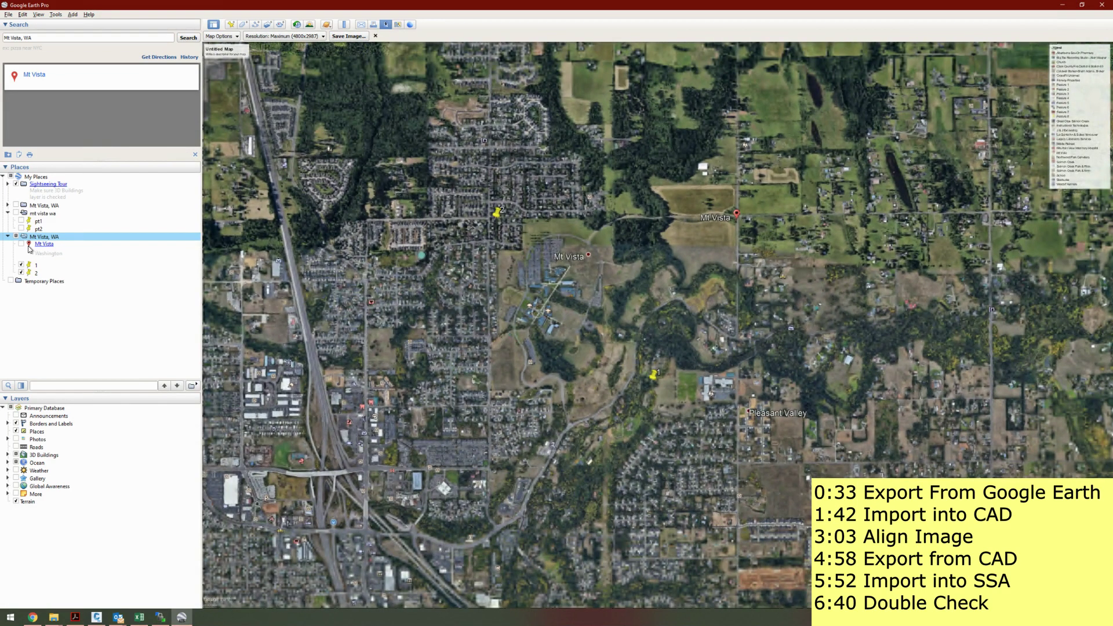
click(22, 246)
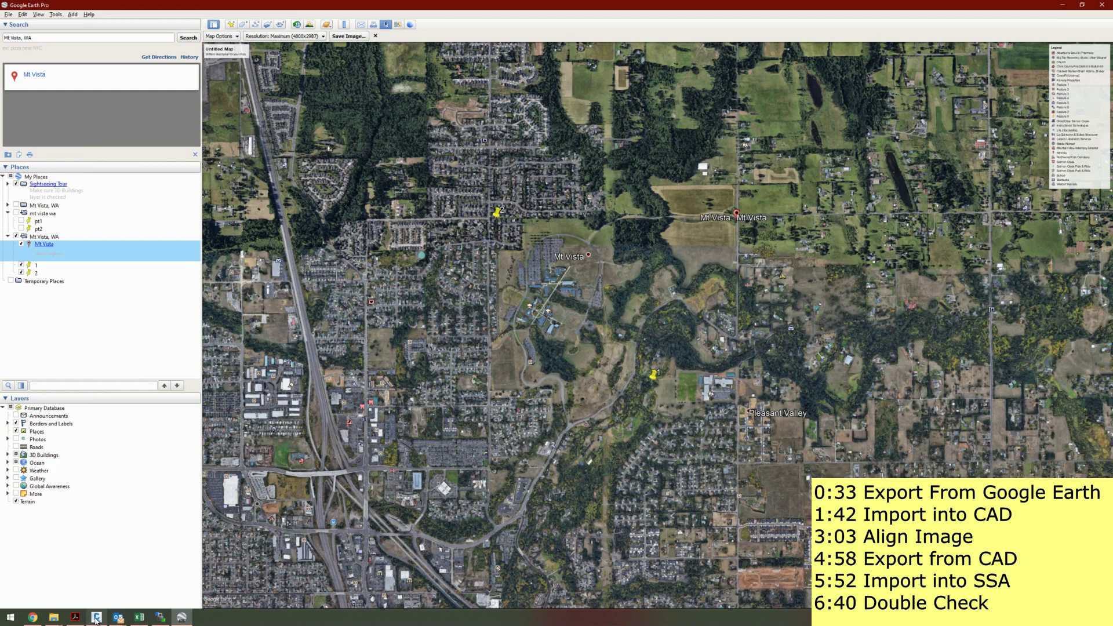
- Back in Civil 3D, delete the stray point from the drawing
click(96, 618)
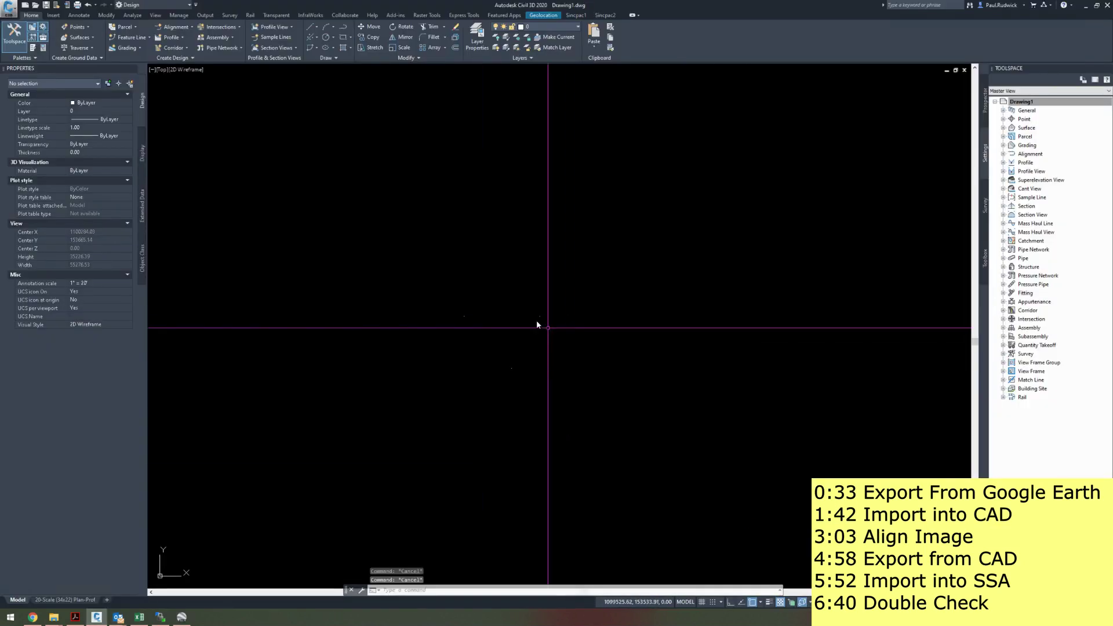
drag(535, 301, 542, 333)
key(Delete)
scroll(487, 327, up, 2)
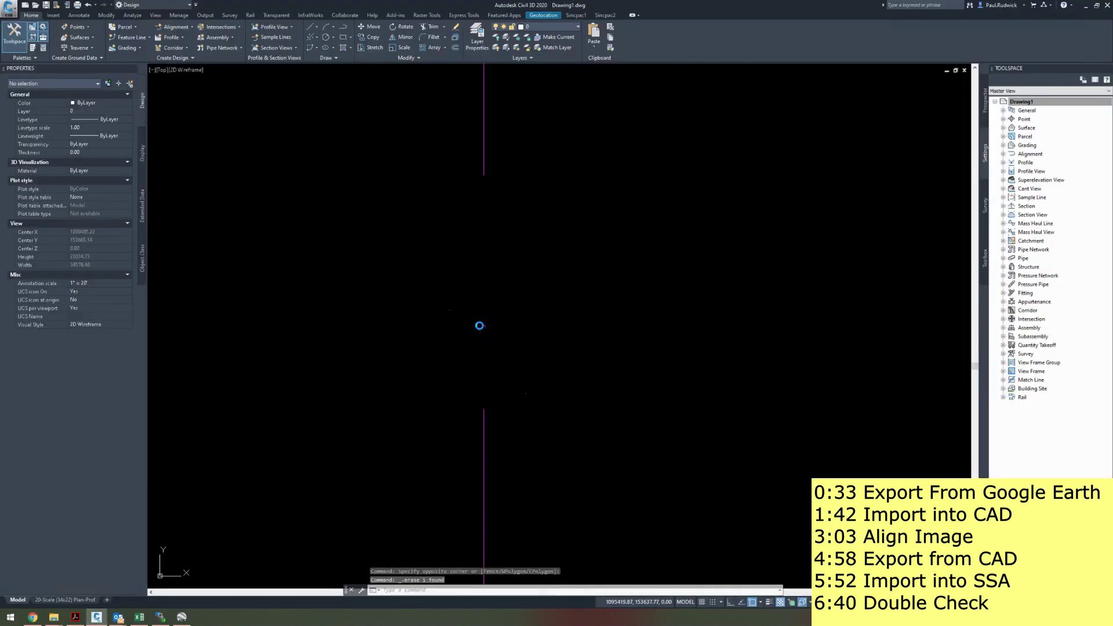
- Draw two short diagonal polylines as reference lines with PL
text(pl)
key(Return)
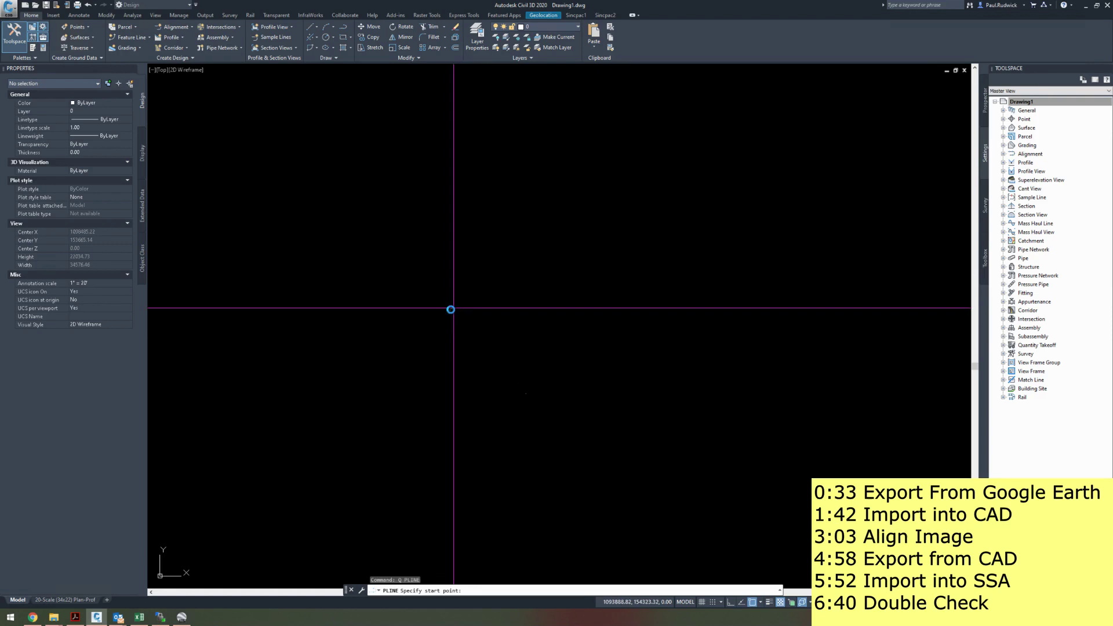
click(449, 310)
click(497, 256)
key(Escape)
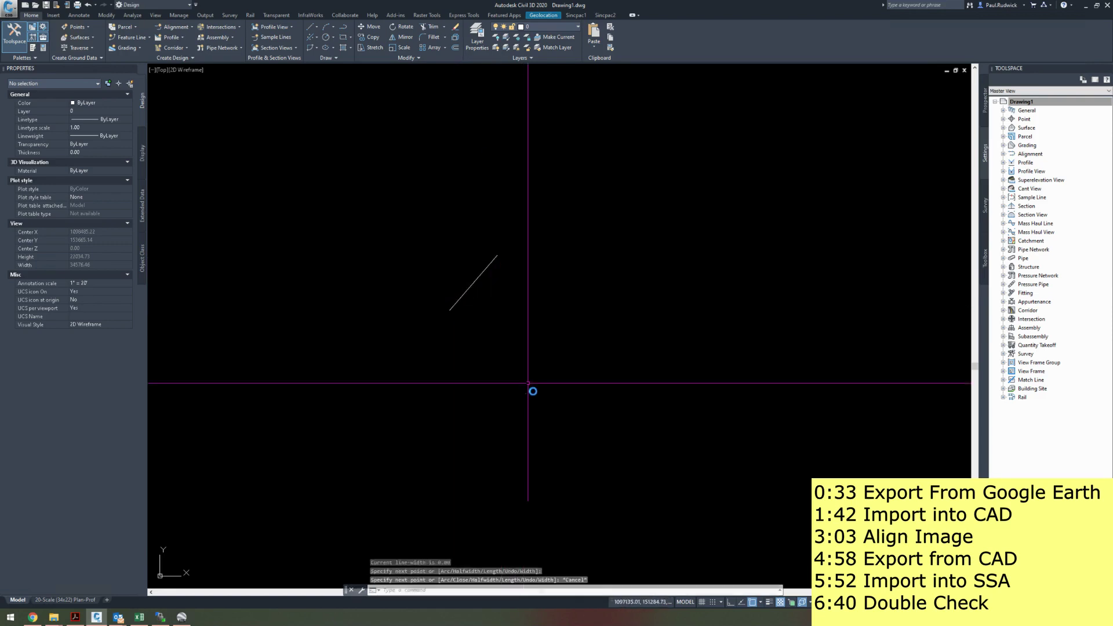
key(Return)
click(526, 393)
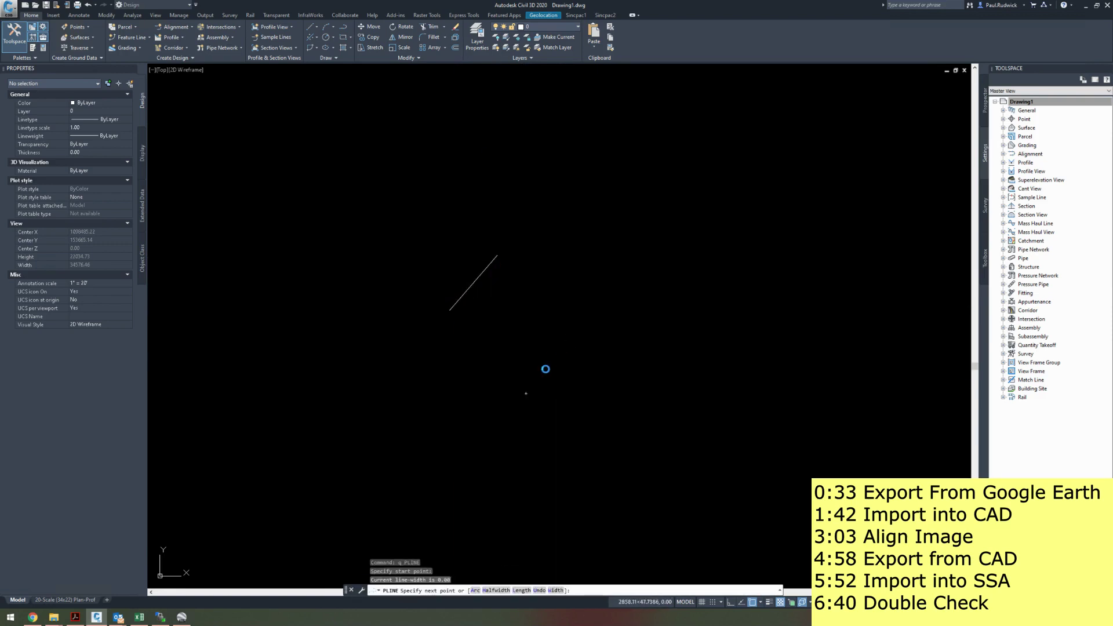
click(572, 344)
key(Escape)
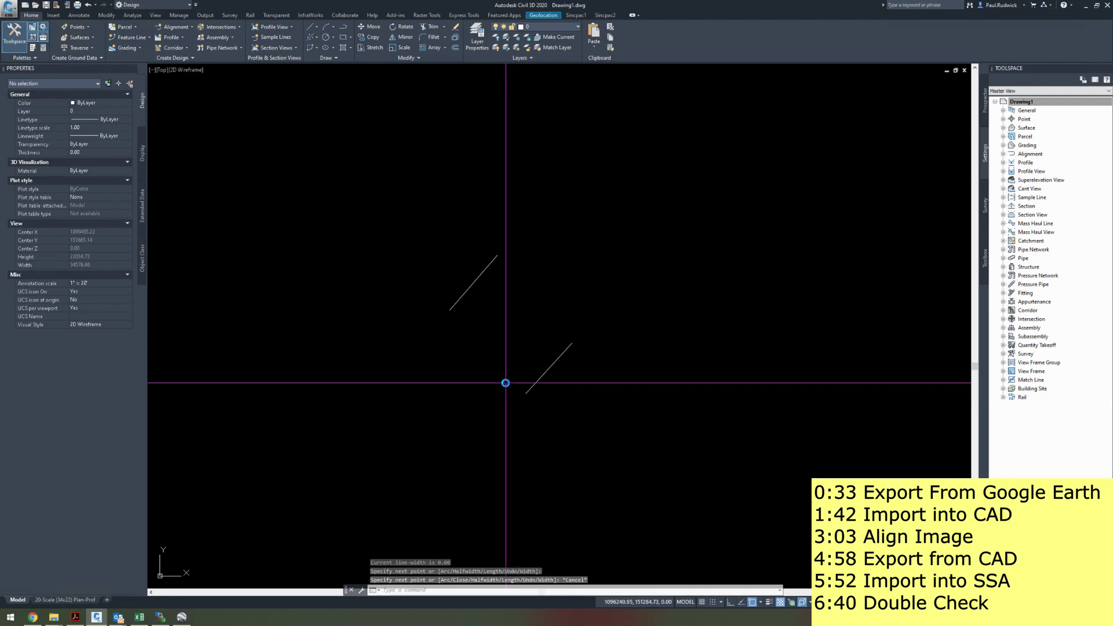
- Cancel pending commands and bring Civil 3D back to the front from the desktop
key(Escape)
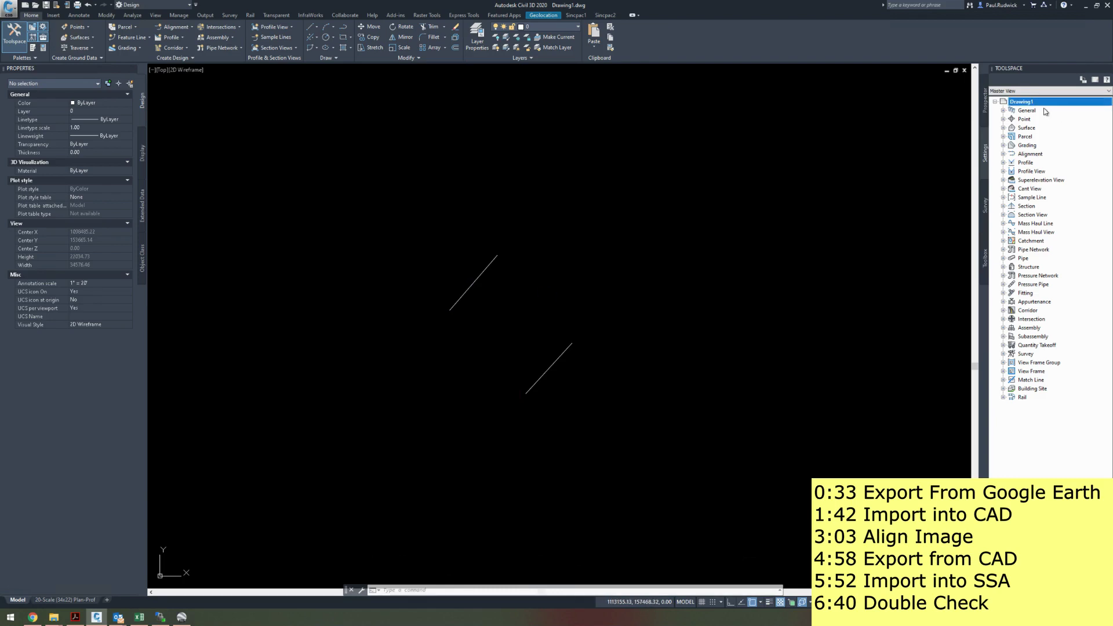
key(Escape)
key(Escape)
key(Escape)
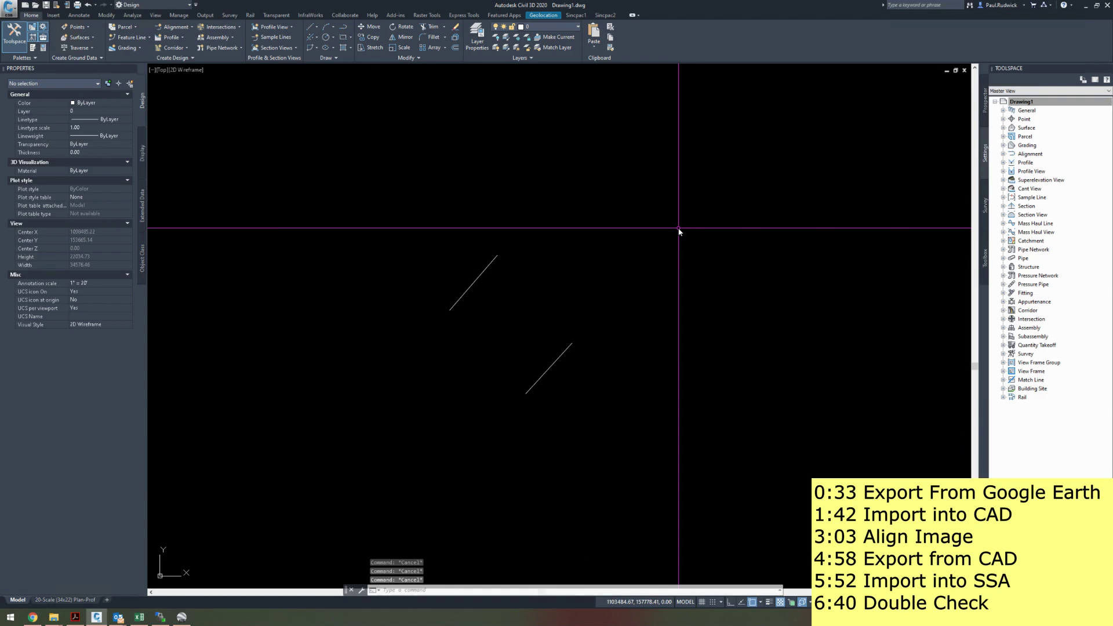
key(super+d)
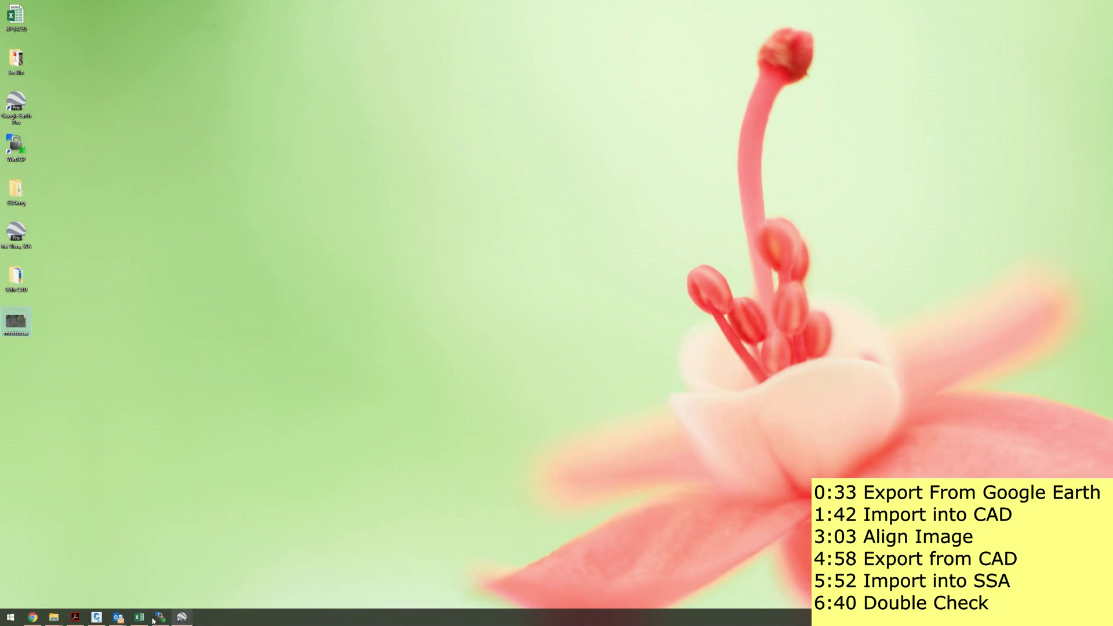
click(96, 617)
- Paste the Google Earth image right of the two lines, picking scale and default rotation
key(ctrl+v)
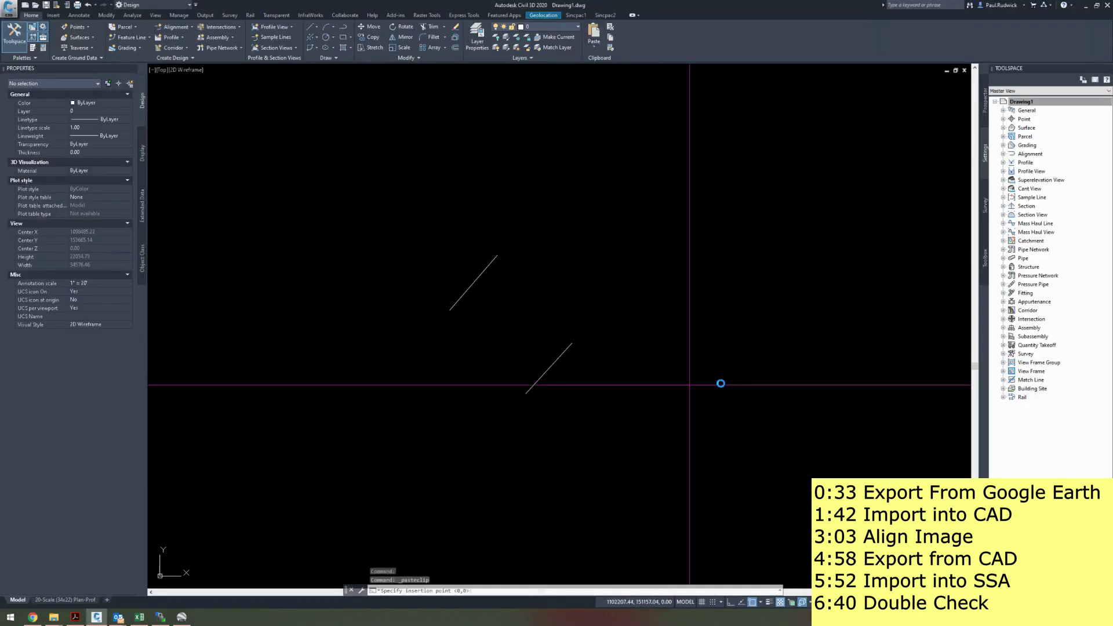
click(735, 378)
click(802, 351)
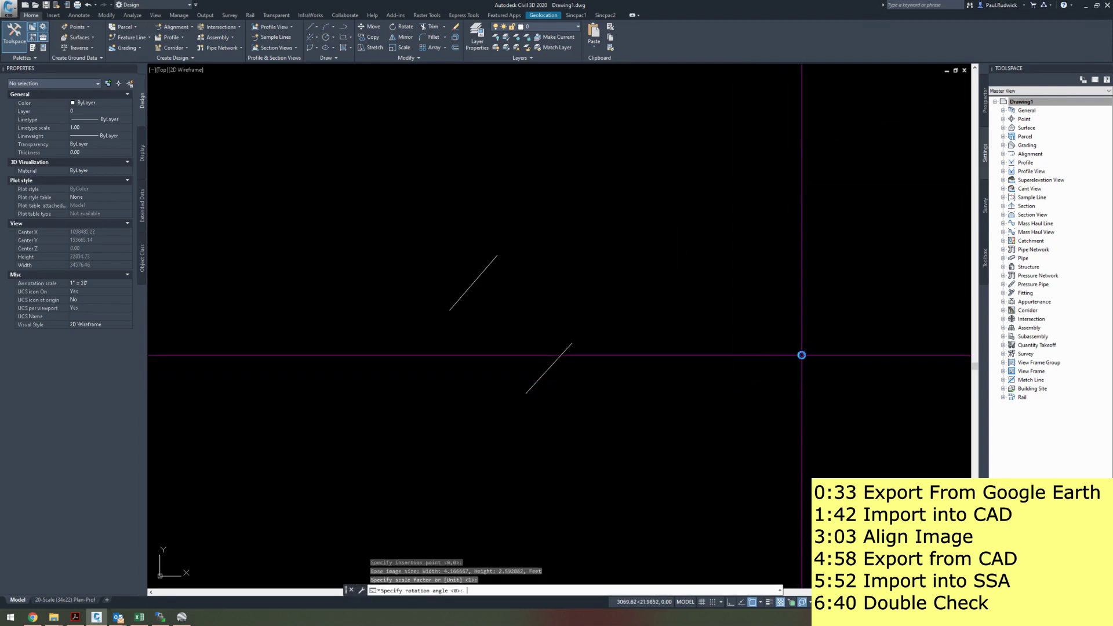
key(Return)
key(Escape)
key(Escape)
middle_drag(773, 355, 587, 345)
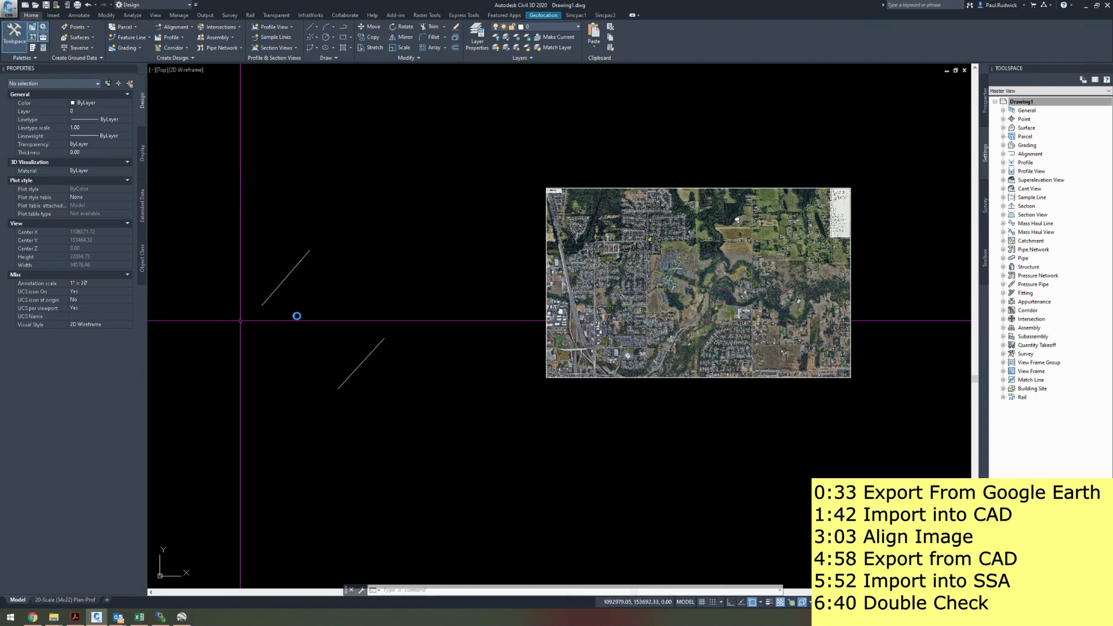
text(z)
key(Return)
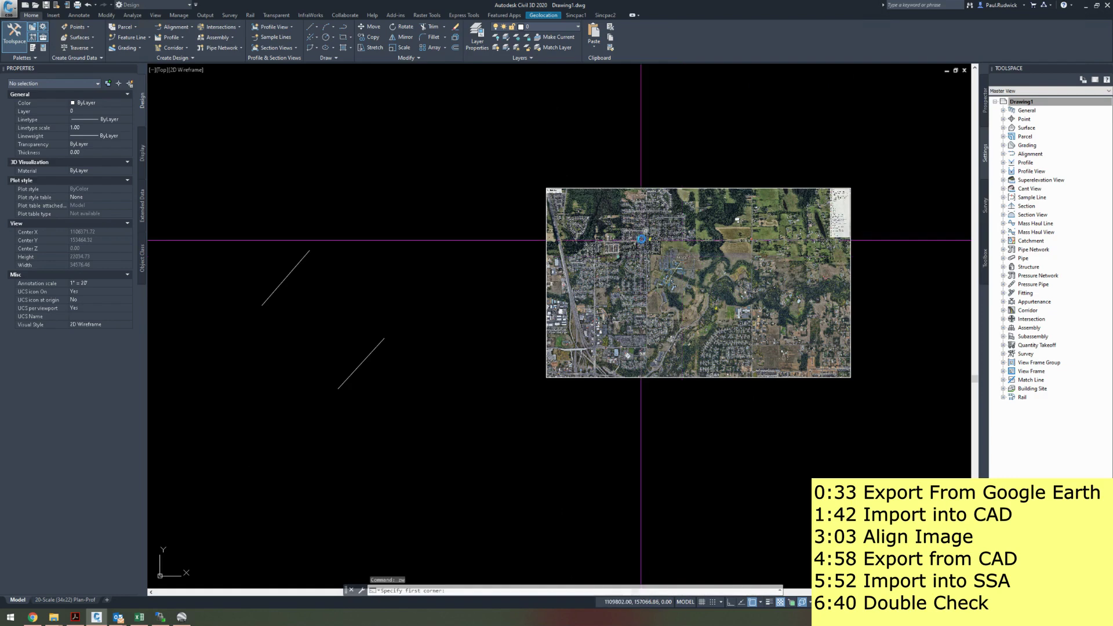
click(642, 239)
click(653, 235)
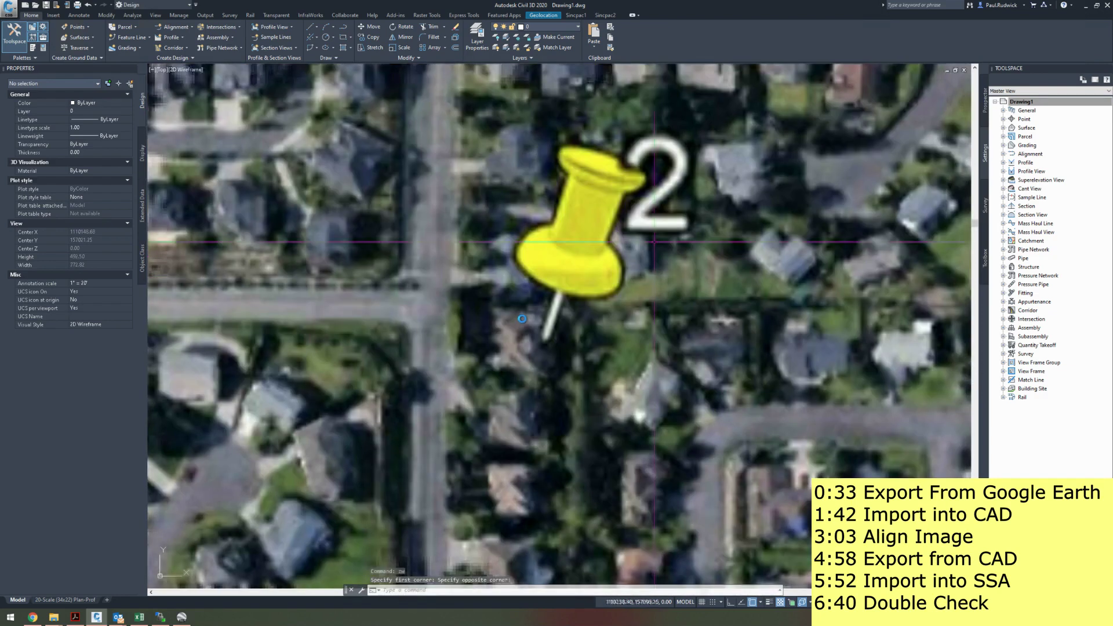
text(pl)
key(Return)
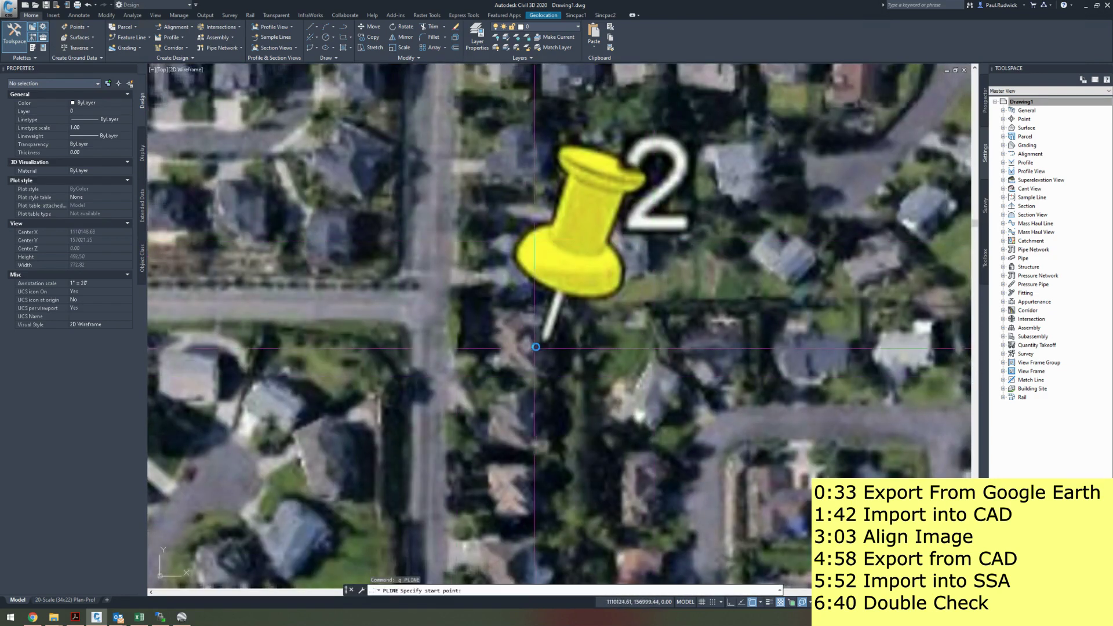
click(542, 344)
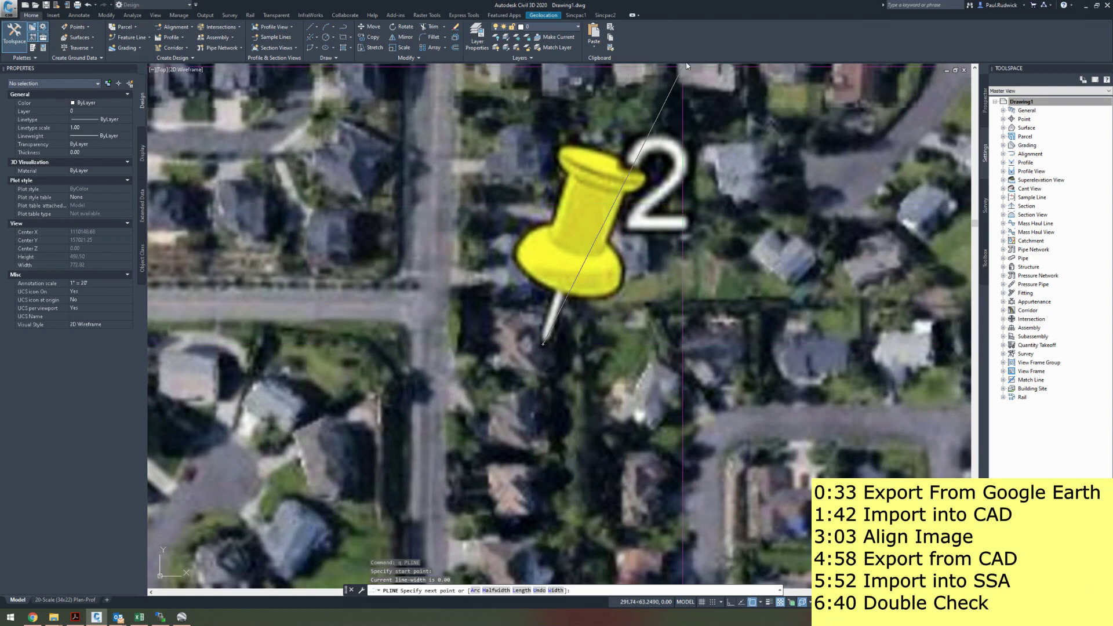
middle_click(690, 129)
middle_click(690, 129)
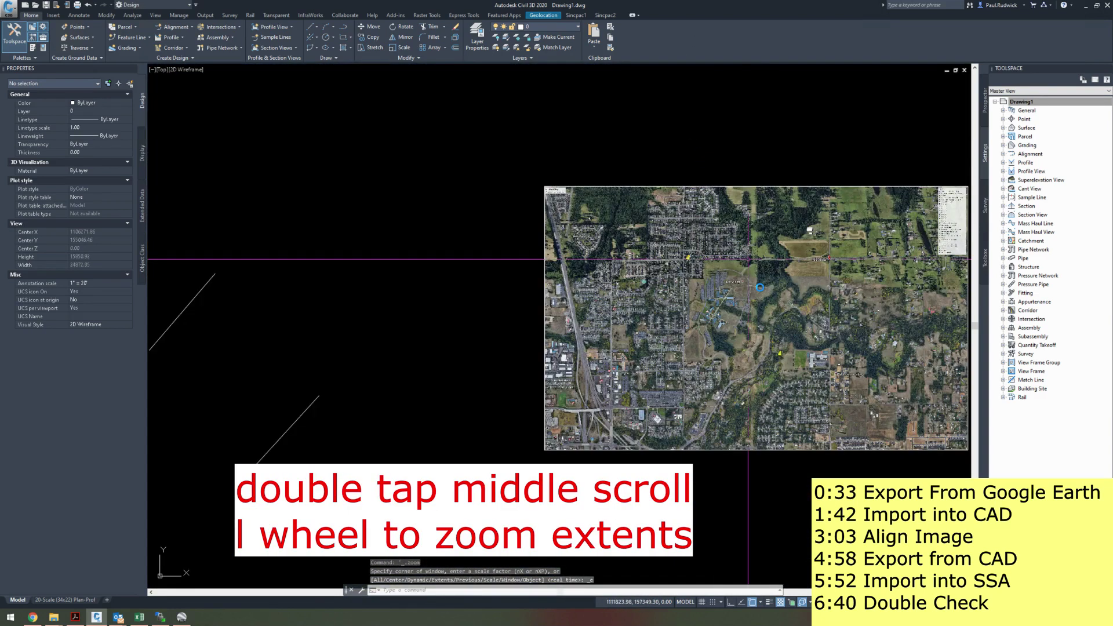
scroll(754, 342, up, 5)
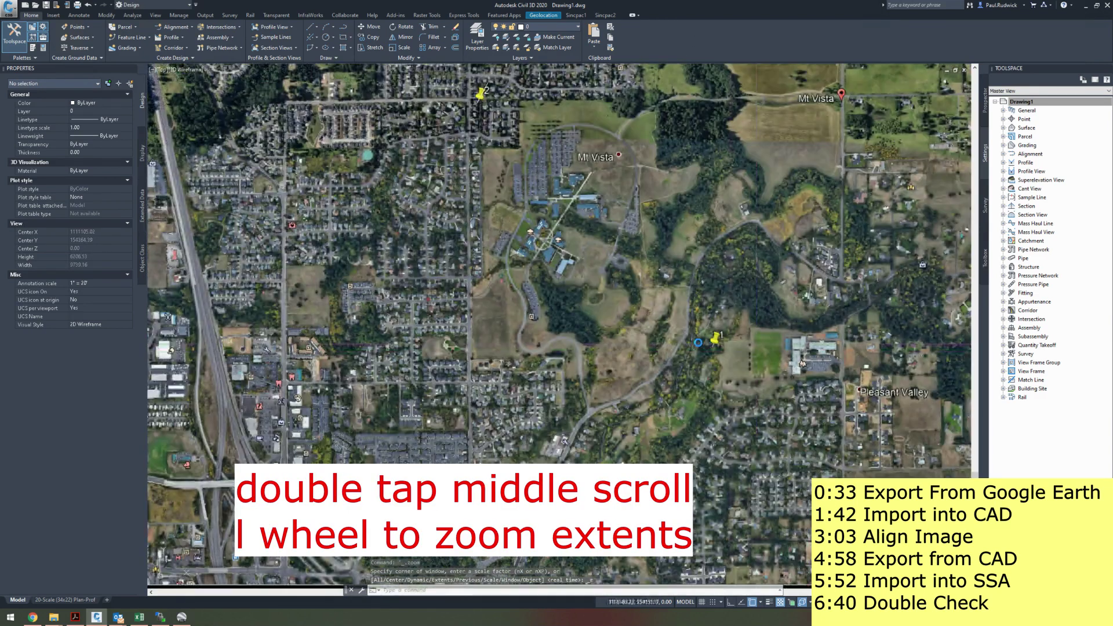
key(Escape)
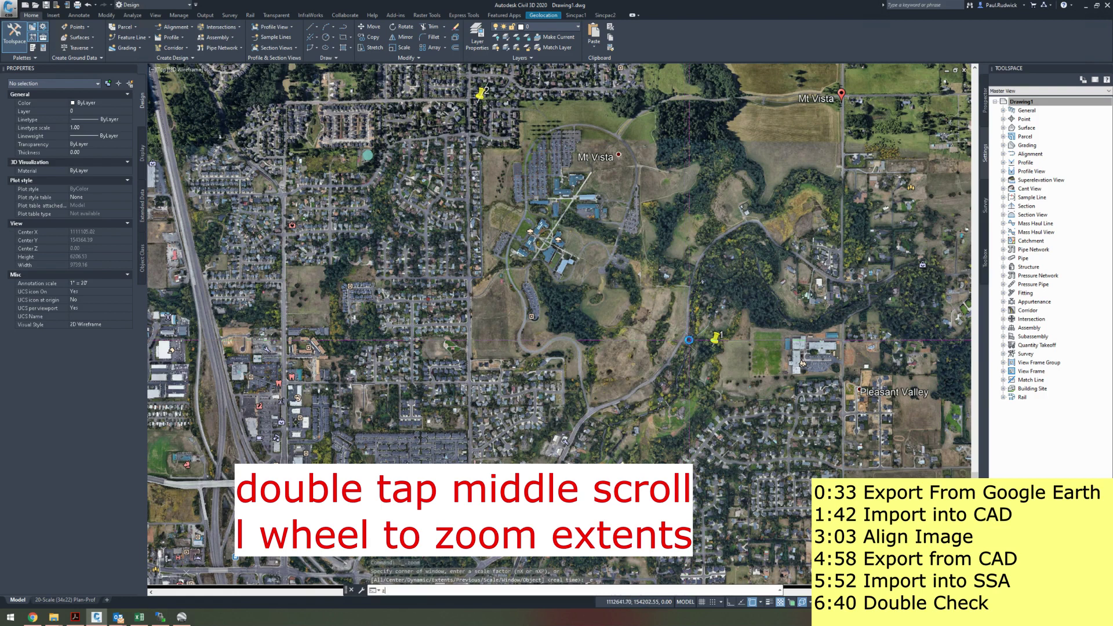
text(zw)
key(Return)
click(690, 331)
click(749, 365)
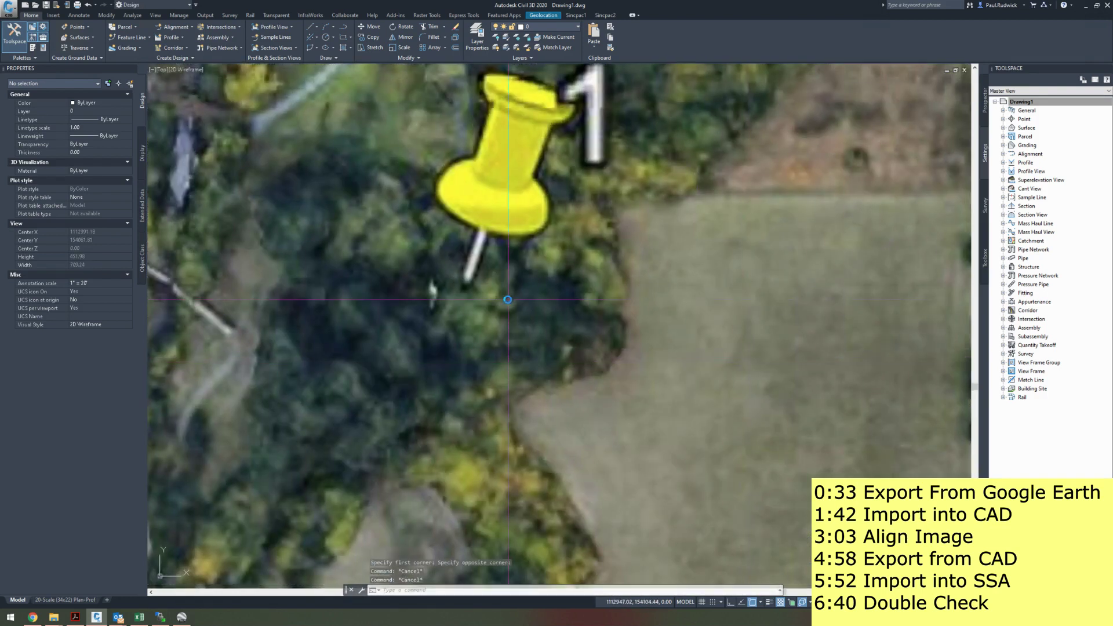
text(pl)
key(Return)
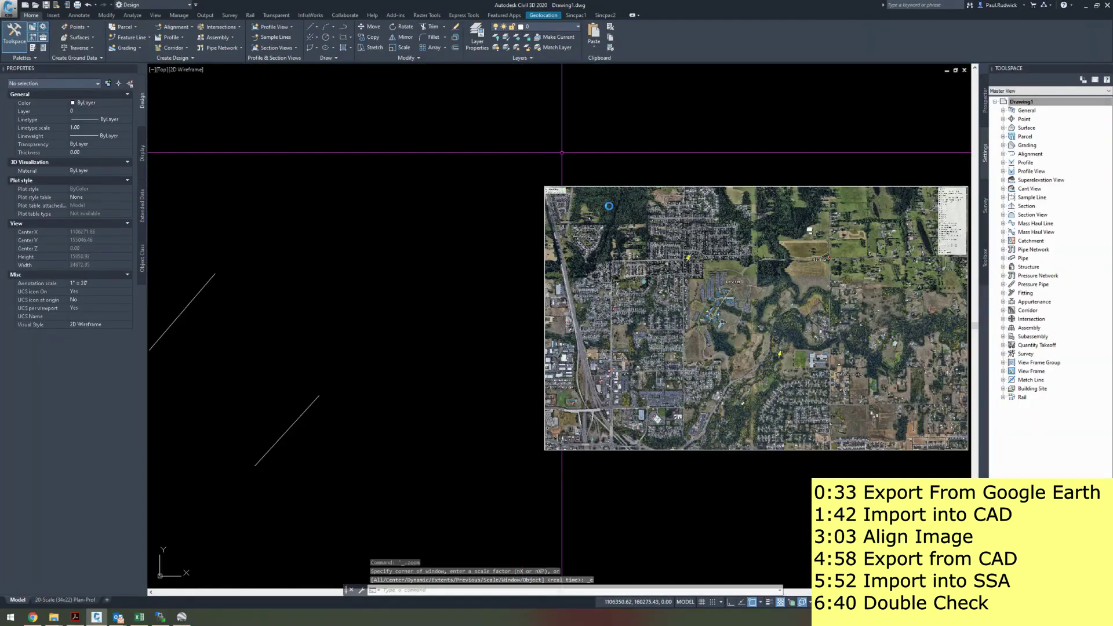
key(Escape)
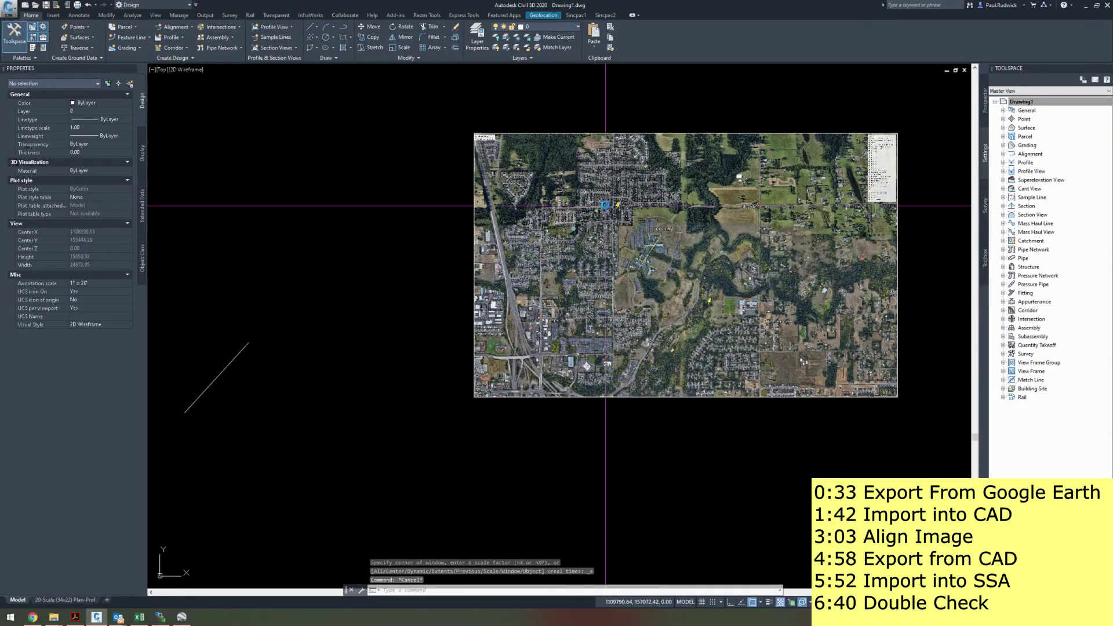
text(a)
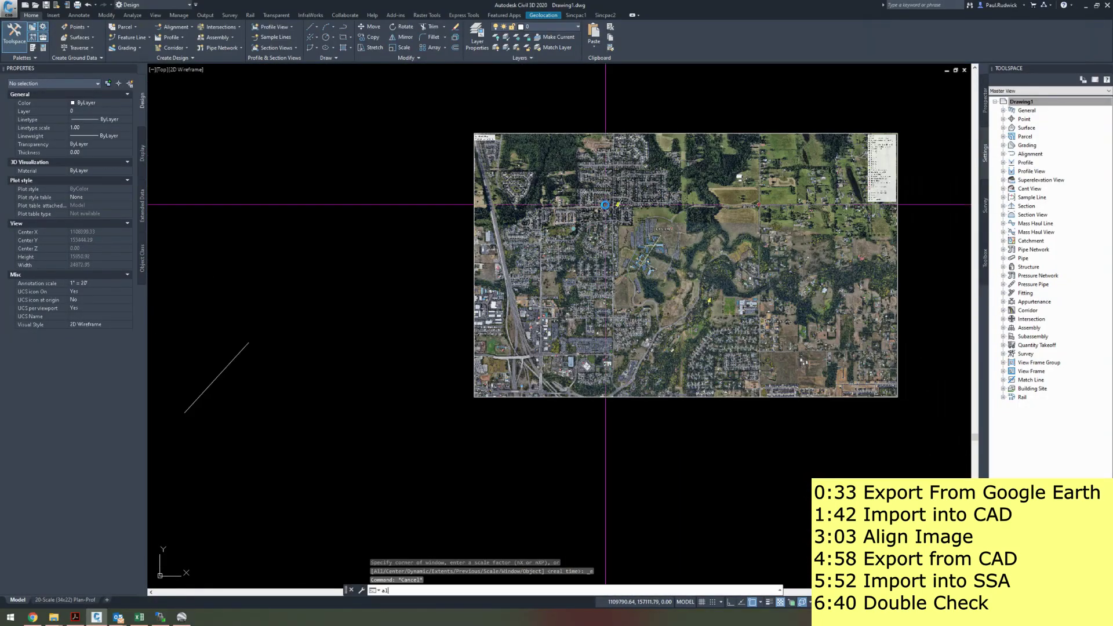
text(l)
- Align the aerial image, matching its first pushpin to the first reference line's end
key(Return)
scroll(545, 242, down, 2)
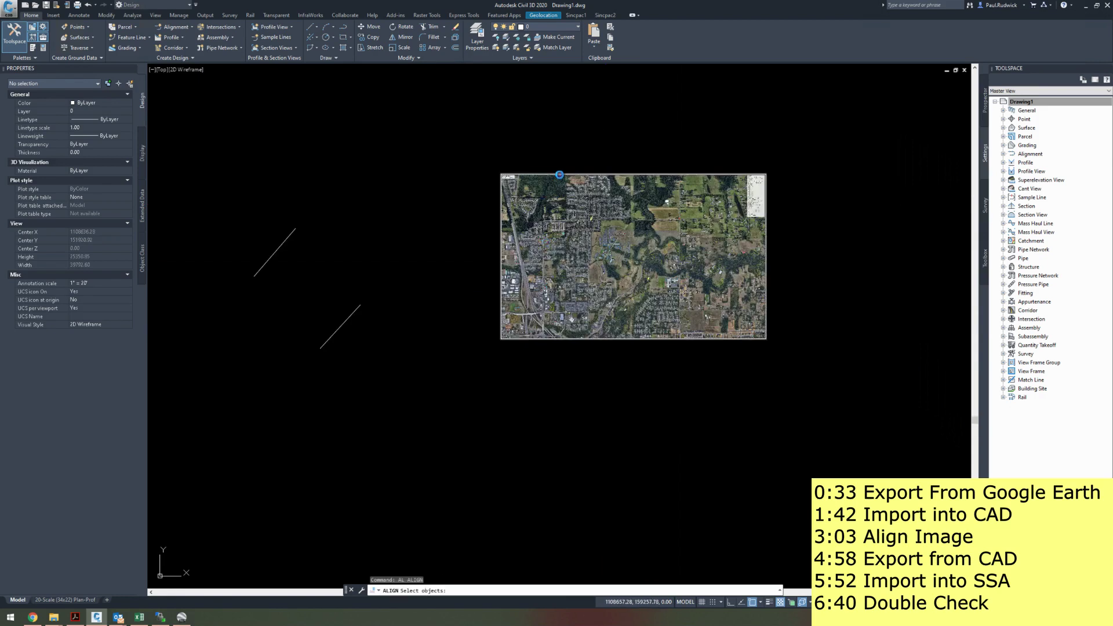
click(559, 175)
key(Return)
click(588, 222)
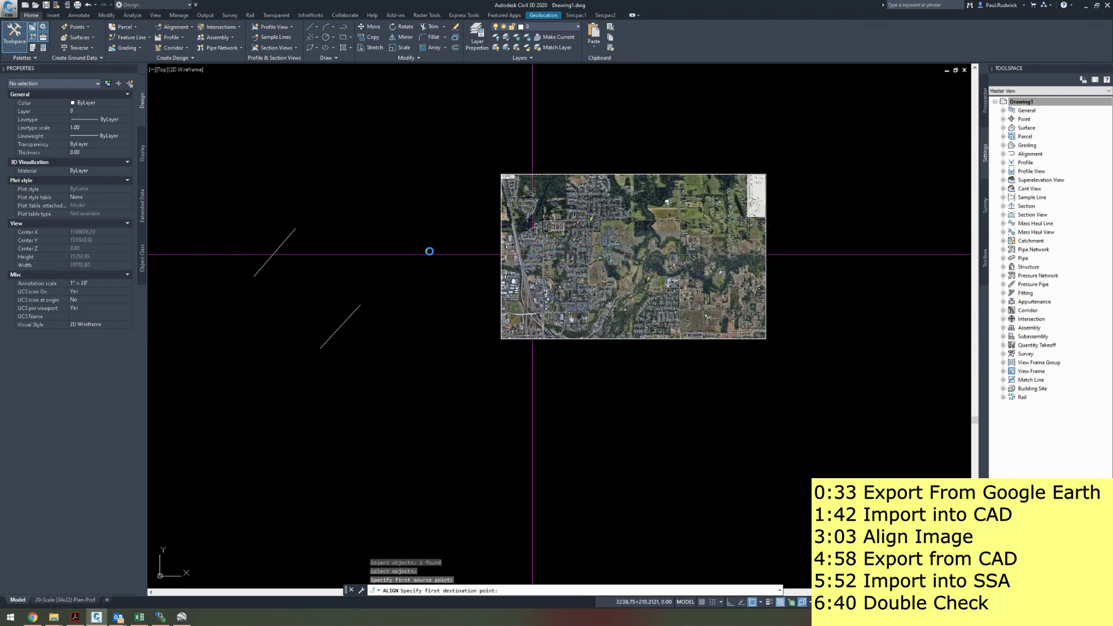
click(254, 276)
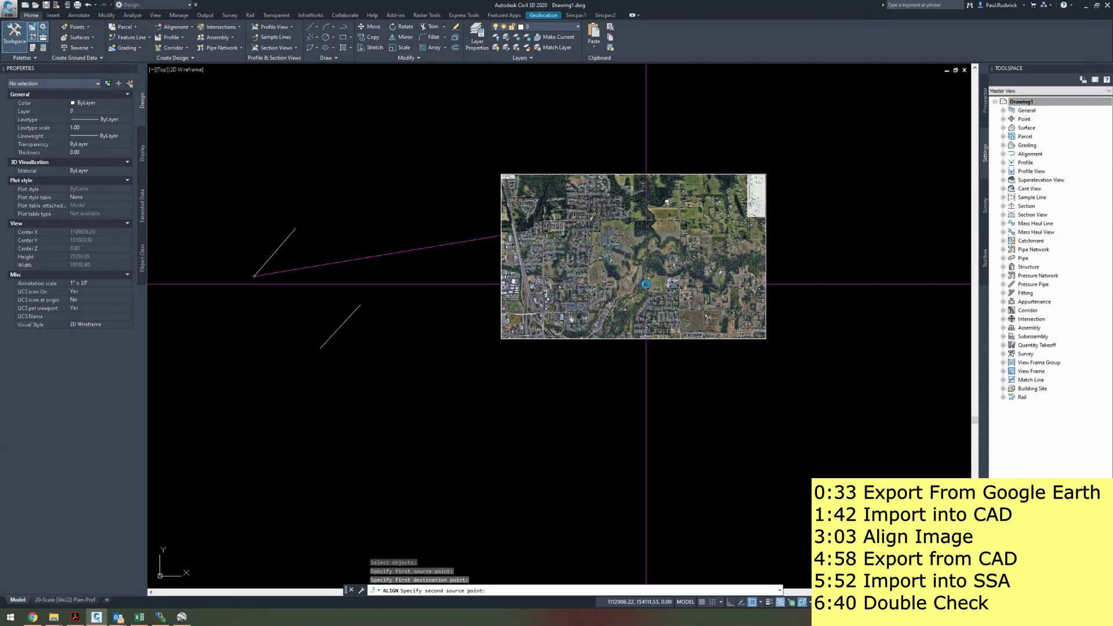
- Match the second pushpin to the second line's end and scale the image to fit
scroll(652, 284, up, 2)
click(650, 284)
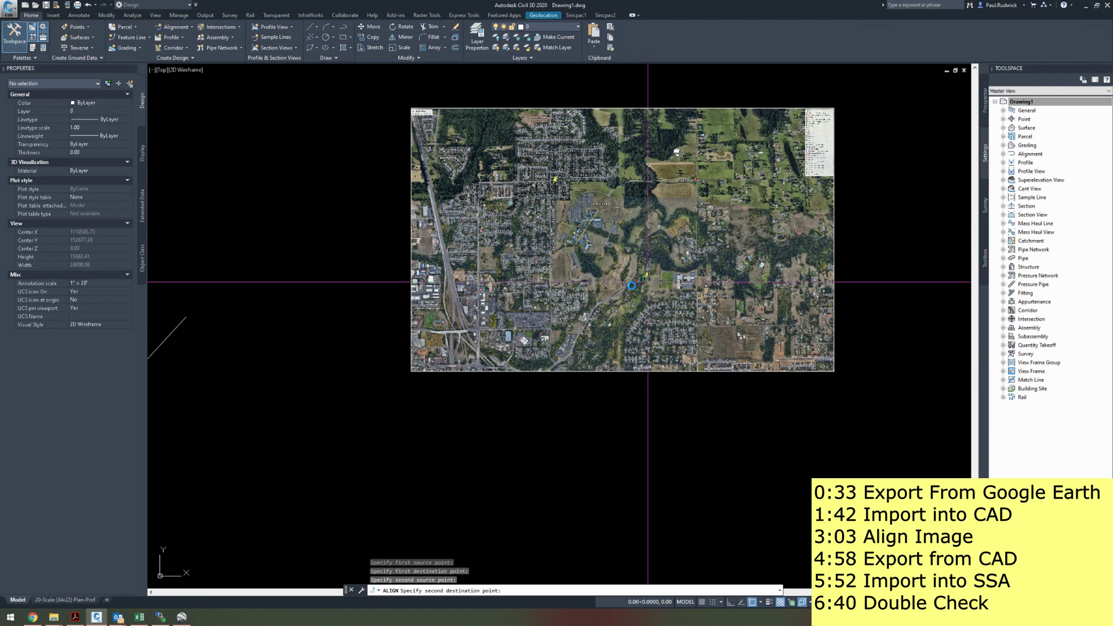
scroll(486, 304, down, 2)
click(256, 356)
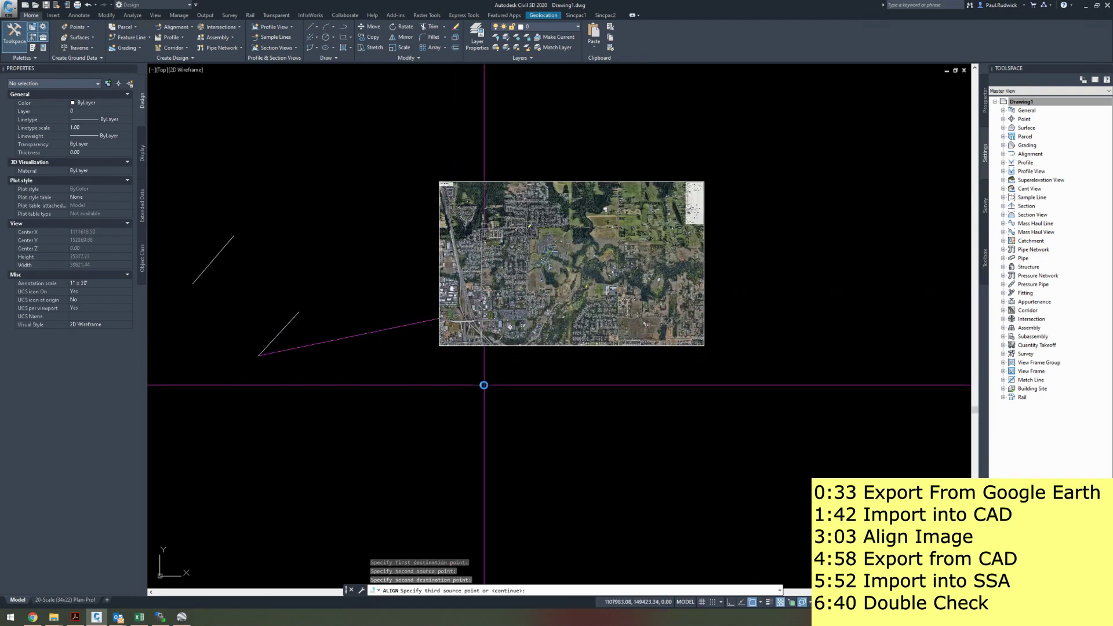
key(Return)
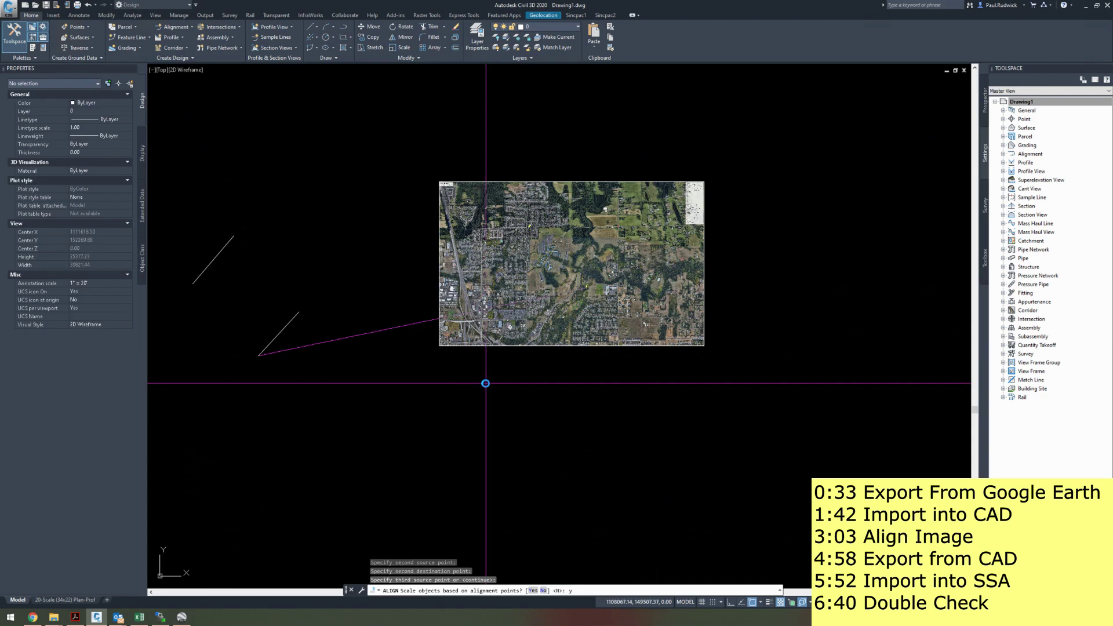
text(y)
key(Return)
middle_drag(586, 286, 644, 314)
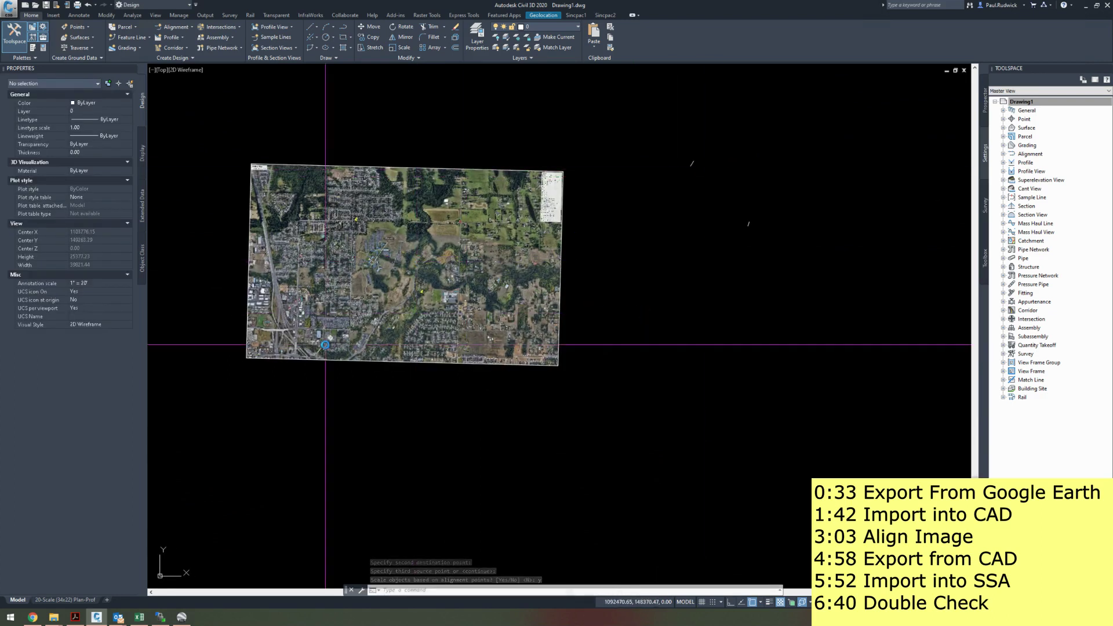
- Switch the Geolocation online map from Map Off to Map Hybrid beneath the aligned aerial image
scroll(328, 343, up, 2)
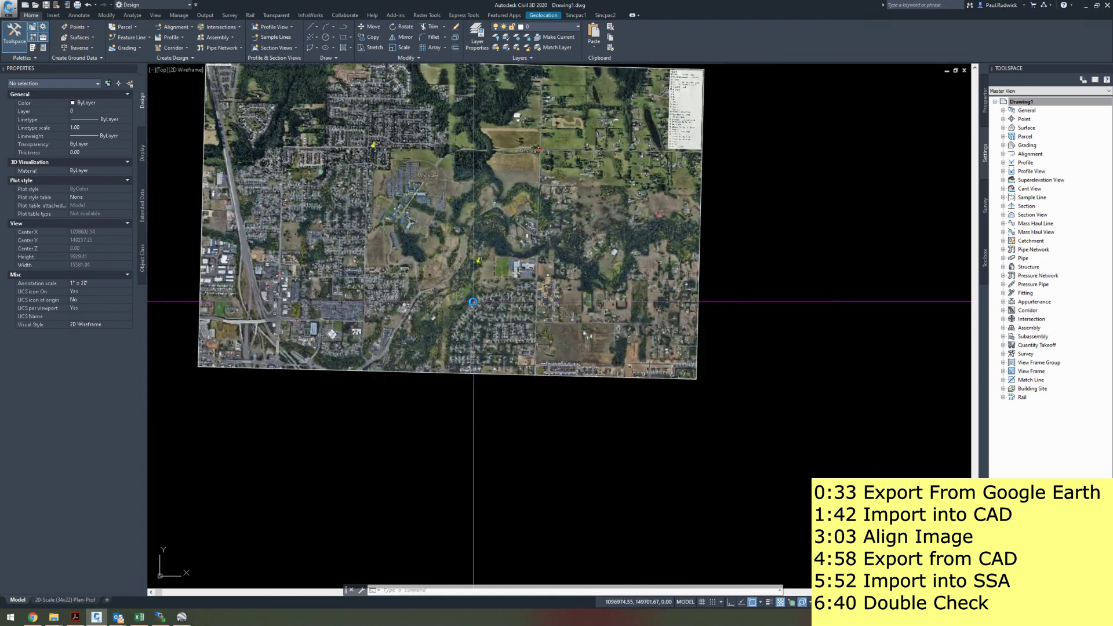
scroll(473, 315, down, 2)
scroll(502, 346, up, 1)
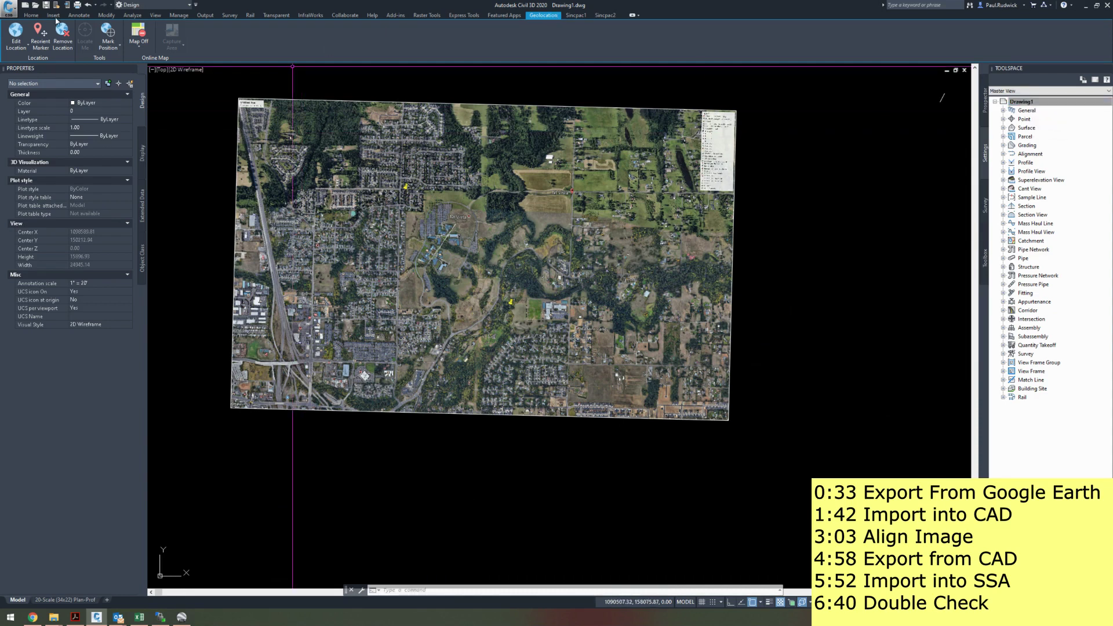
click(139, 46)
click(154, 96)
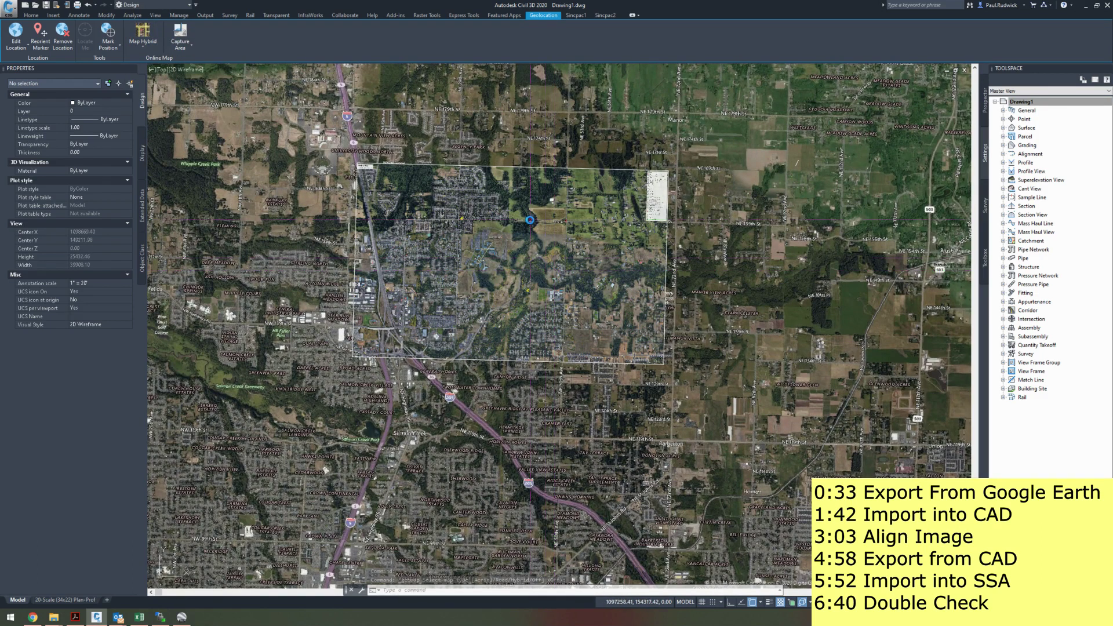
scroll(528, 223, up, 2)
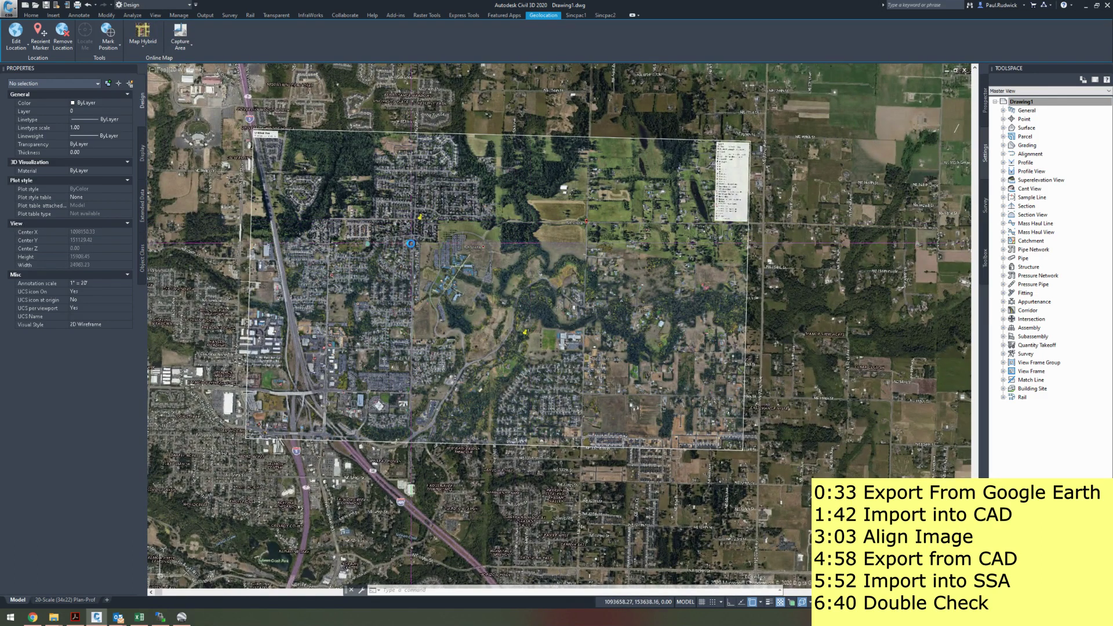
text(map)
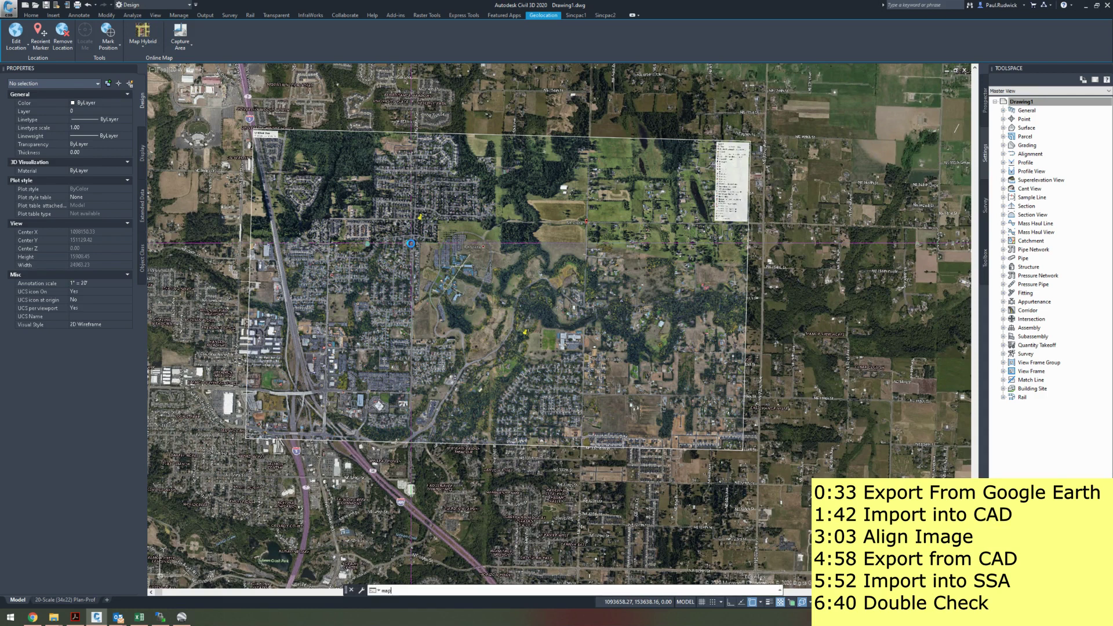
text(import)
- Use MAPIMPORT to import gravmainclip.shp from SSAimg\Shapes as an ESRI Shapefile
key(Return)
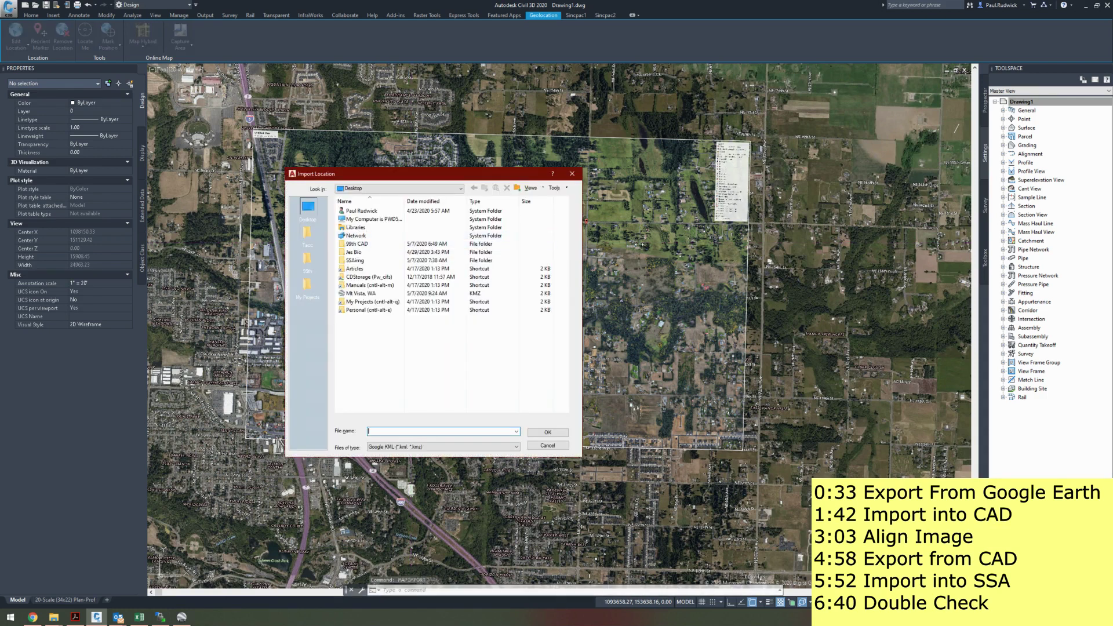
drag(489, 174, 530, 245)
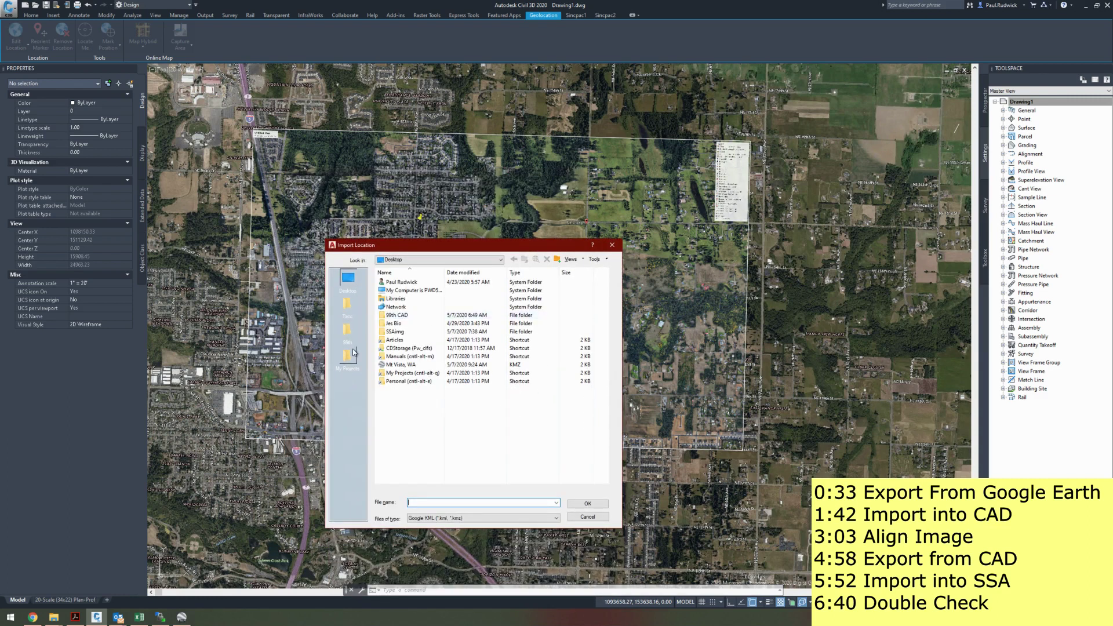
double_click(395, 333)
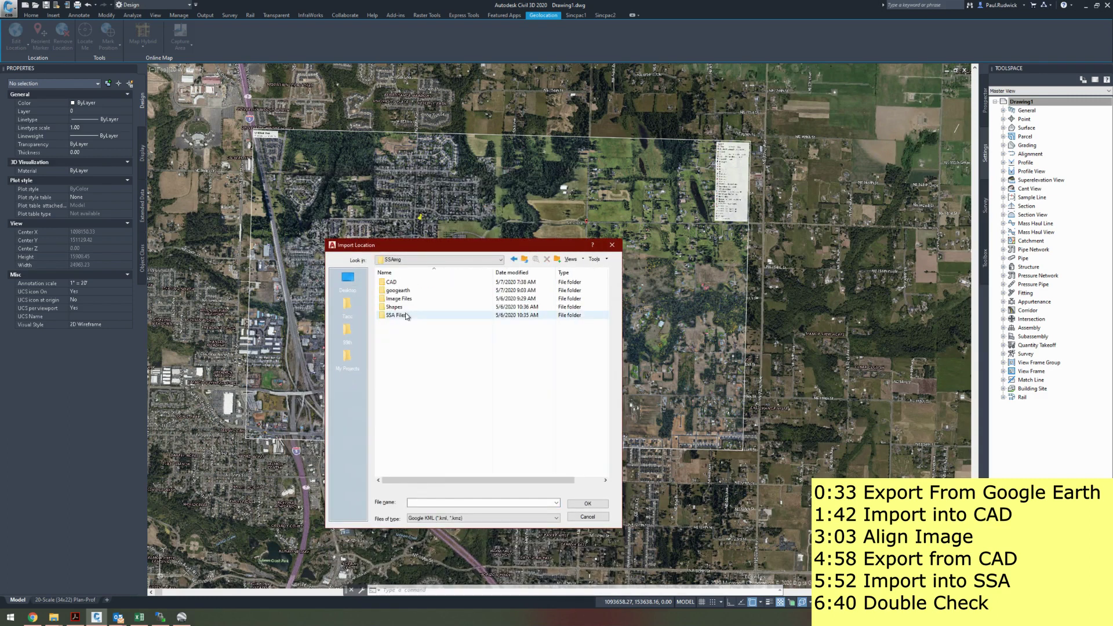
double_click(406, 308)
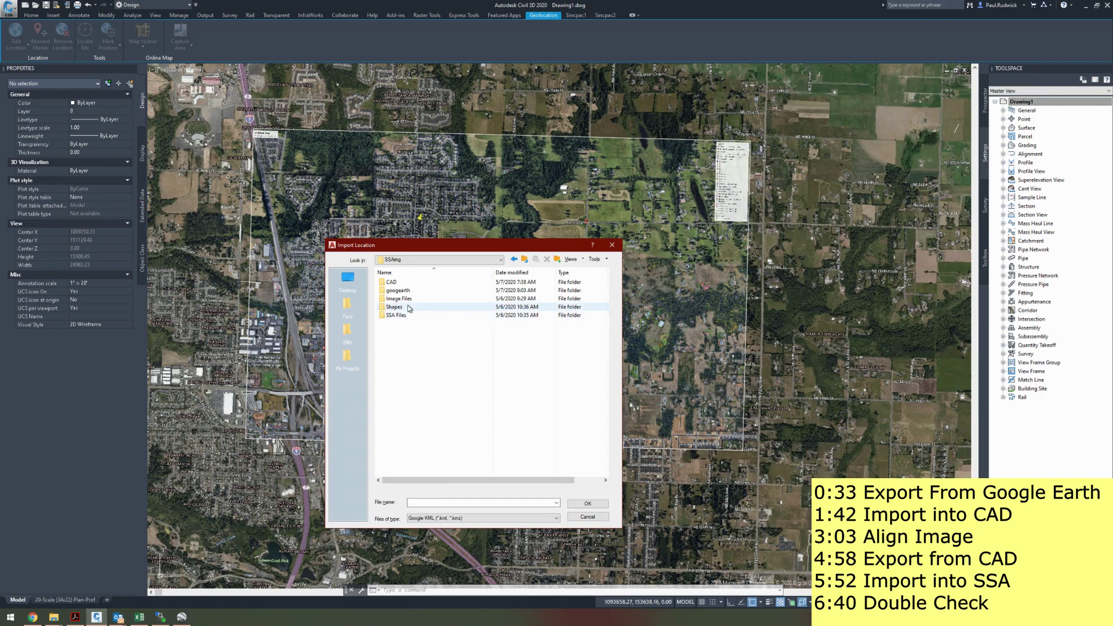
click(476, 518)
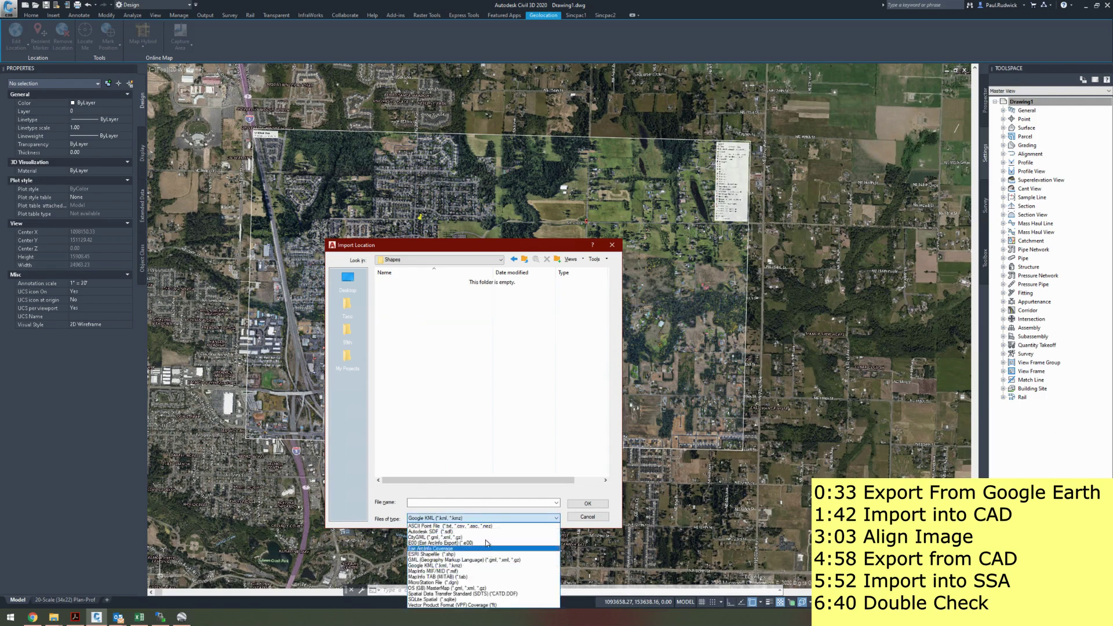
click(489, 554)
click(412, 282)
double_click(412, 283)
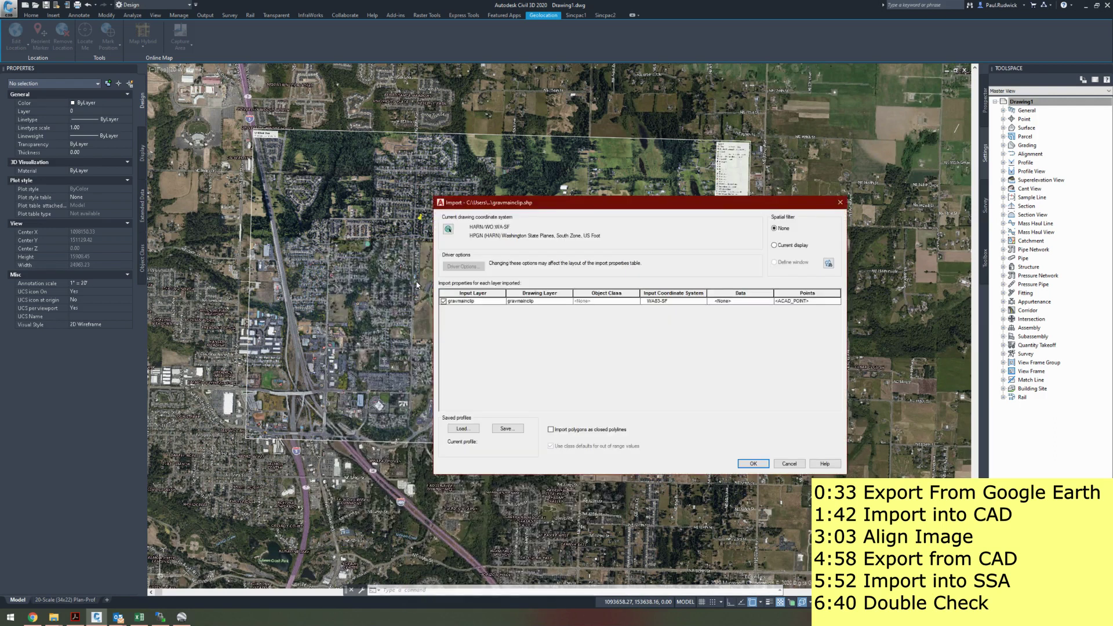
key(Return)
- Zoom and pan to frame the whole aligned Mt Vista image over the hybrid map, then clear commands
scroll(442, 304, up, 6)
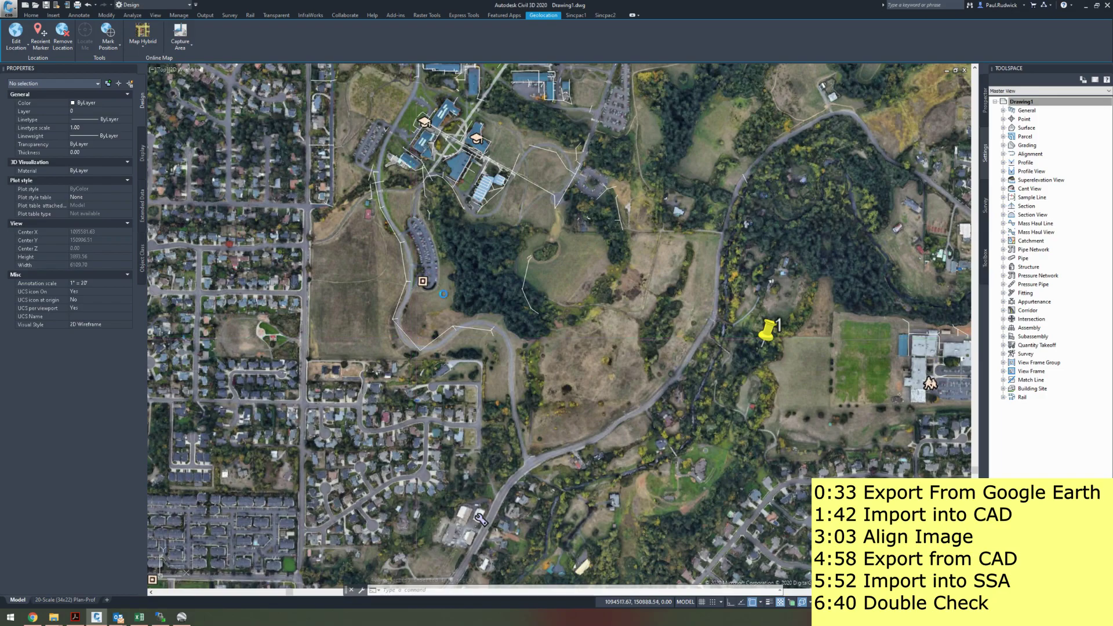
scroll(400, 328, down, 2)
scroll(492, 253, up, 2)
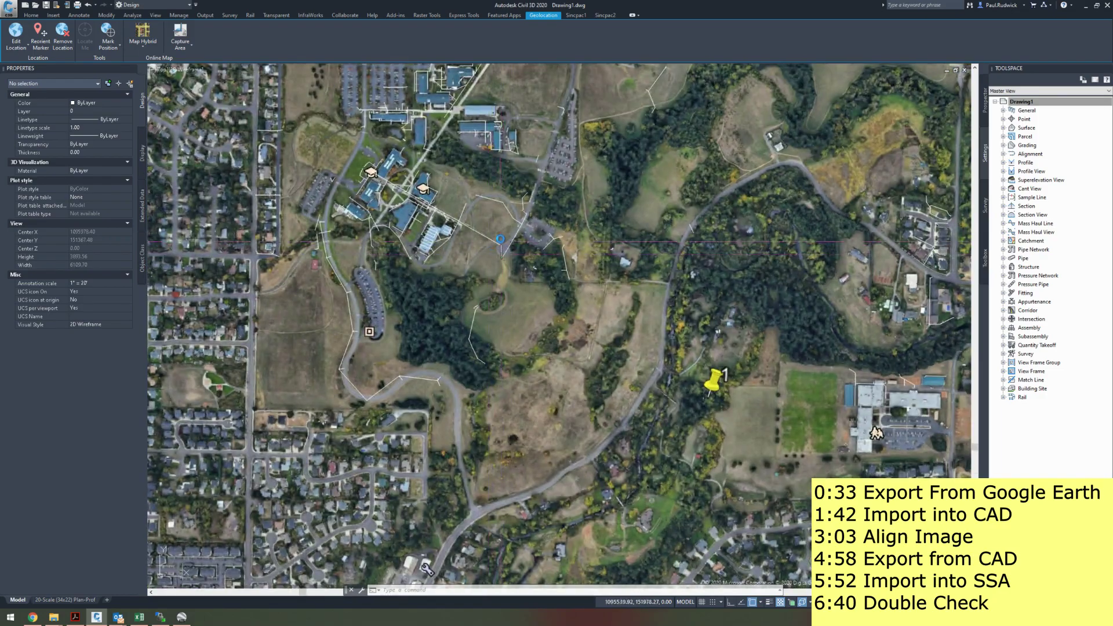
scroll(492, 253, down, 8)
scroll(511, 296, up, 4)
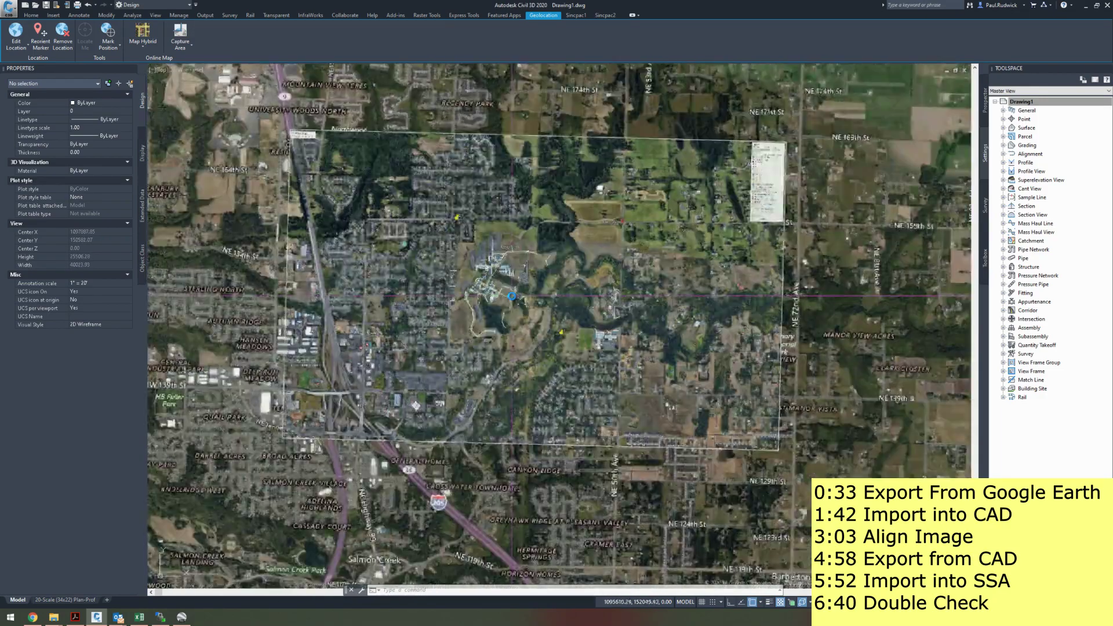
scroll(533, 145, down, 2)
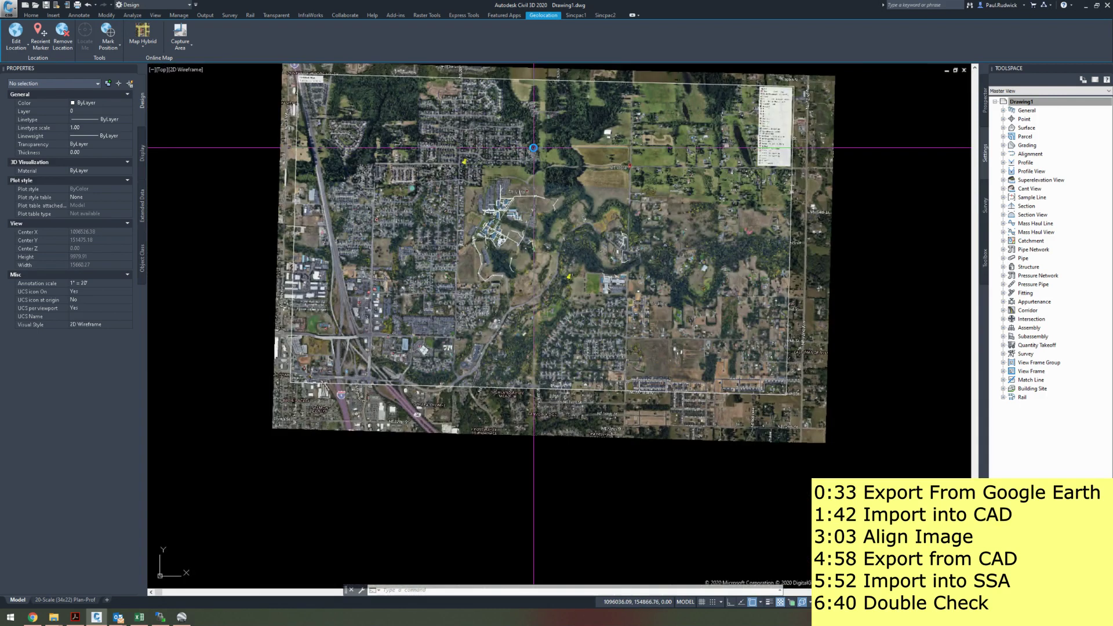
middle_drag(540, 171, 544, 200)
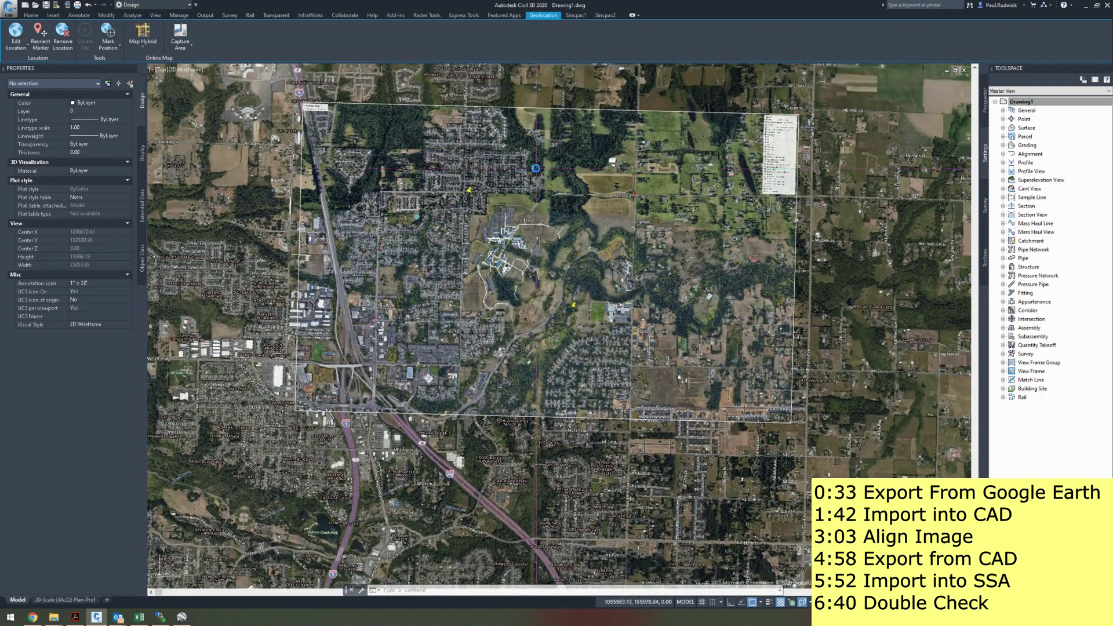
key(Escape)
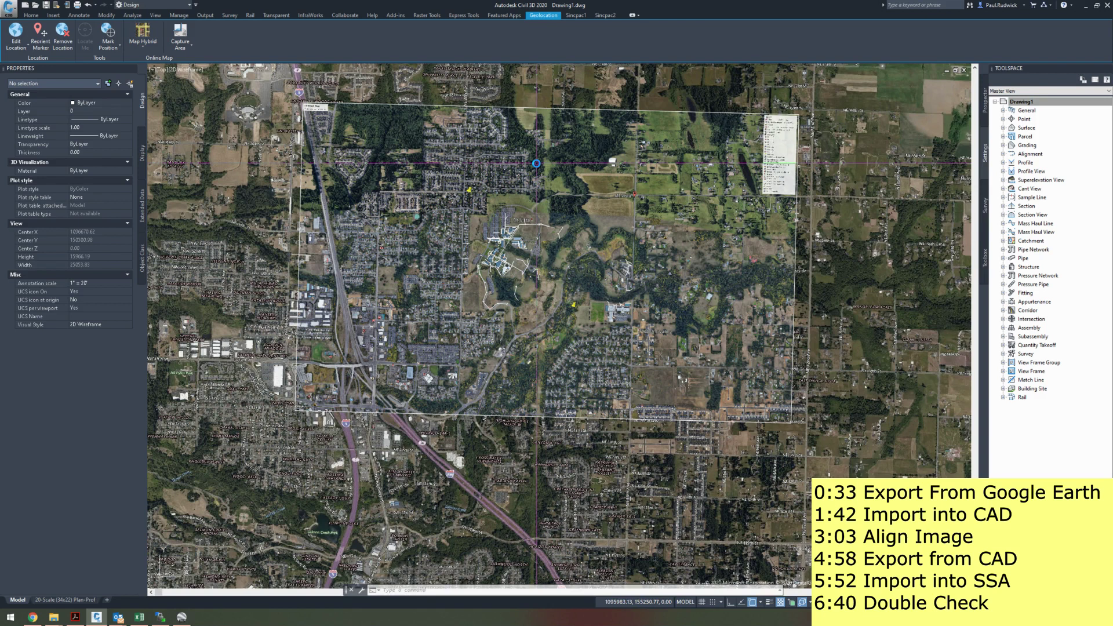
key(Escape)
key(Escape)
- Export the image with IEXPORT as uncompressed, tiled TIFF mtvistassa.tif, choosing World File correlation
text(i)
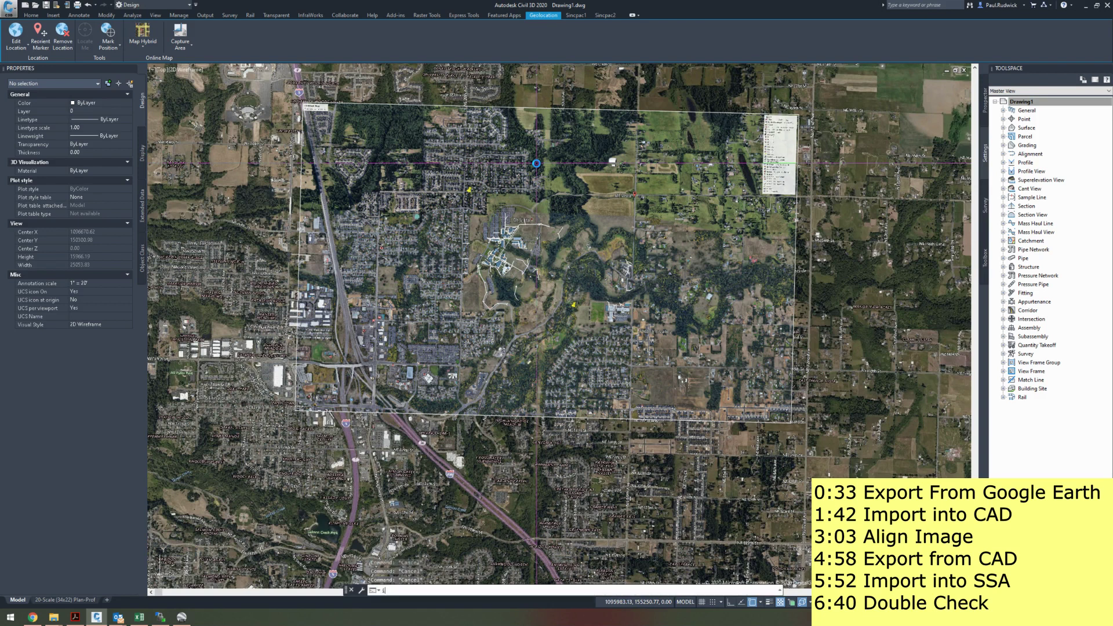
text(export)
key(Return)
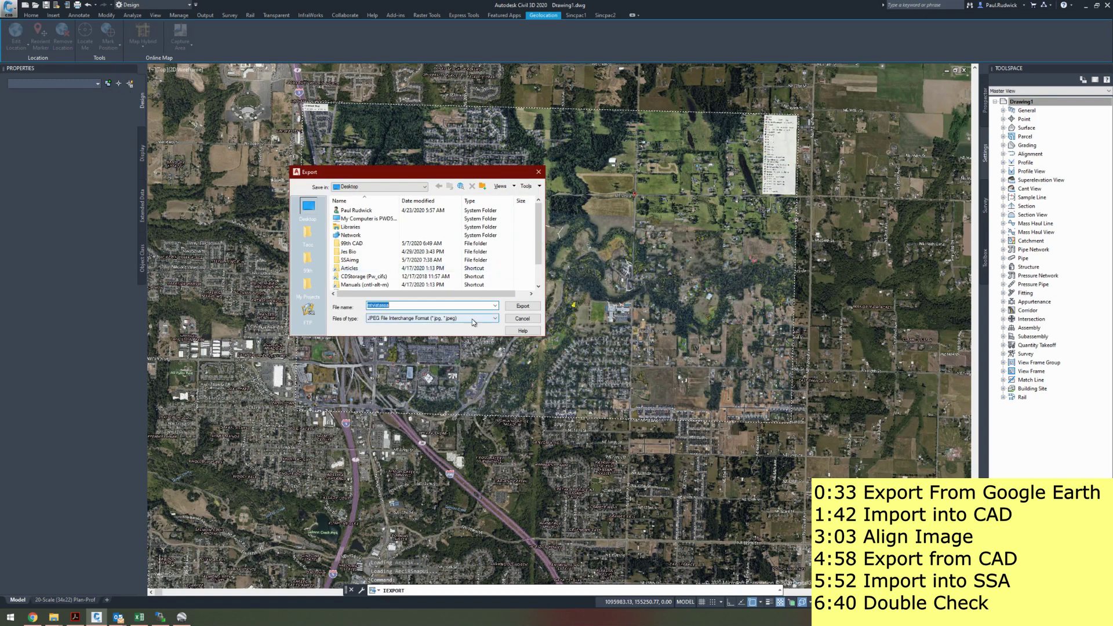
click(472, 319)
click(406, 347)
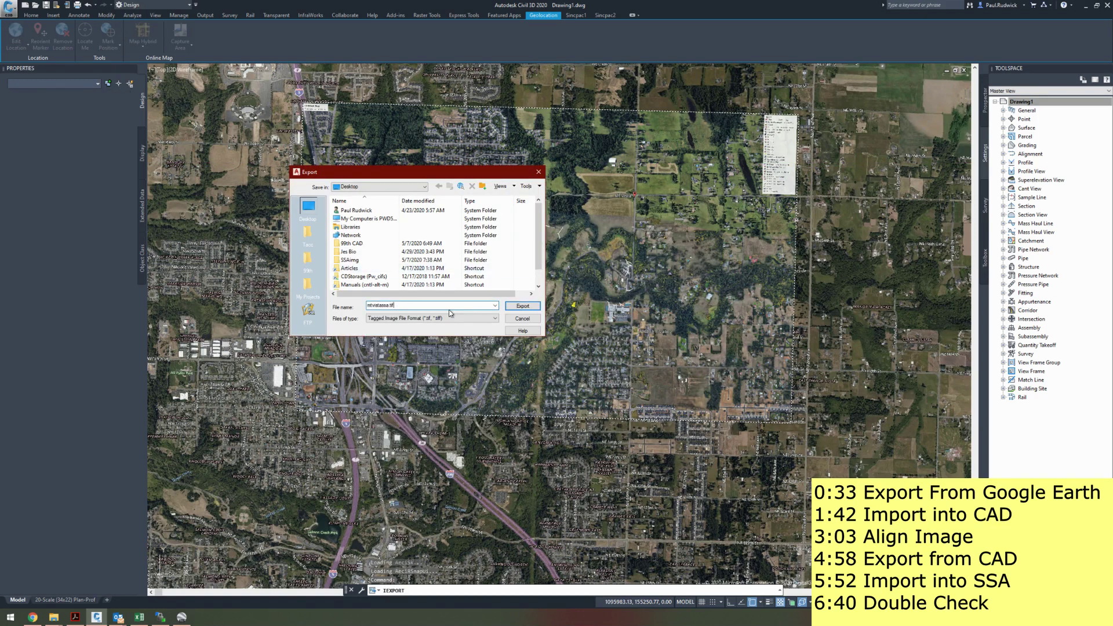
click(522, 306)
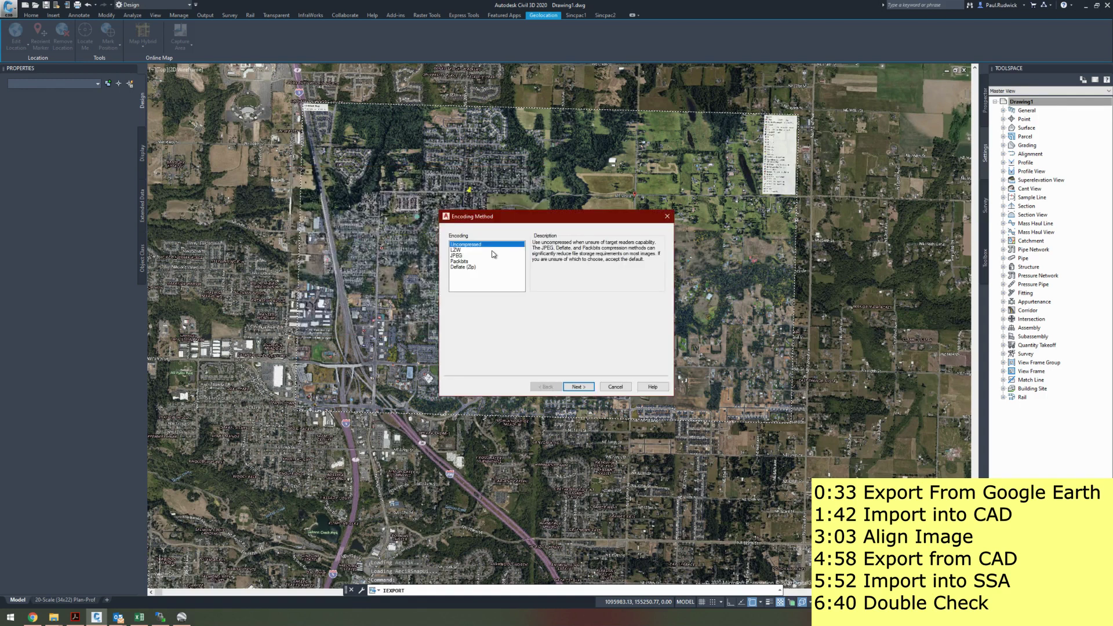
click(580, 386)
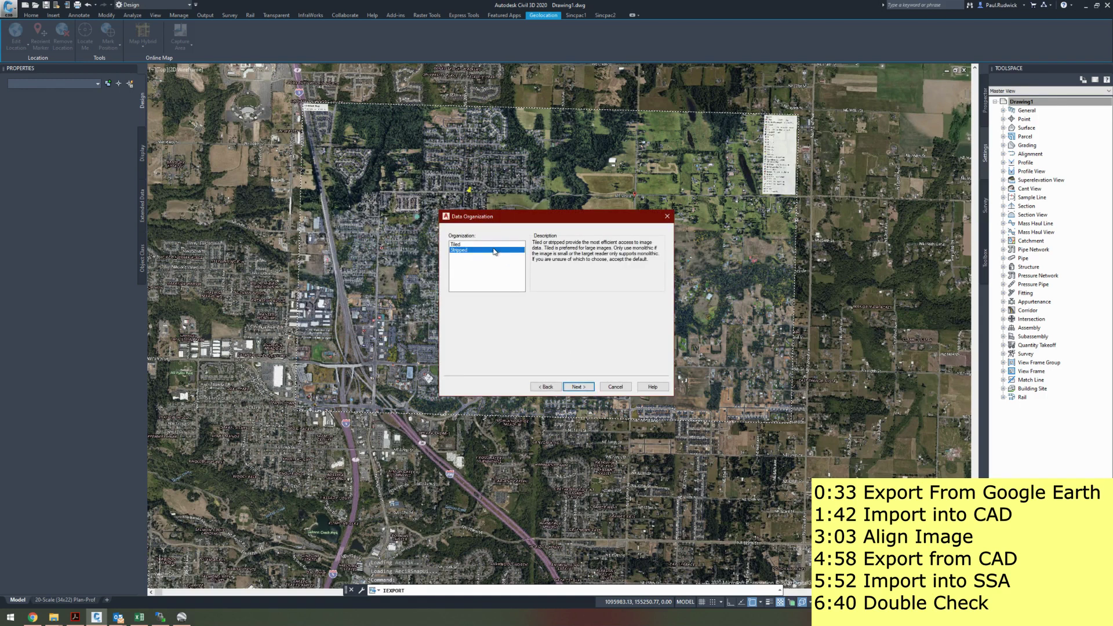
click(575, 387)
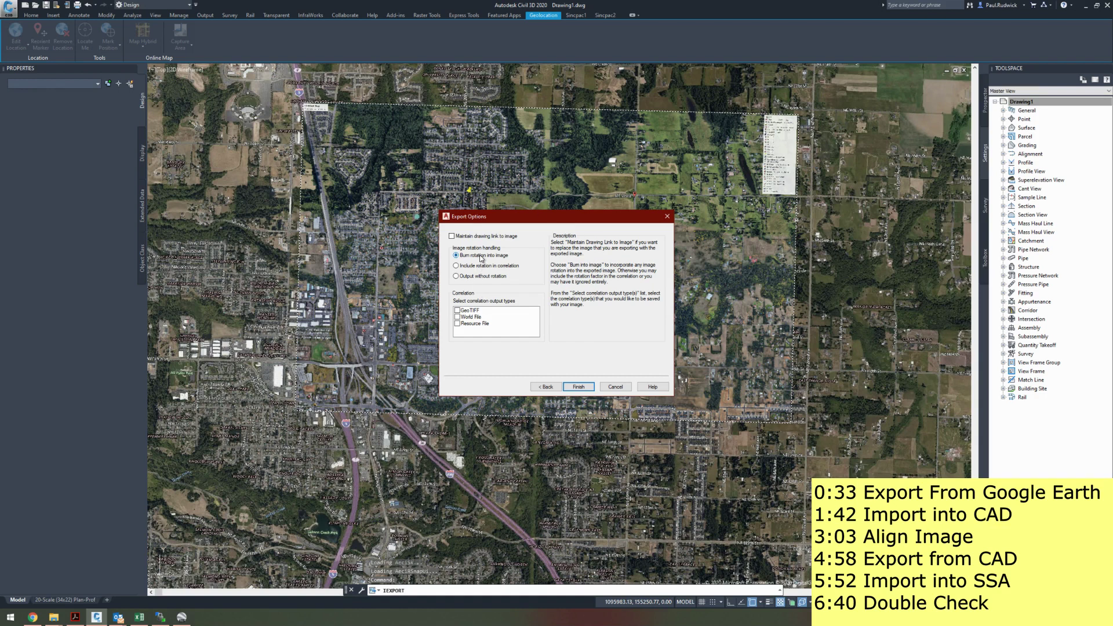
click(471, 319)
- Finish the TIFF export, launch Storm and Sanitary Analysis 2020, and load mtvistassa.tif as backdrop
click(578, 386)
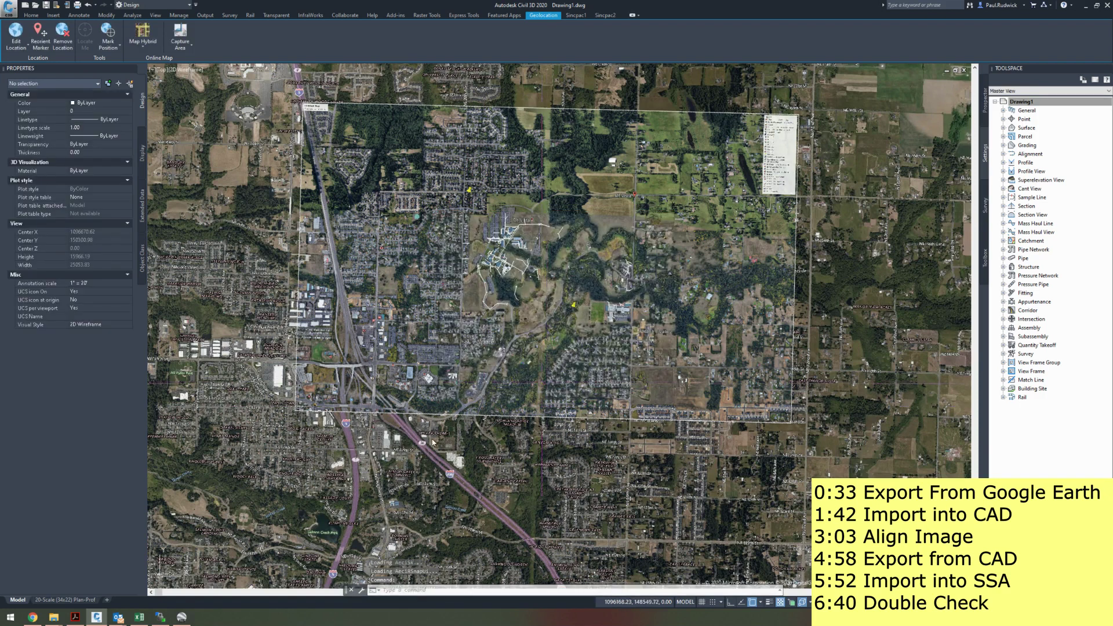
key(super)
text(stor)
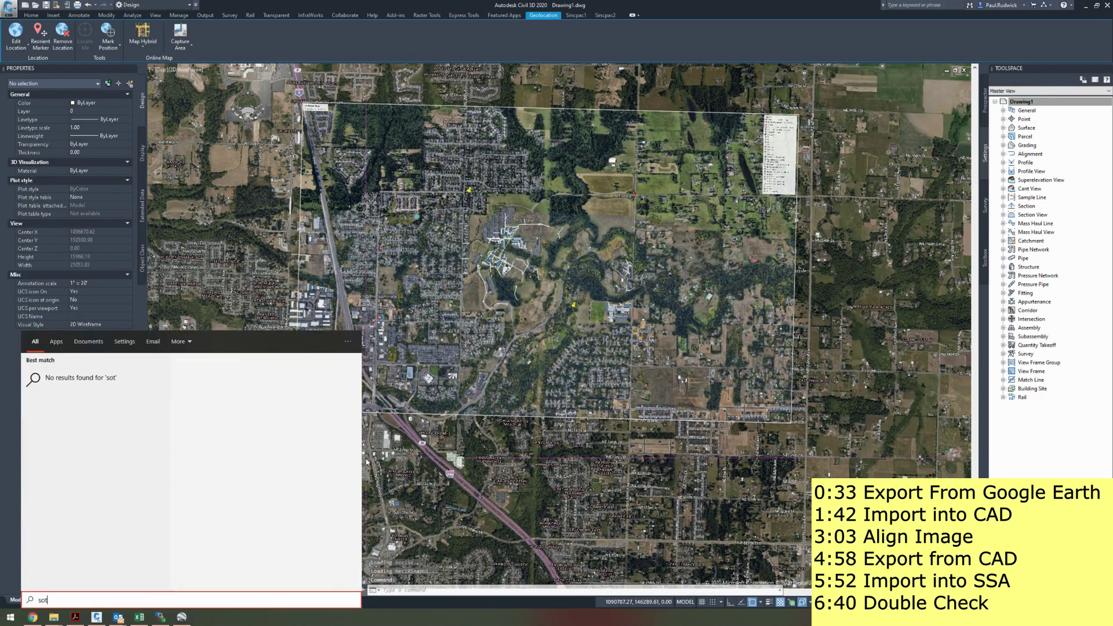
key(Return)
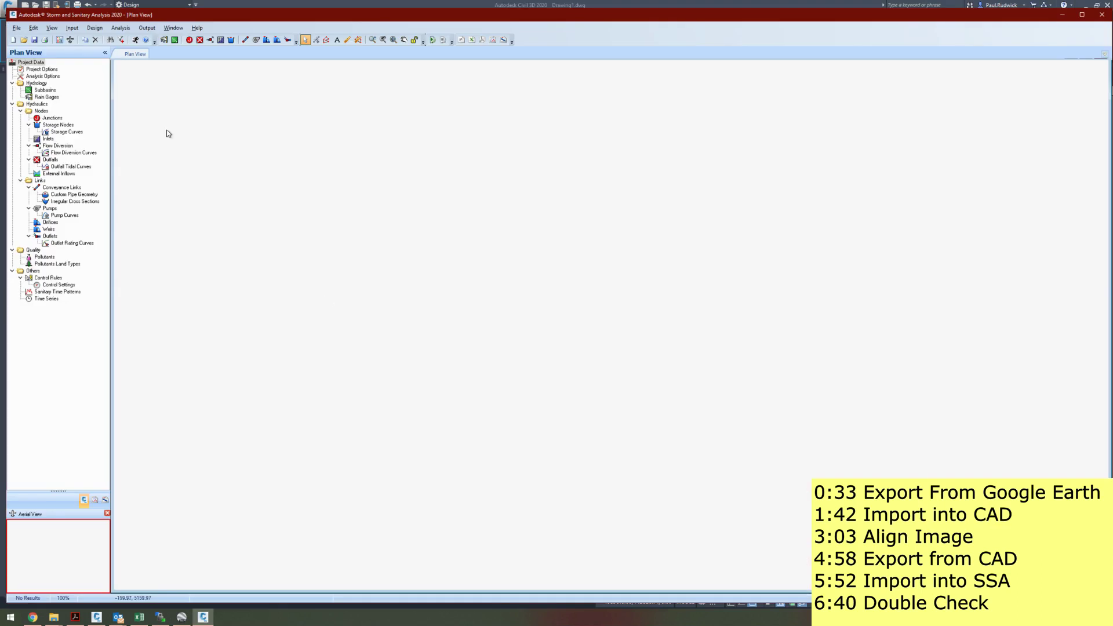
click(47, 32)
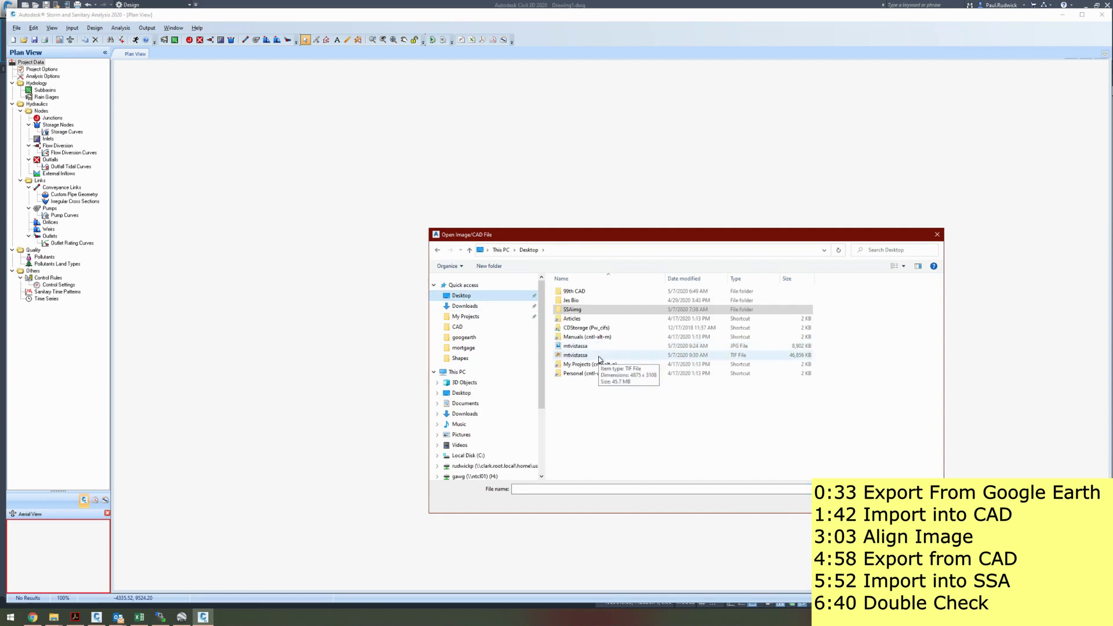
double_click(595, 355)
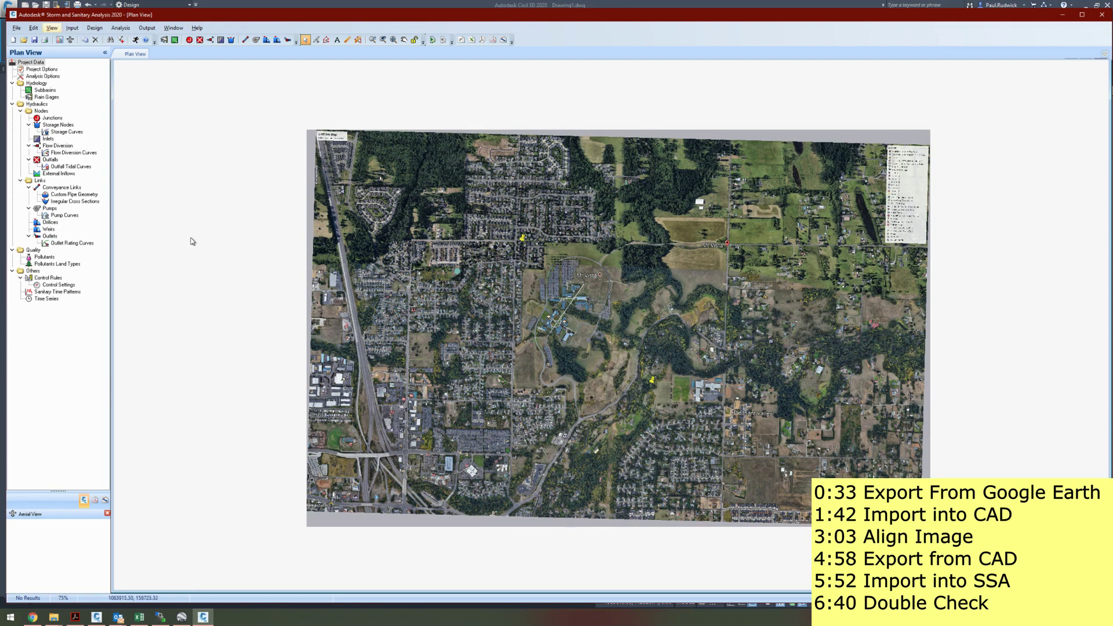
- Start File > Import > GIS Import and select gravmainclip.shp as the pipe shapefile
click(17, 27)
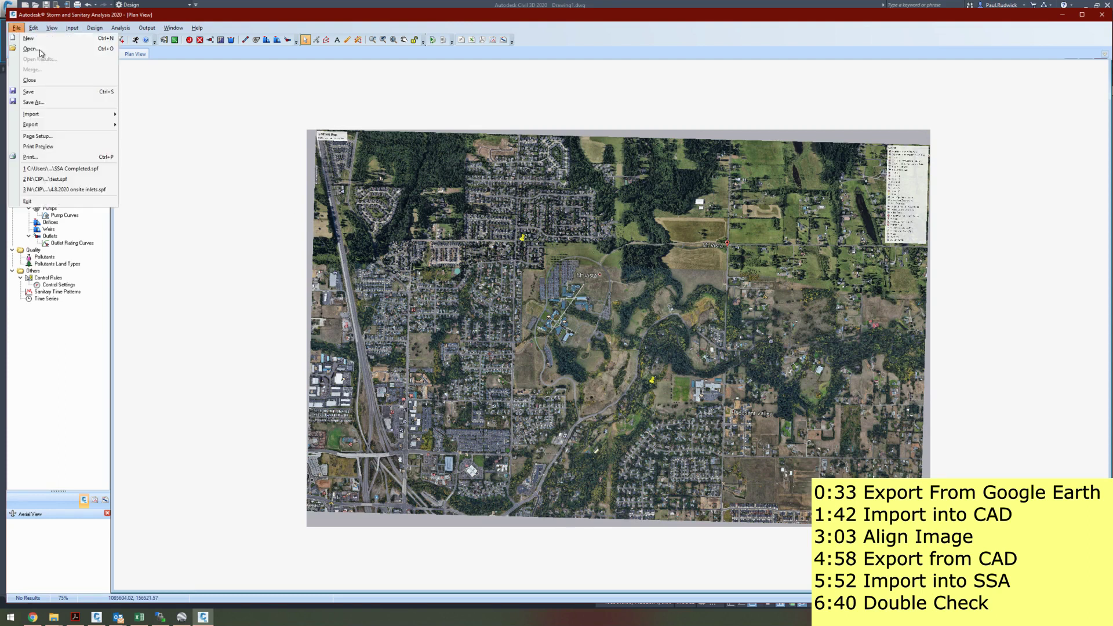
mouse_move(108, 115)
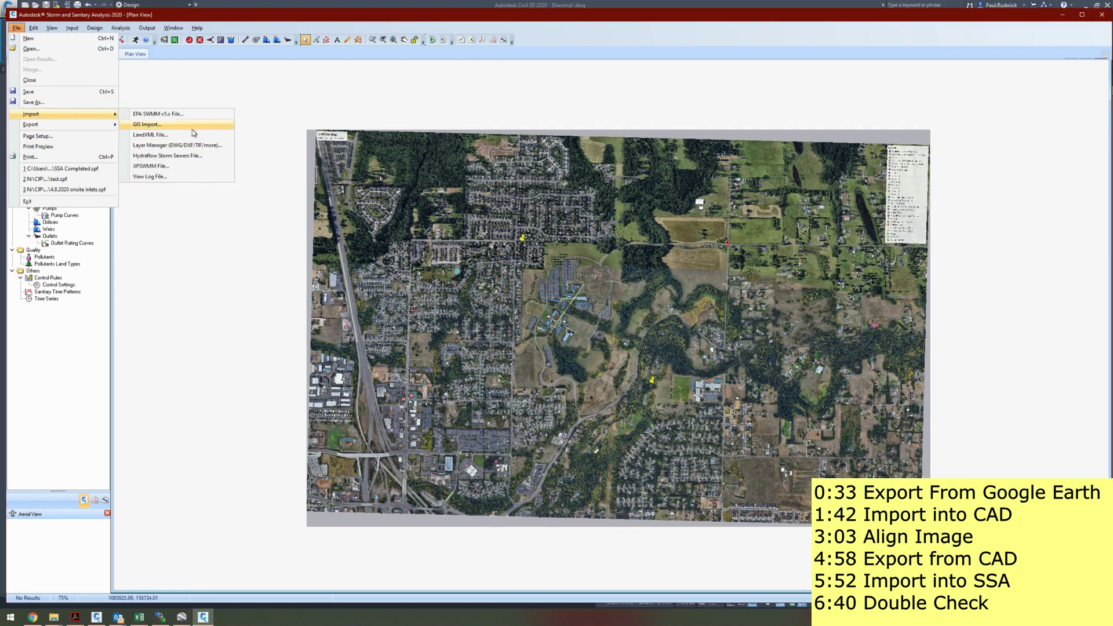
click(193, 128)
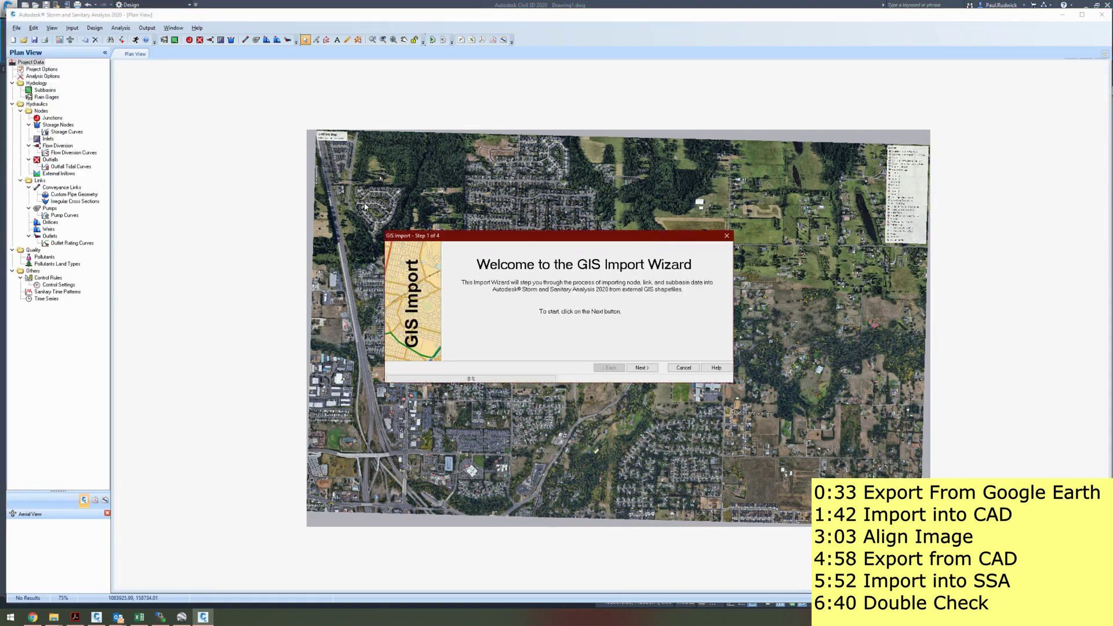
click(641, 369)
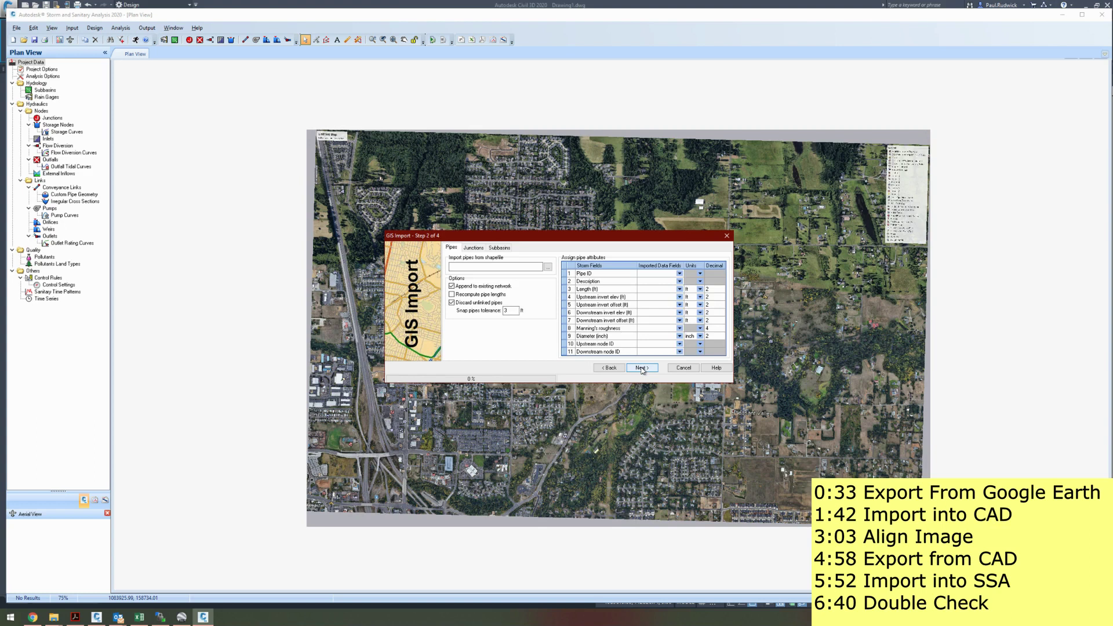
click(548, 267)
double_click(582, 295)
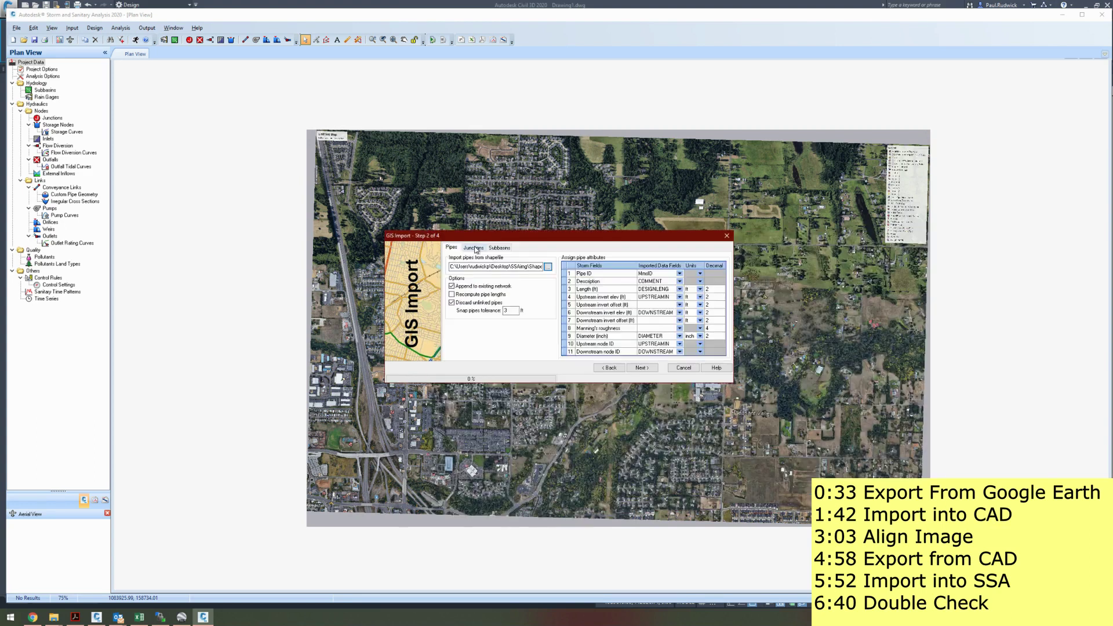
- Clear the node ID mappings, generate junction nodes from pipe links, and finish the import
click(663, 343)
key(Delete)
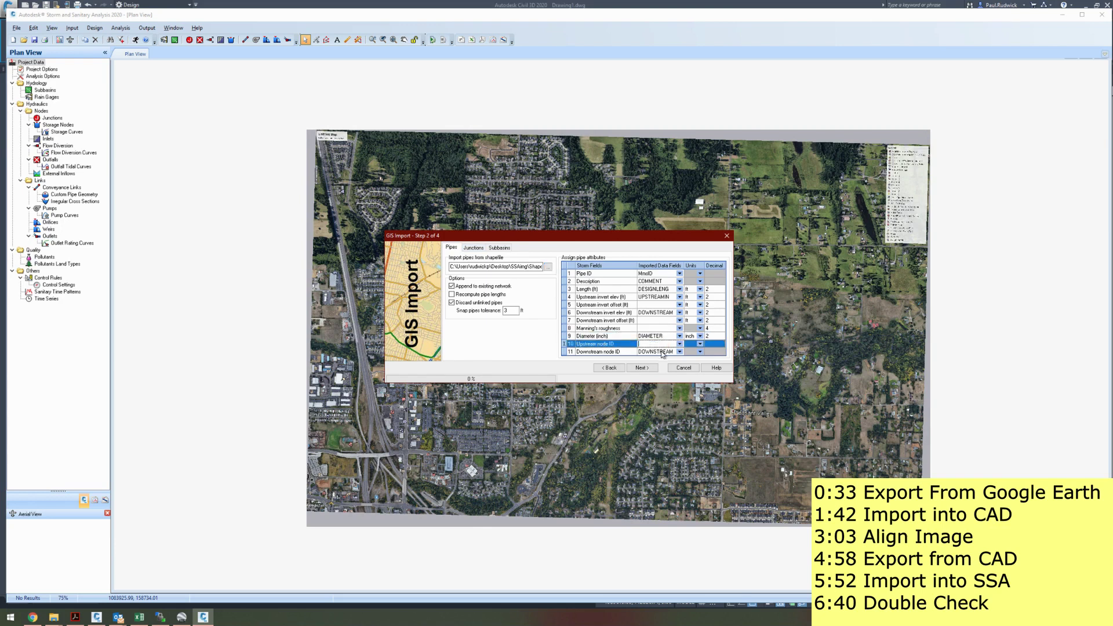
key(Down)
key(Delete)
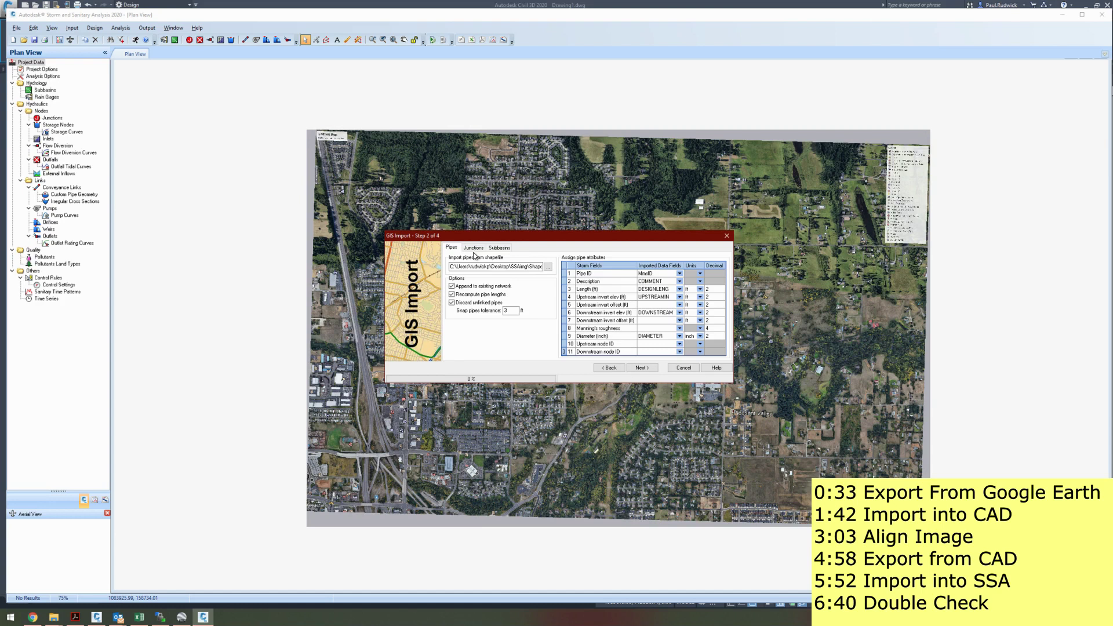
click(474, 249)
click(475, 267)
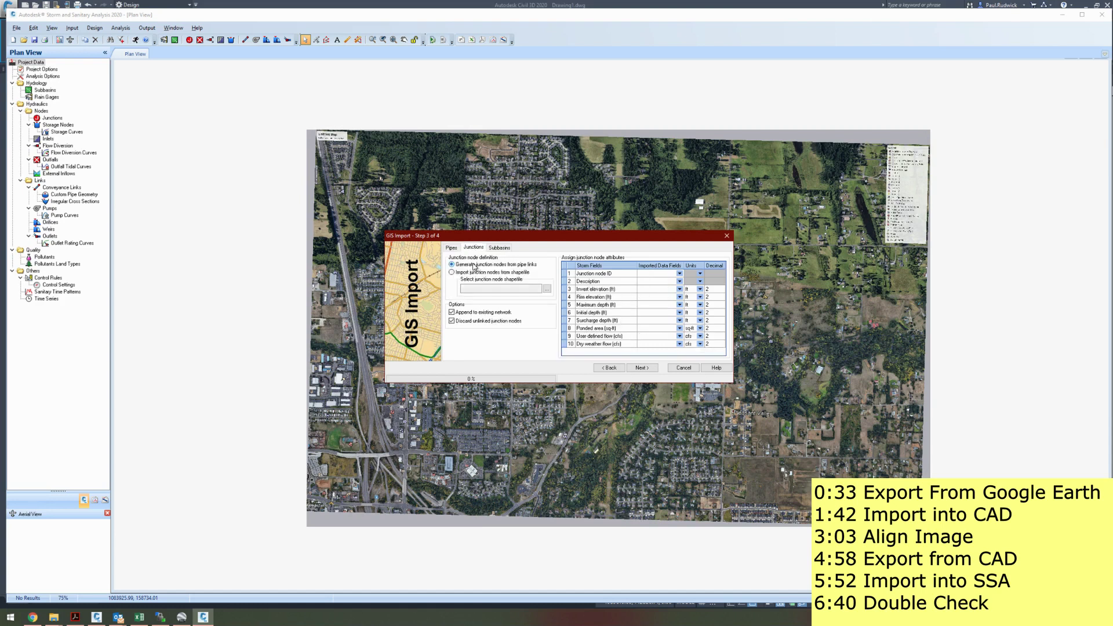
click(643, 367)
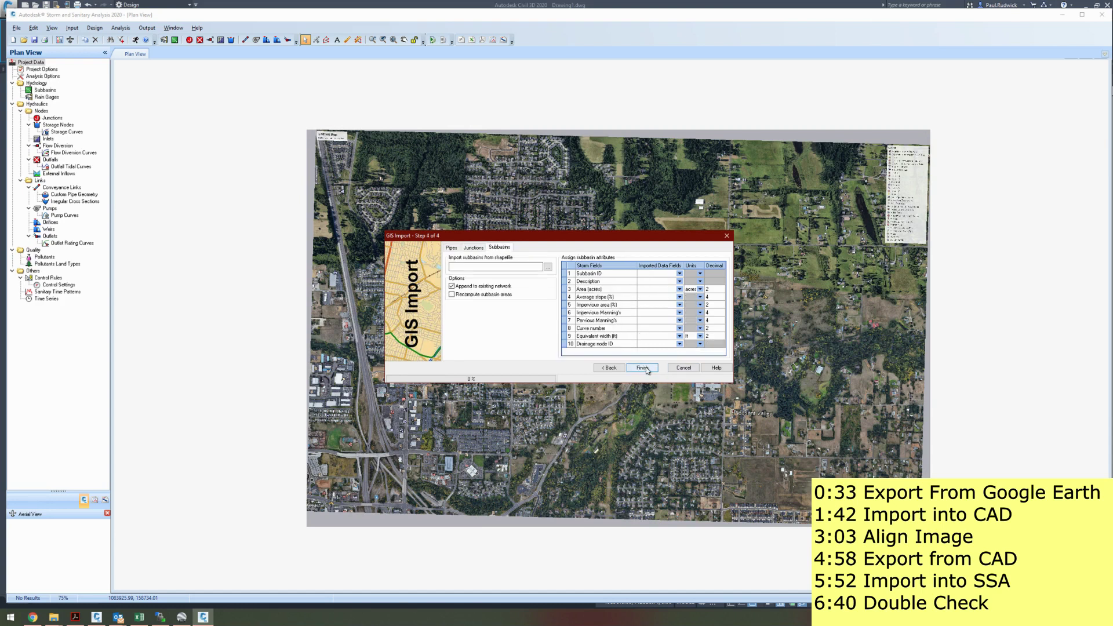
click(644, 369)
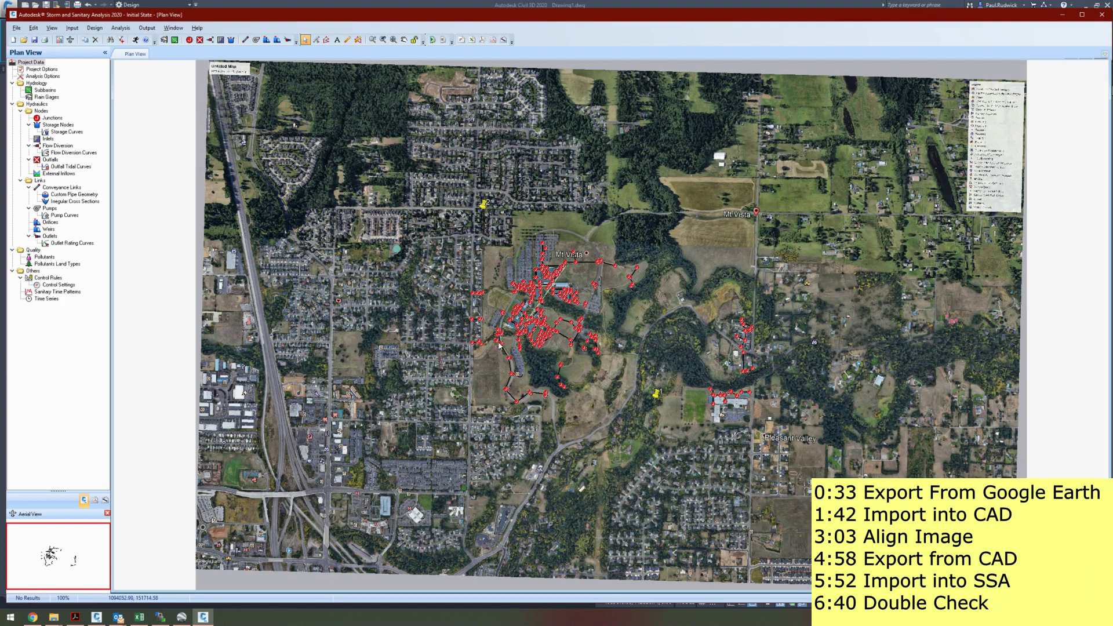
- Measure the SSA backdrop distance from pushpin 2 to pushpin 1, reading 4728.15 ft
scroll(513, 374, up, 1)
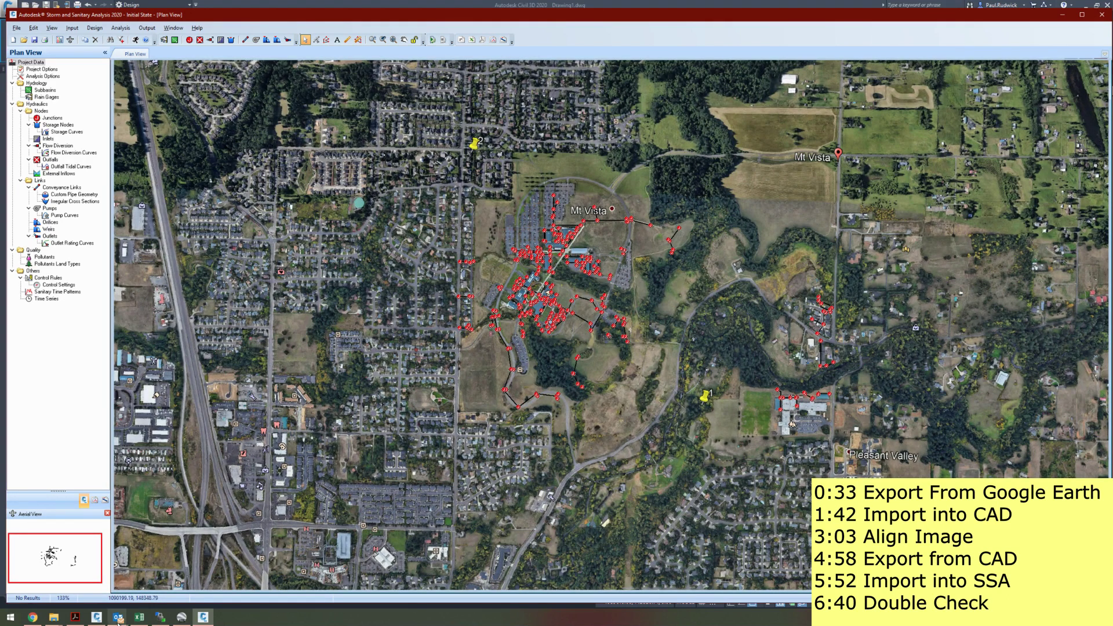
click(99, 624)
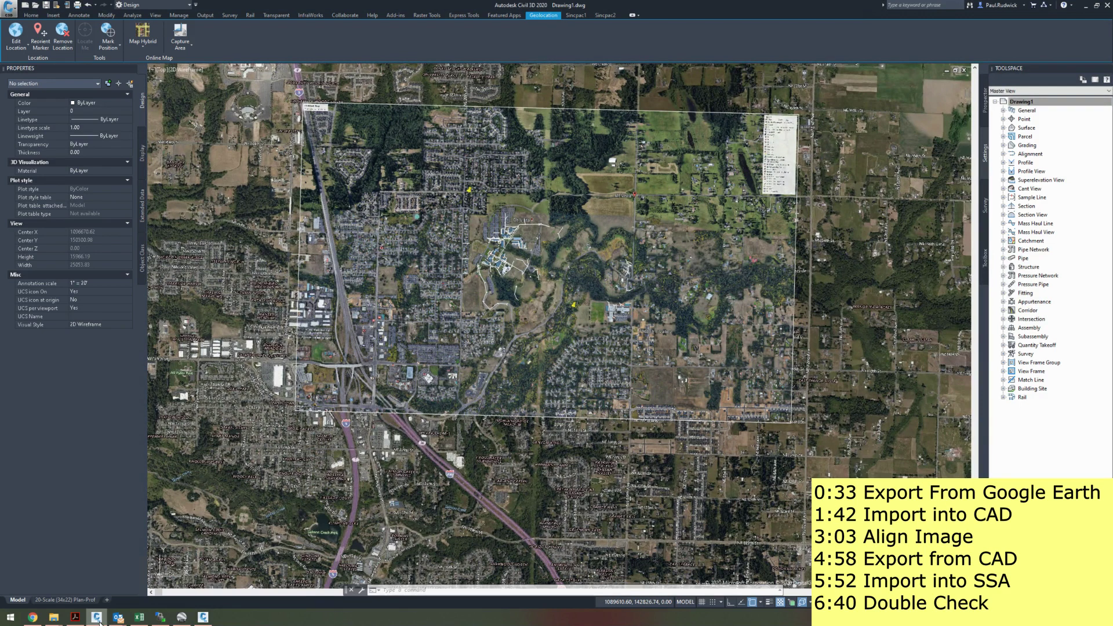
click(202, 617)
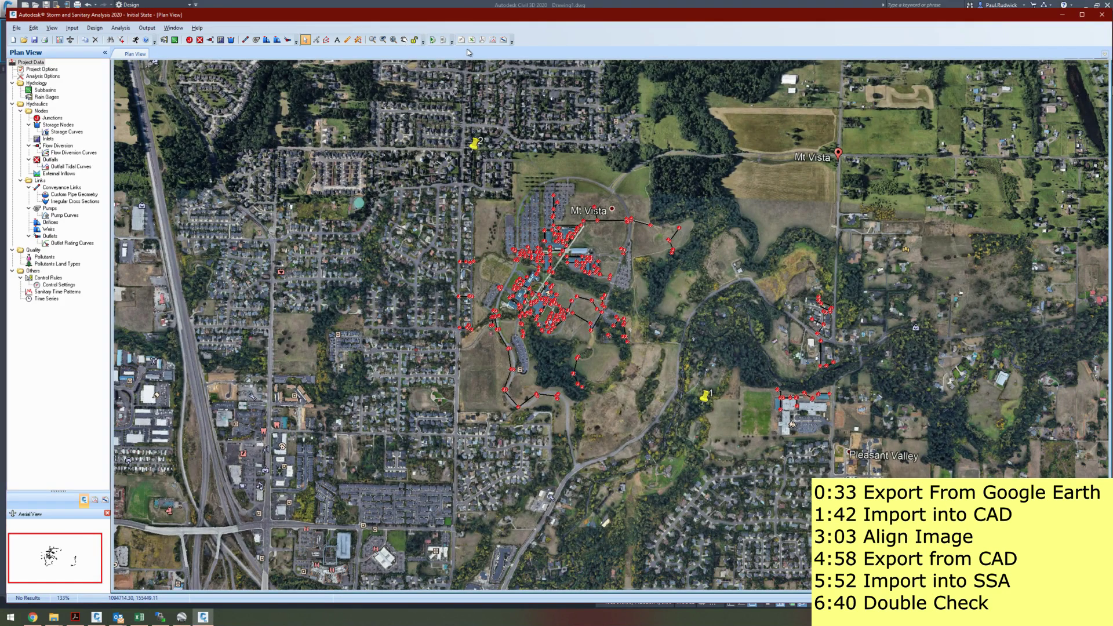
click(347, 40)
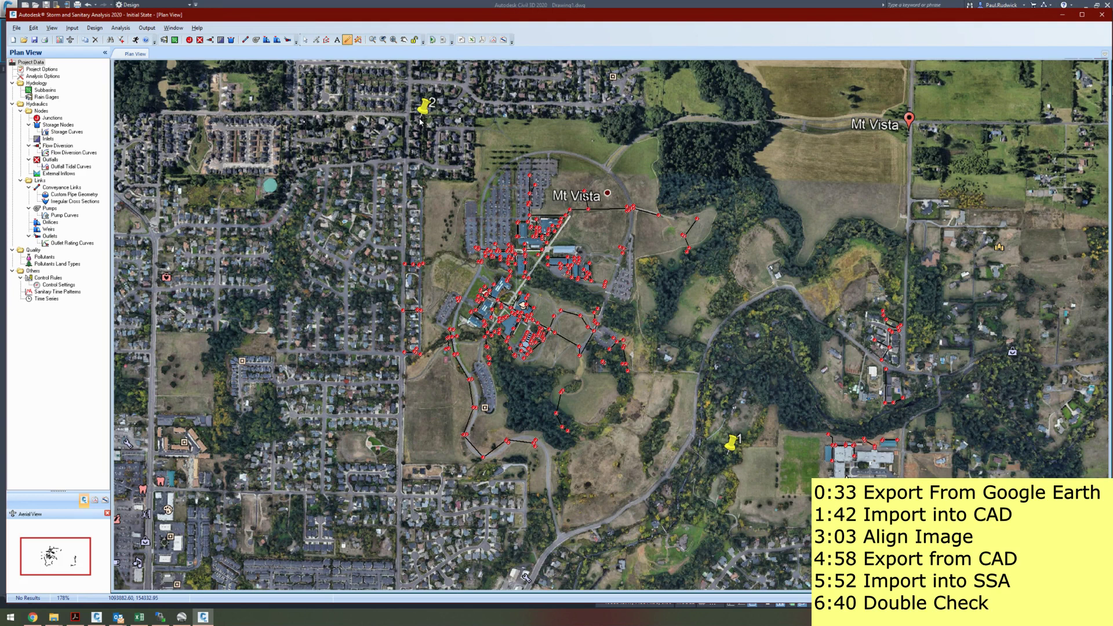
drag(422, 116, 724, 454)
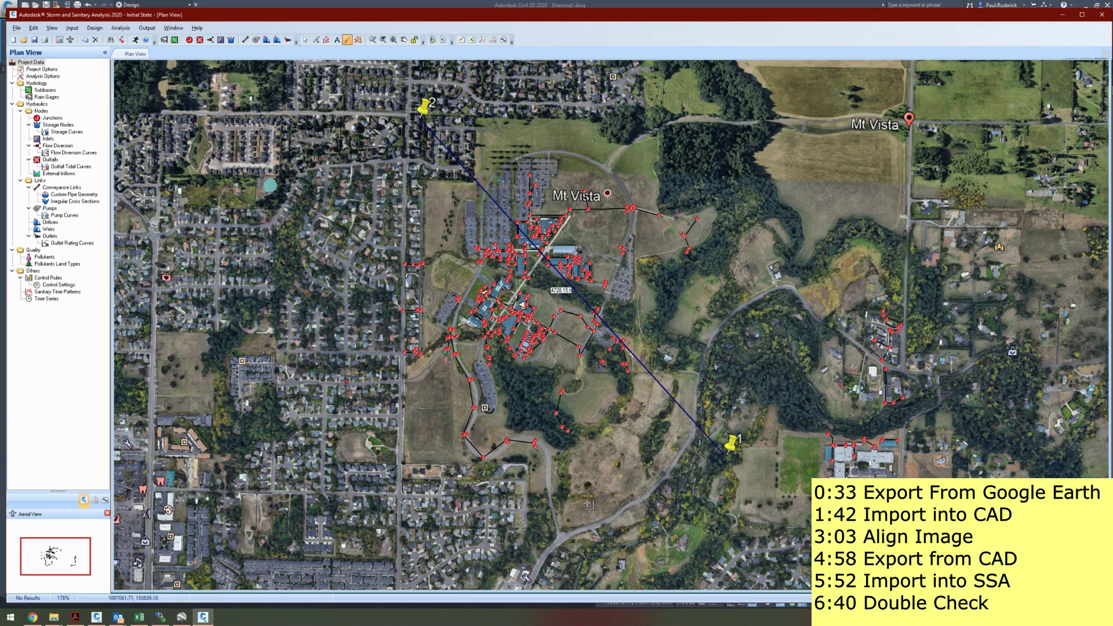
- In Civil 3D, run DIST between pushpin 2 and pushpin 1, confirming about 4727.88
click(94, 619)
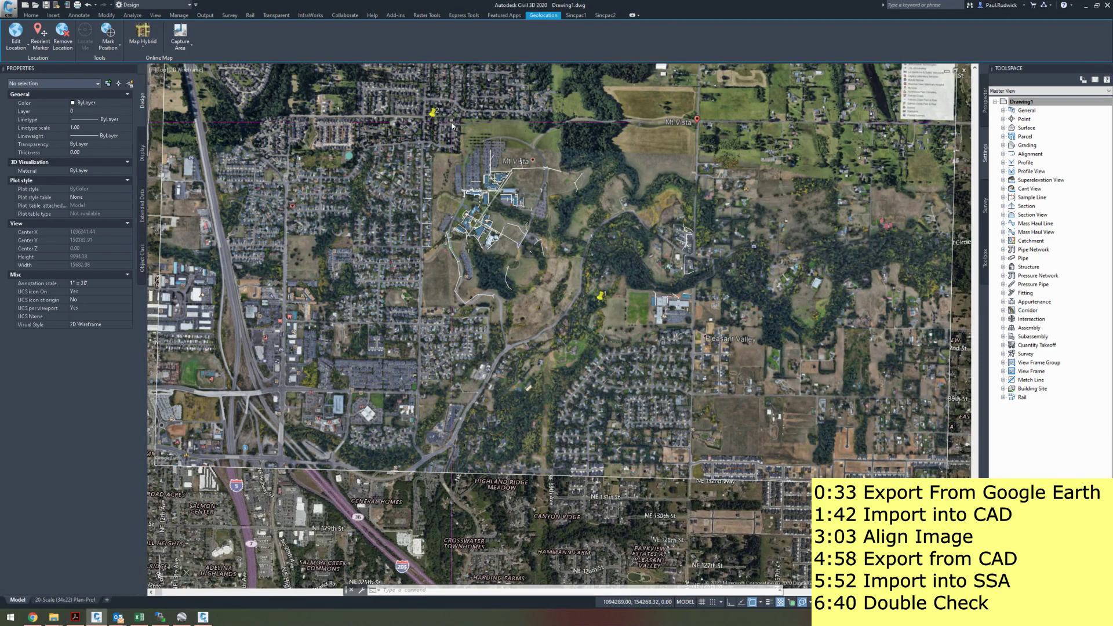
text(DI)
key(Return)
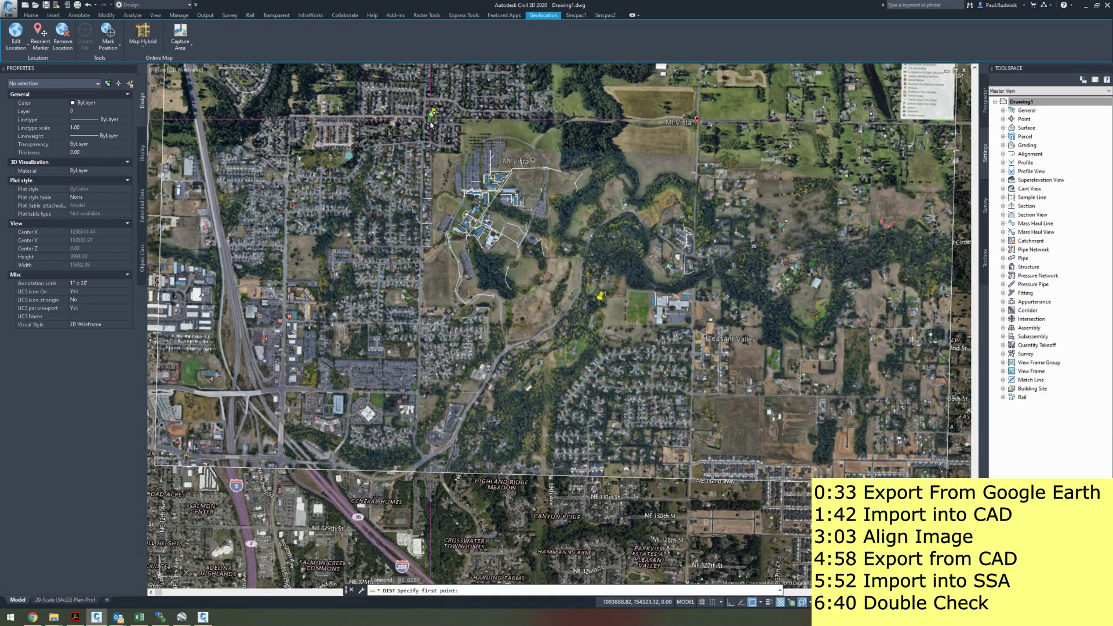
click(431, 124)
click(595, 312)
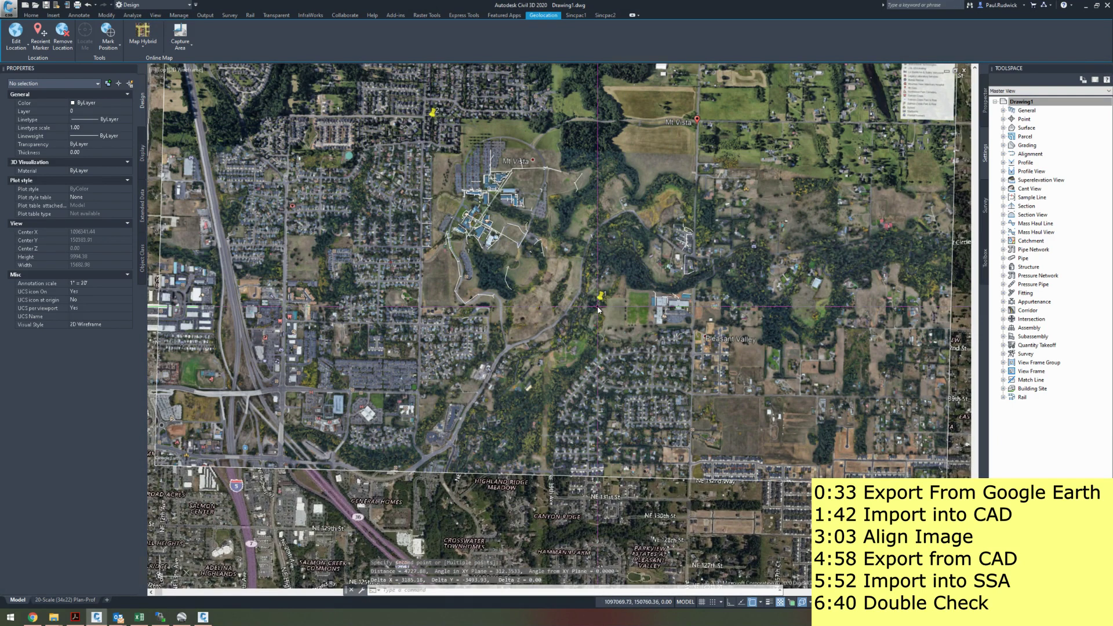
- Clear and redraw Google Earth's ruler from pushpin 2 to pushpin 1 (about 4,732 ft), then close it
click(181, 617)
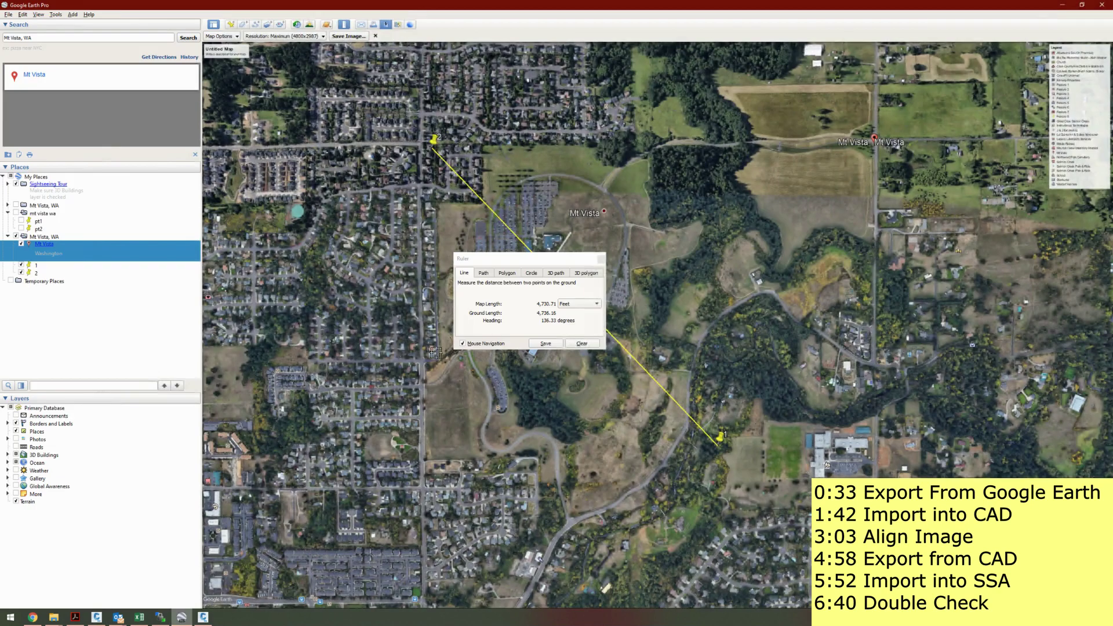
click(582, 343)
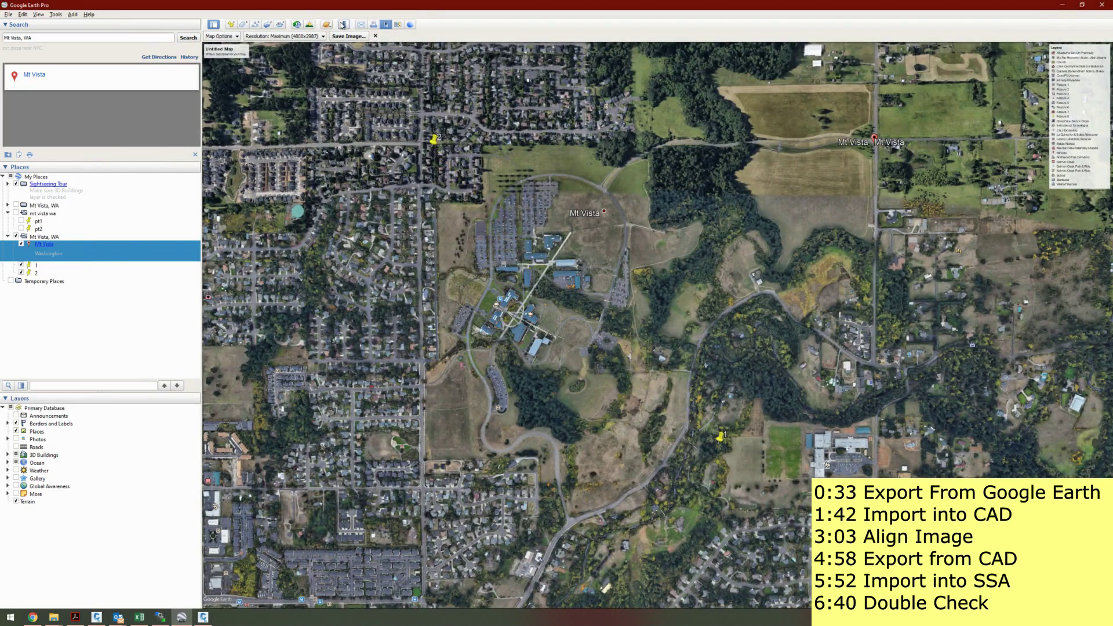
click(434, 149)
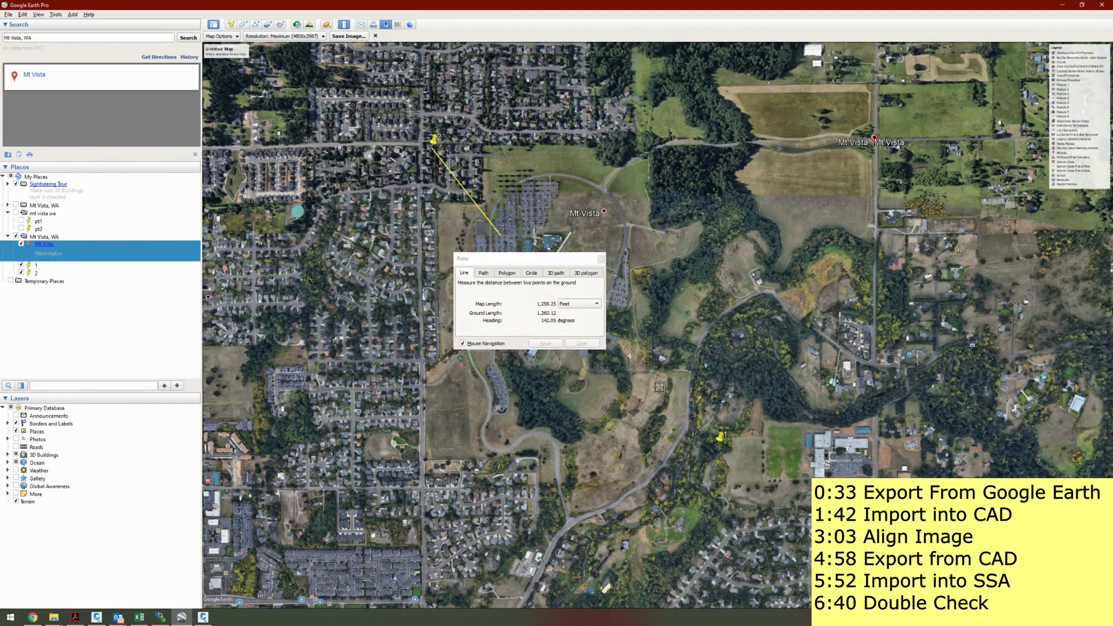
click(718, 446)
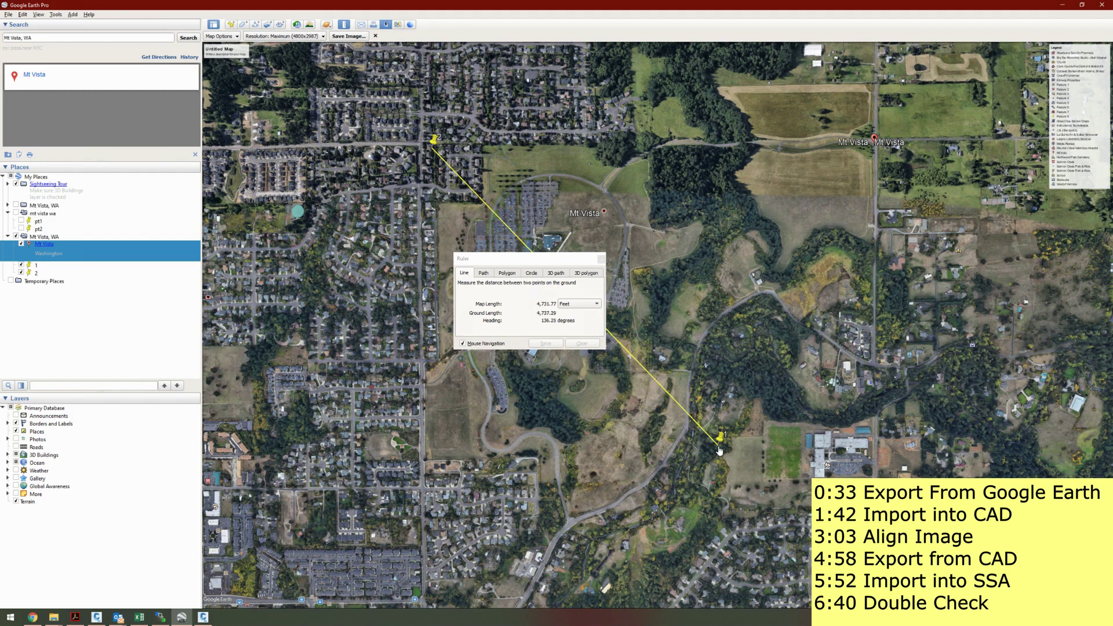
click(602, 260)
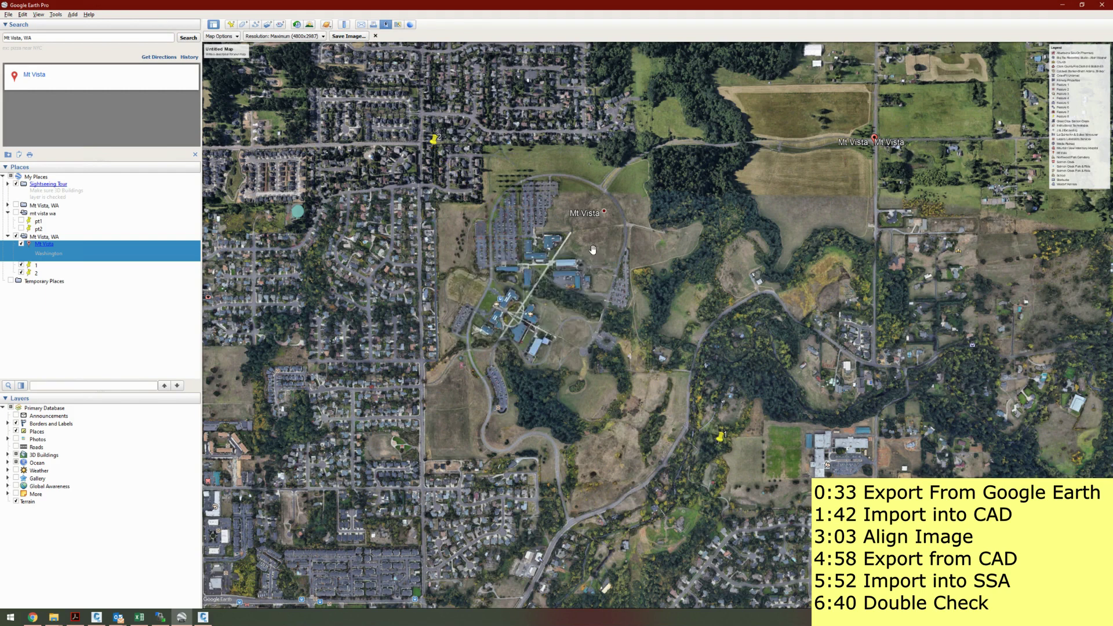
scroll(591, 226, down, 1)
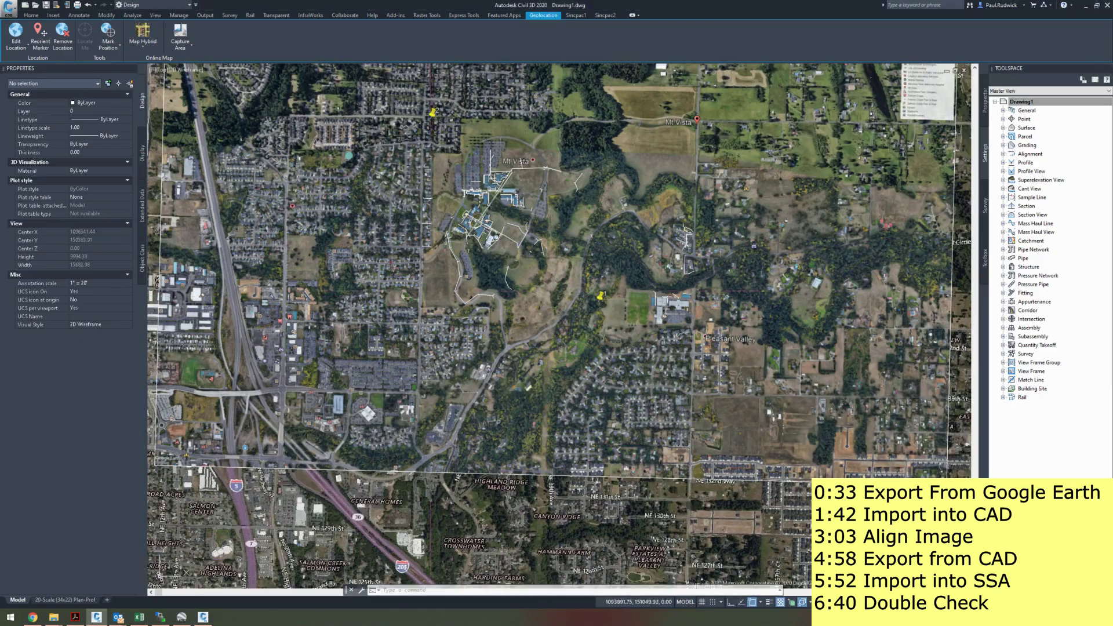
click(181, 618)
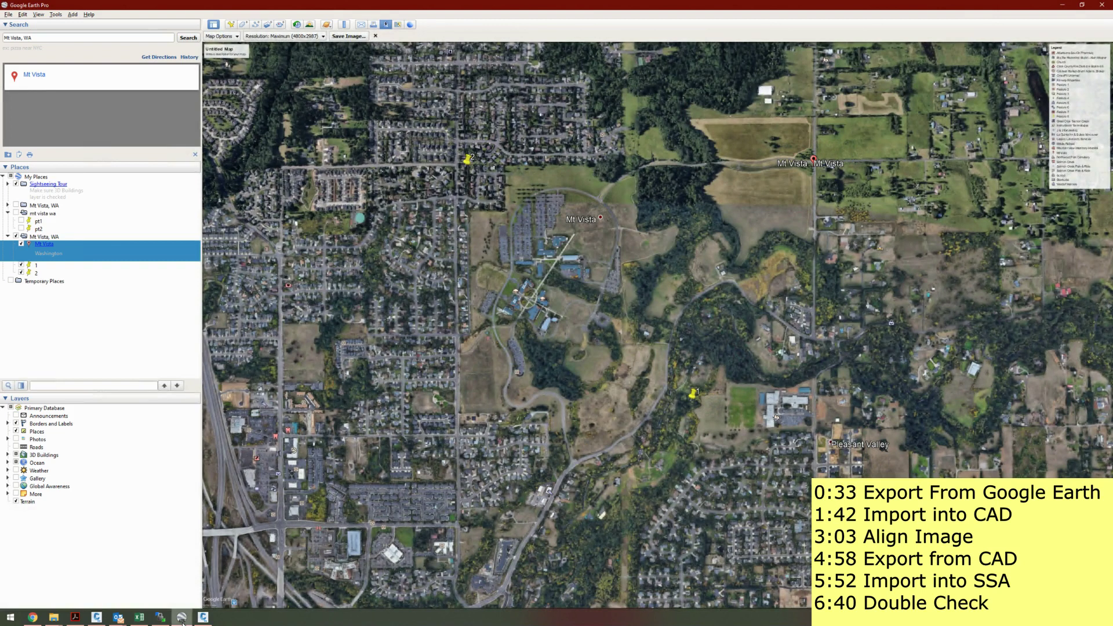
- Back in SSA, turn off Measure Distance and switch to Add Subbasin
click(203, 618)
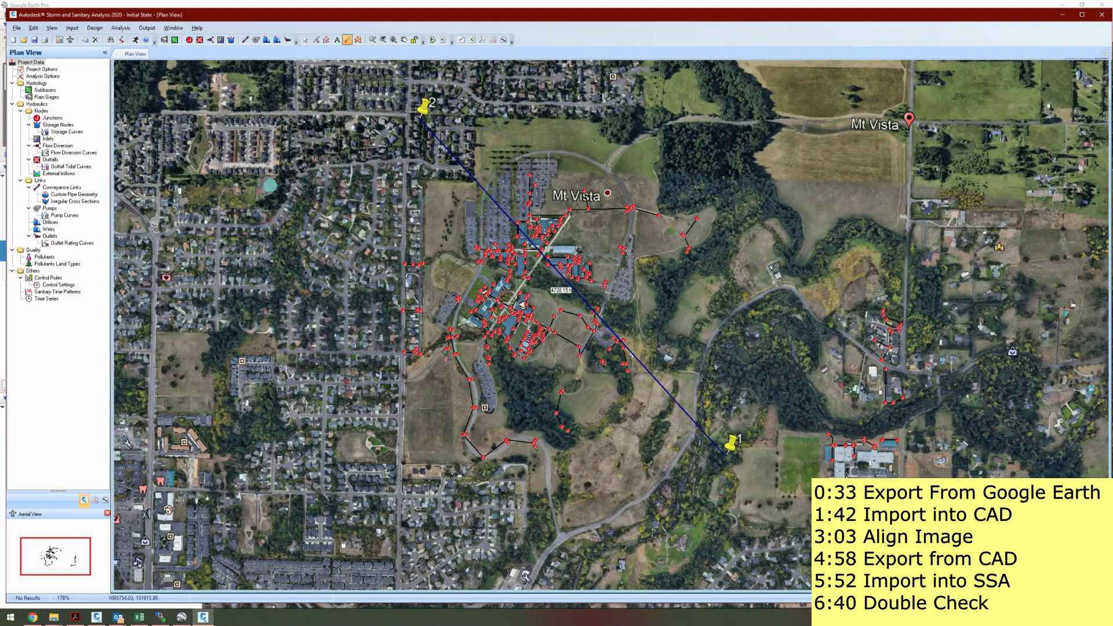
click(348, 40)
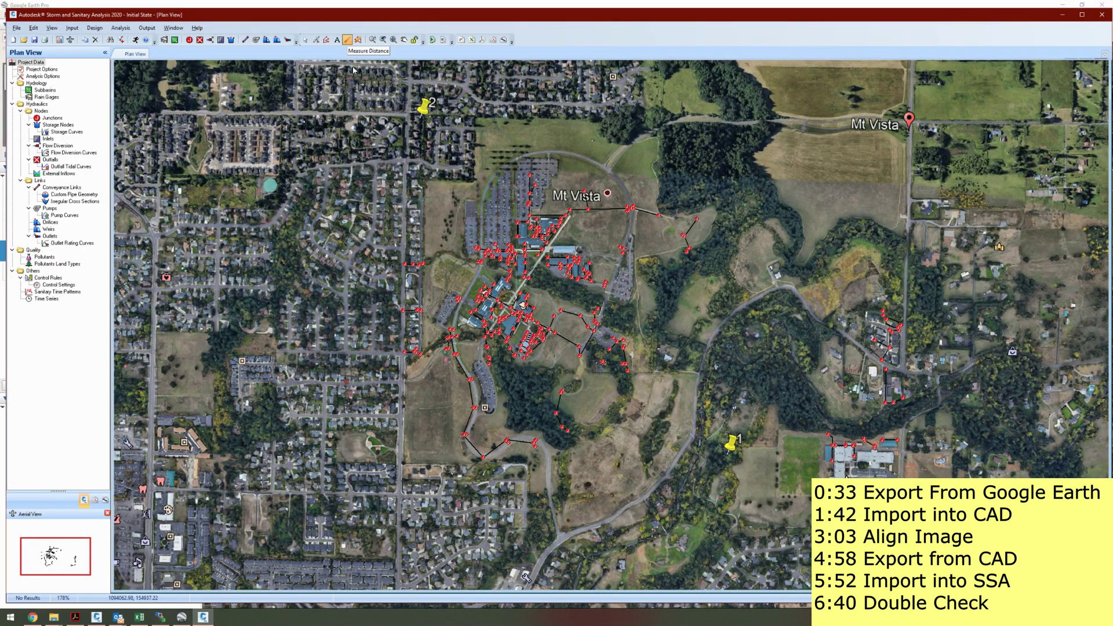
scroll(357, 100, down, 2)
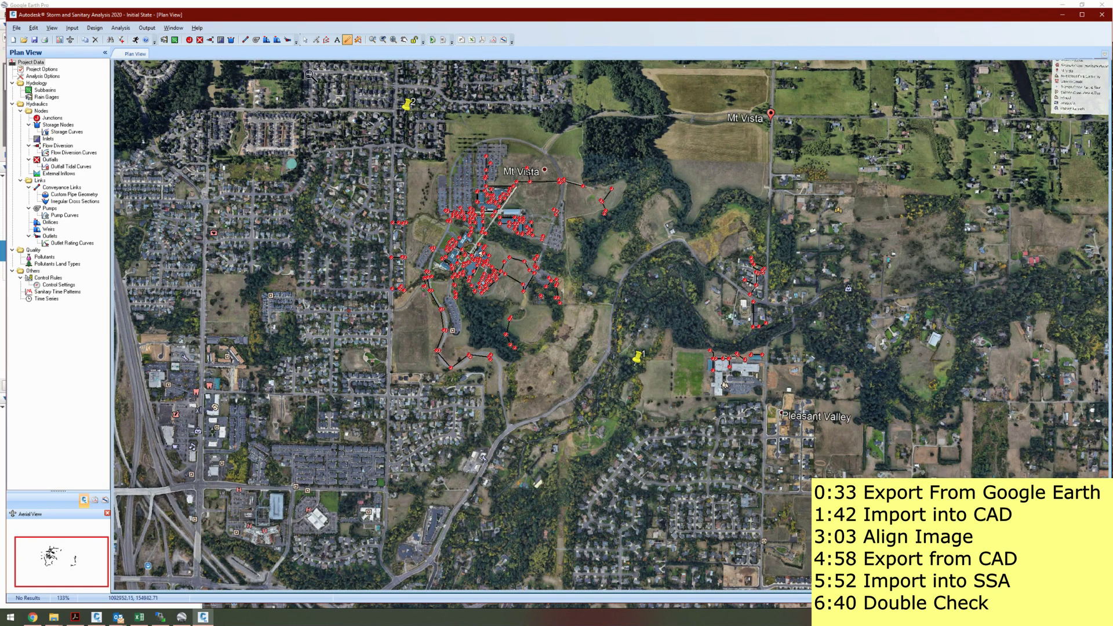
click(174, 40)
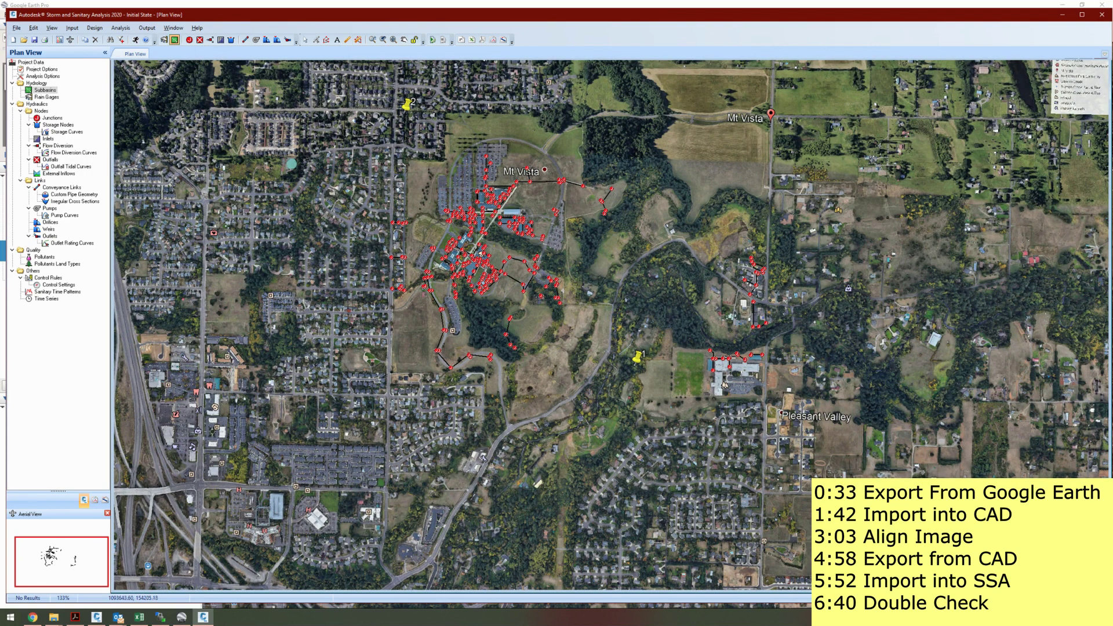
scroll(420, 207, up, 1)
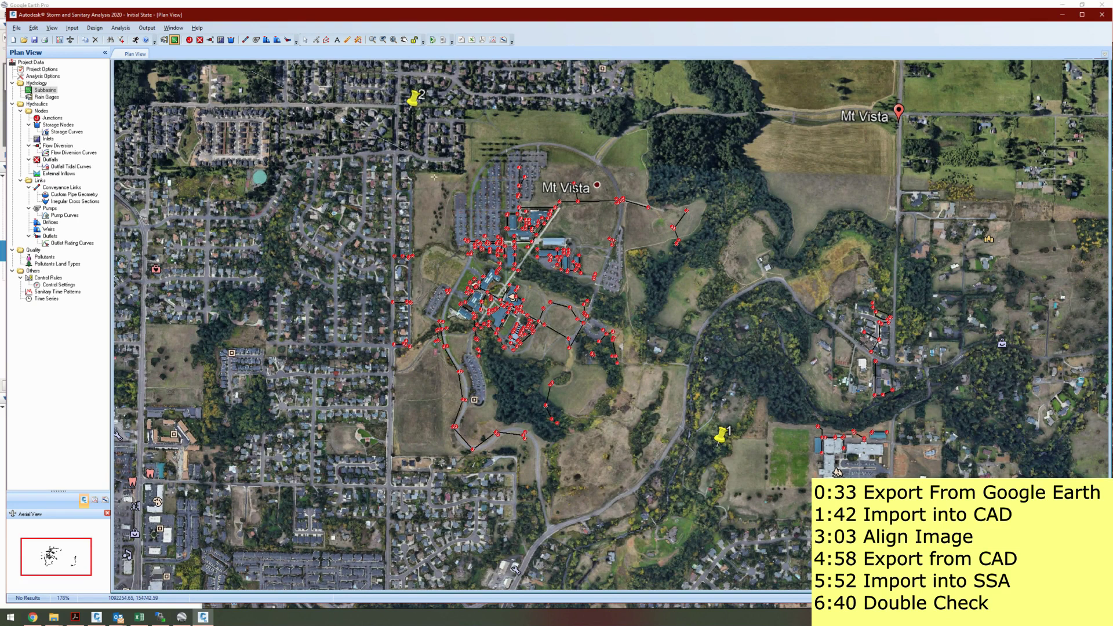
- Draw a test subbasin west of the campus and check its area reads 12.87 acres
click(454, 189)
click(452, 259)
click(399, 250)
double_click(407, 154)
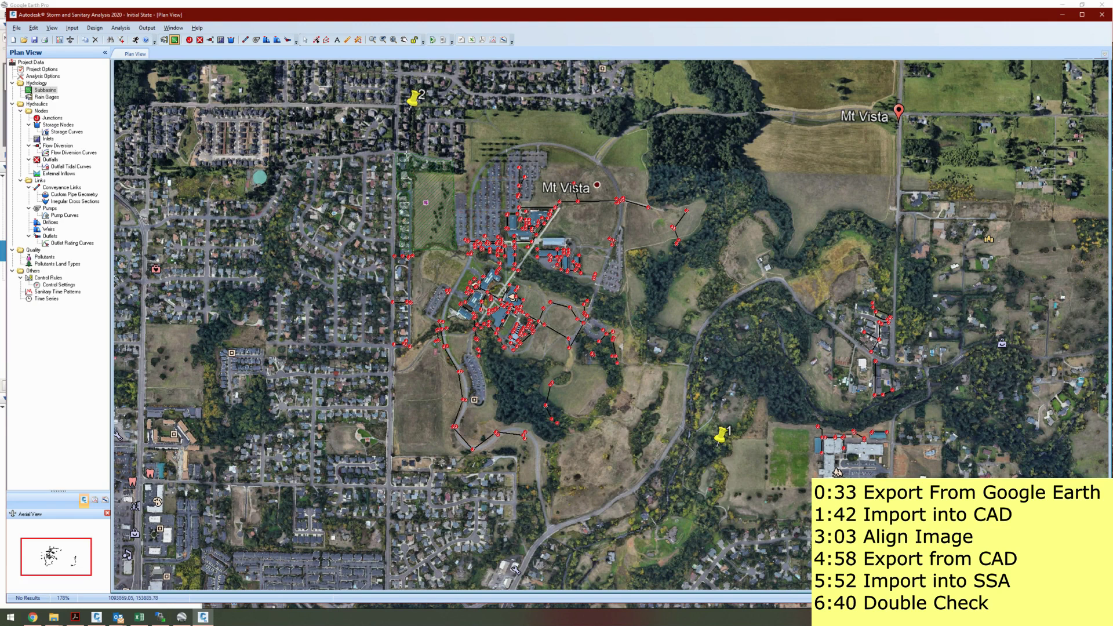
double_click(426, 204)
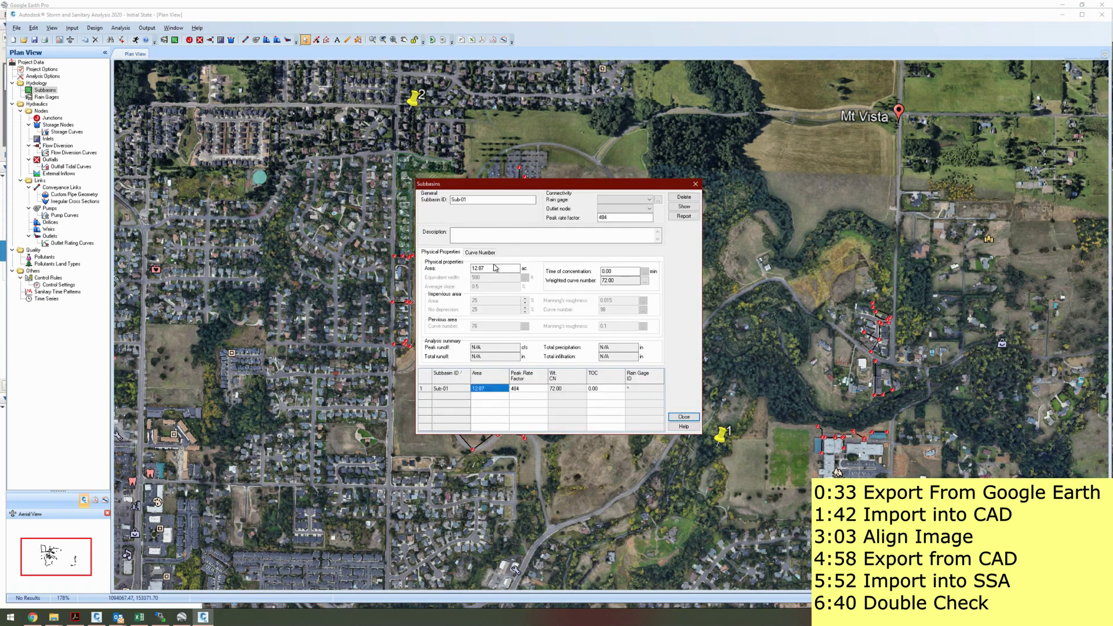
click(490, 268)
- Close the properties, duplicate the Sub-01 subbasin, and close the properties that appear
click(696, 183)
right_click(427, 202)
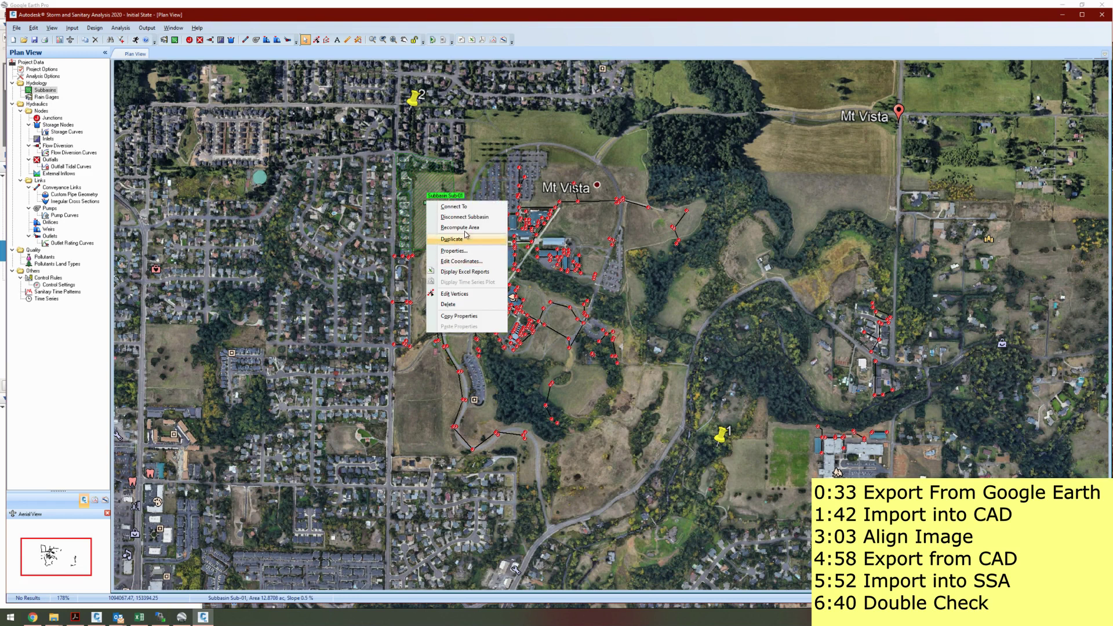
click(464, 239)
click(652, 228)
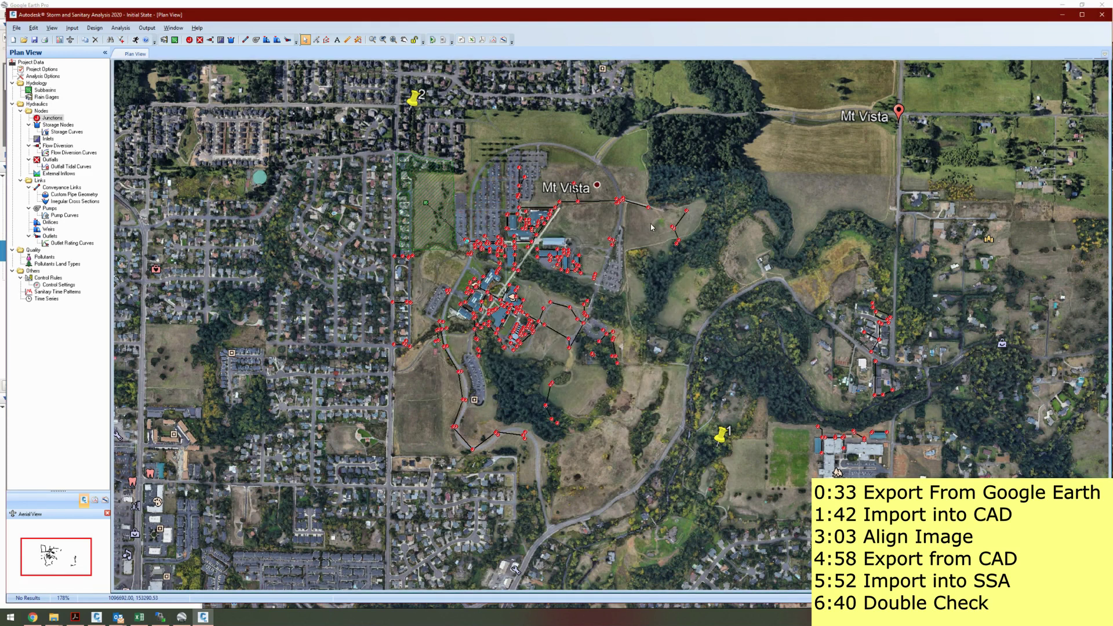
scroll(419, 243, down, 2)
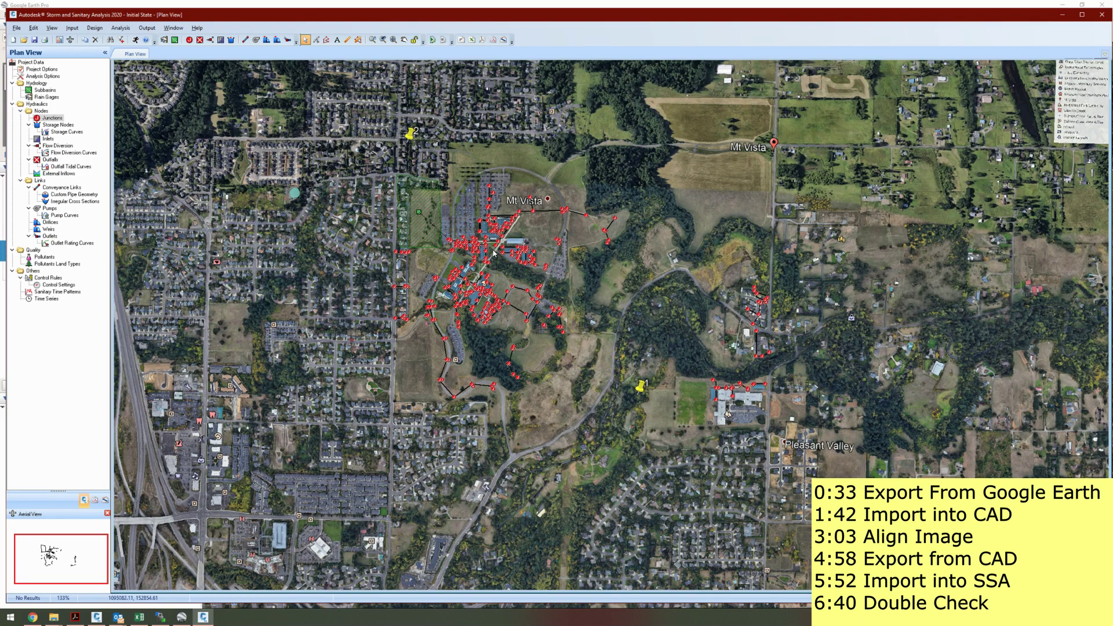
scroll(494, 253, down, 1)
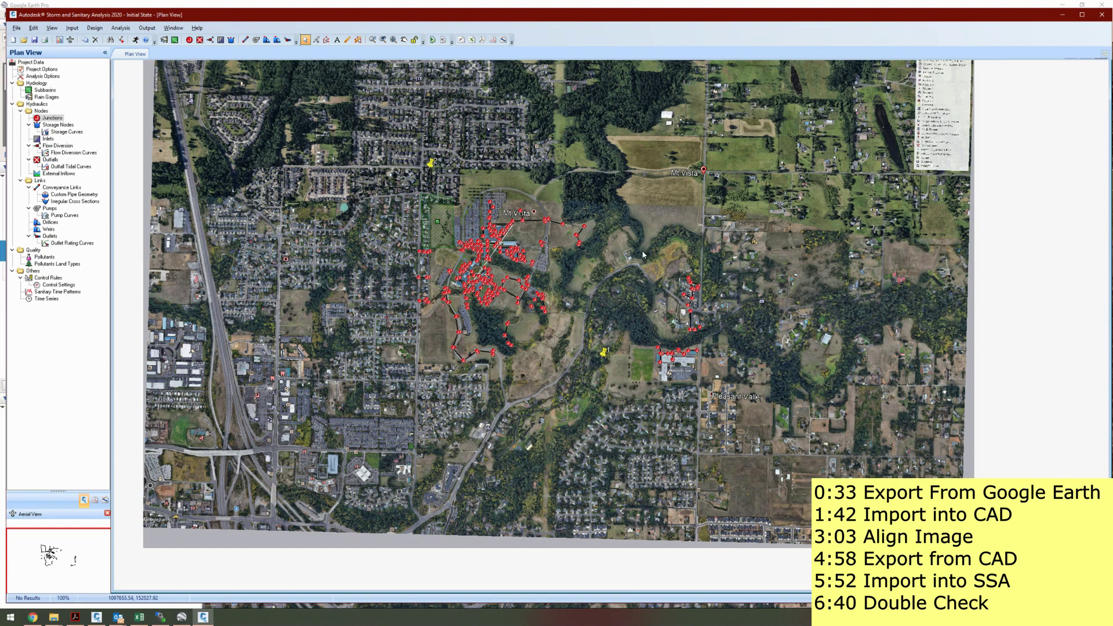
middle_drag(638, 257, 619, 260)
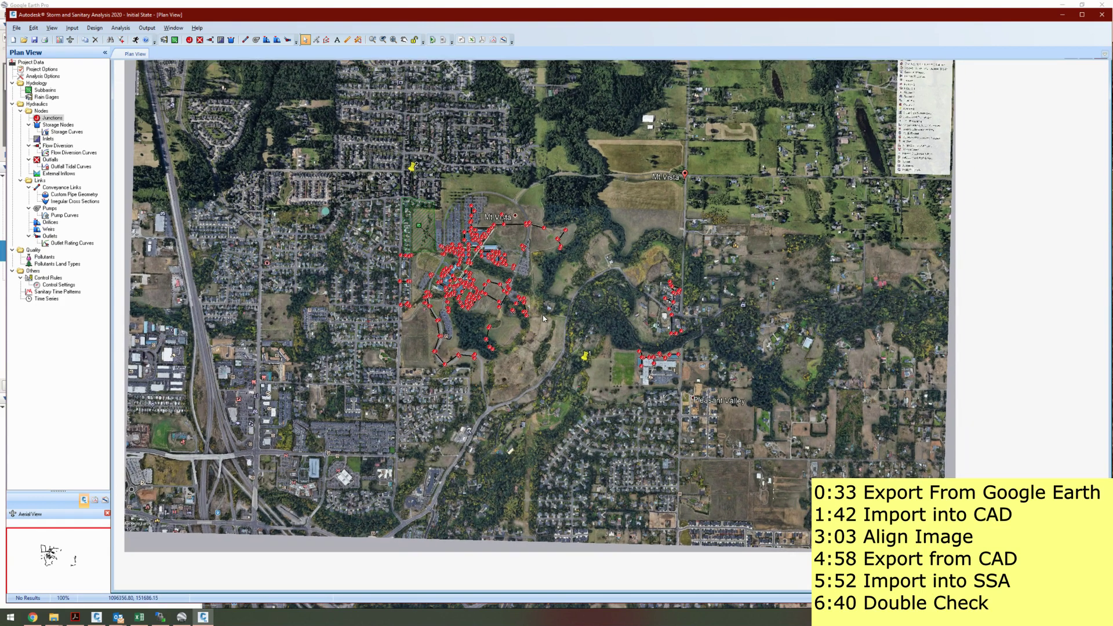